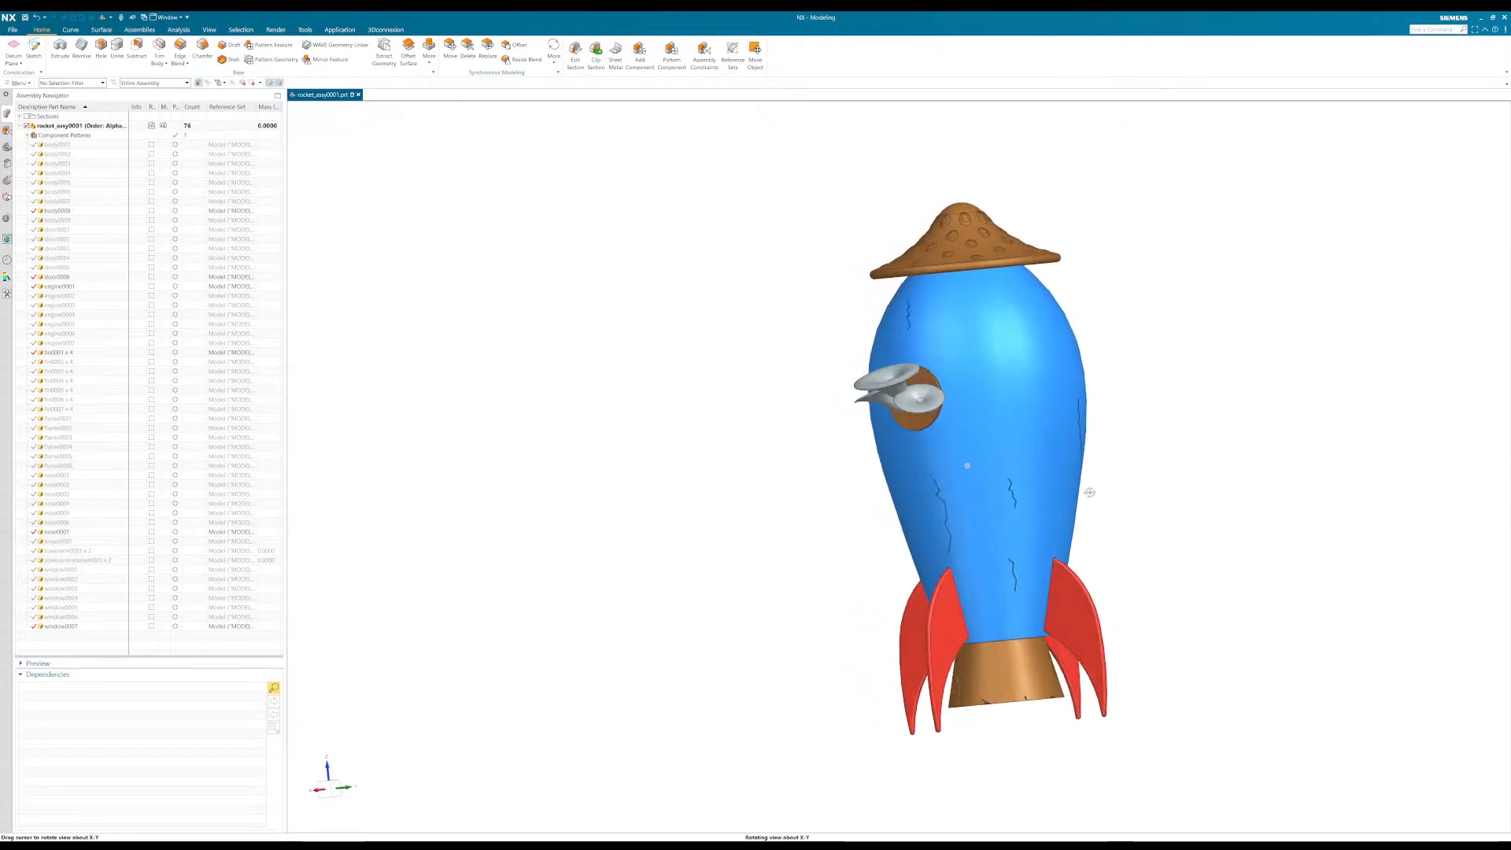
Step: Open the window0007 component, which holds the grey horns on the rocket's side, in its own window
middle_click_drag(1050, 534, 1184, 540)
scroll(1087, 407, "up", 4)
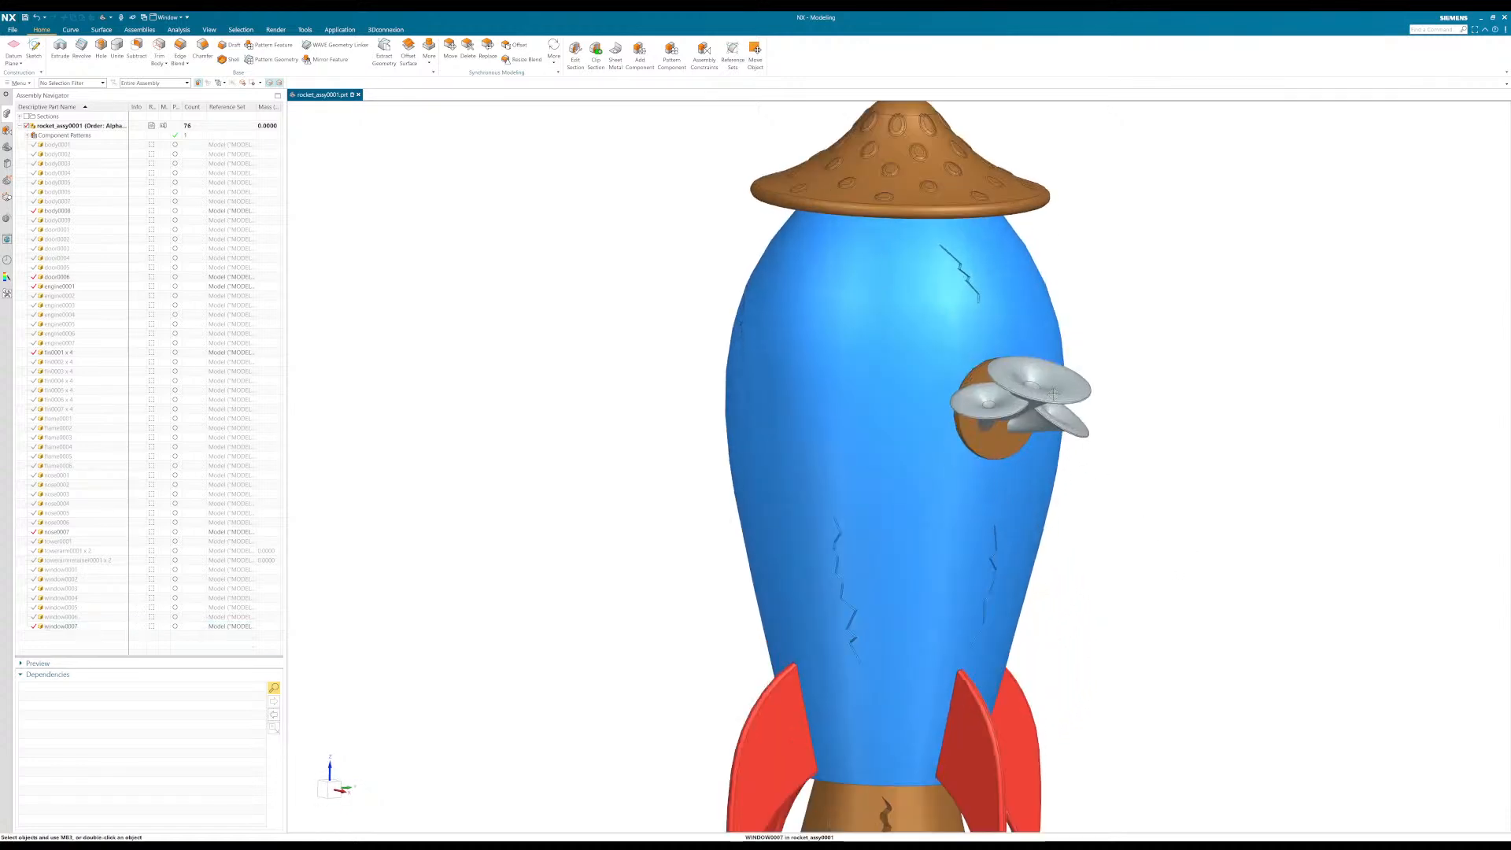
scroll(723, 365, "down", 3)
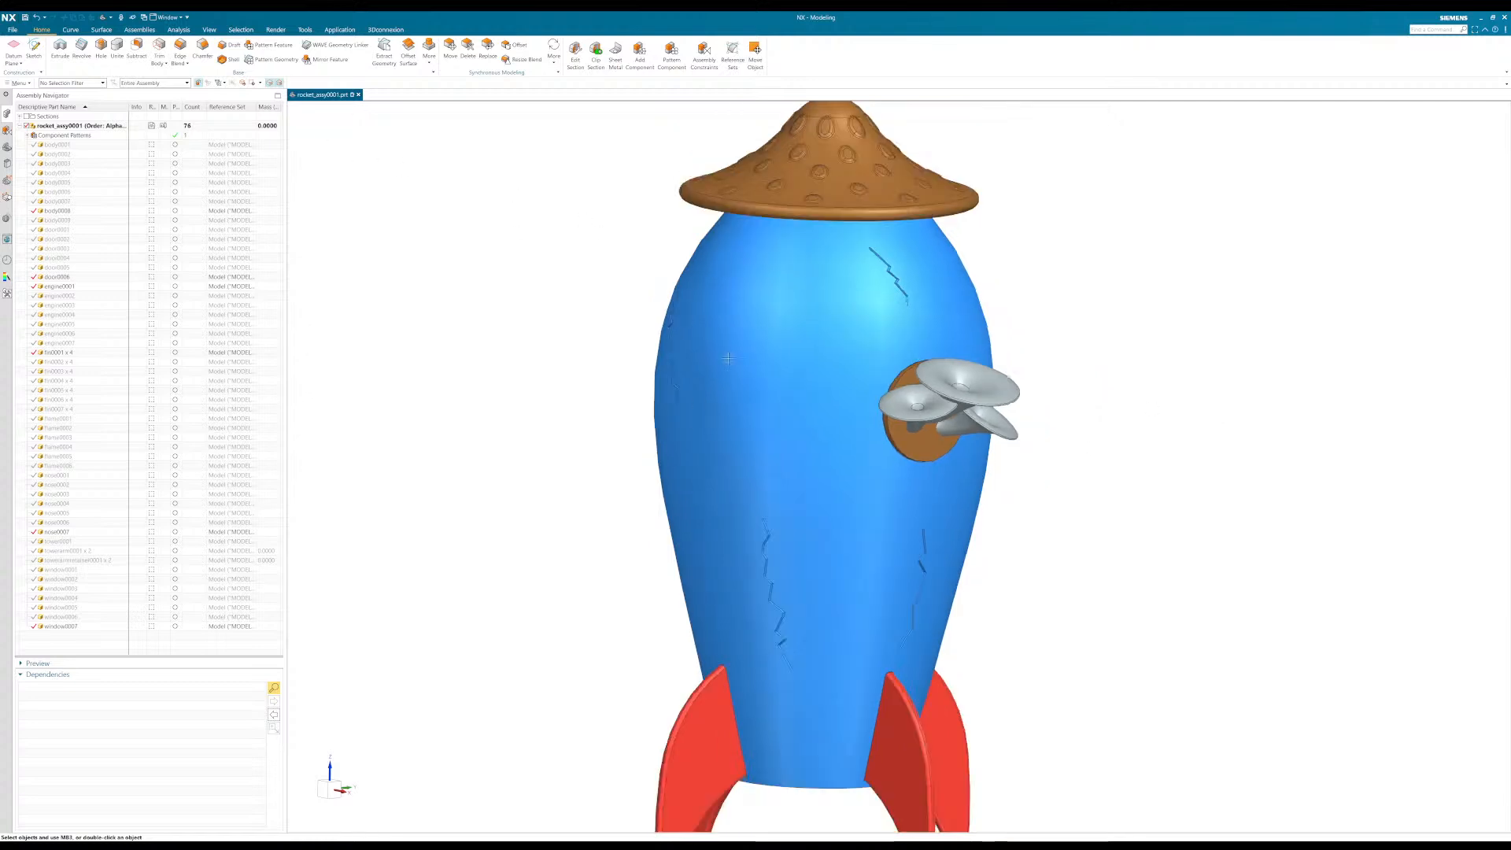
middle_click_drag(1126, 311, 1103, 330)
scroll(1103, 320, "down", 1)
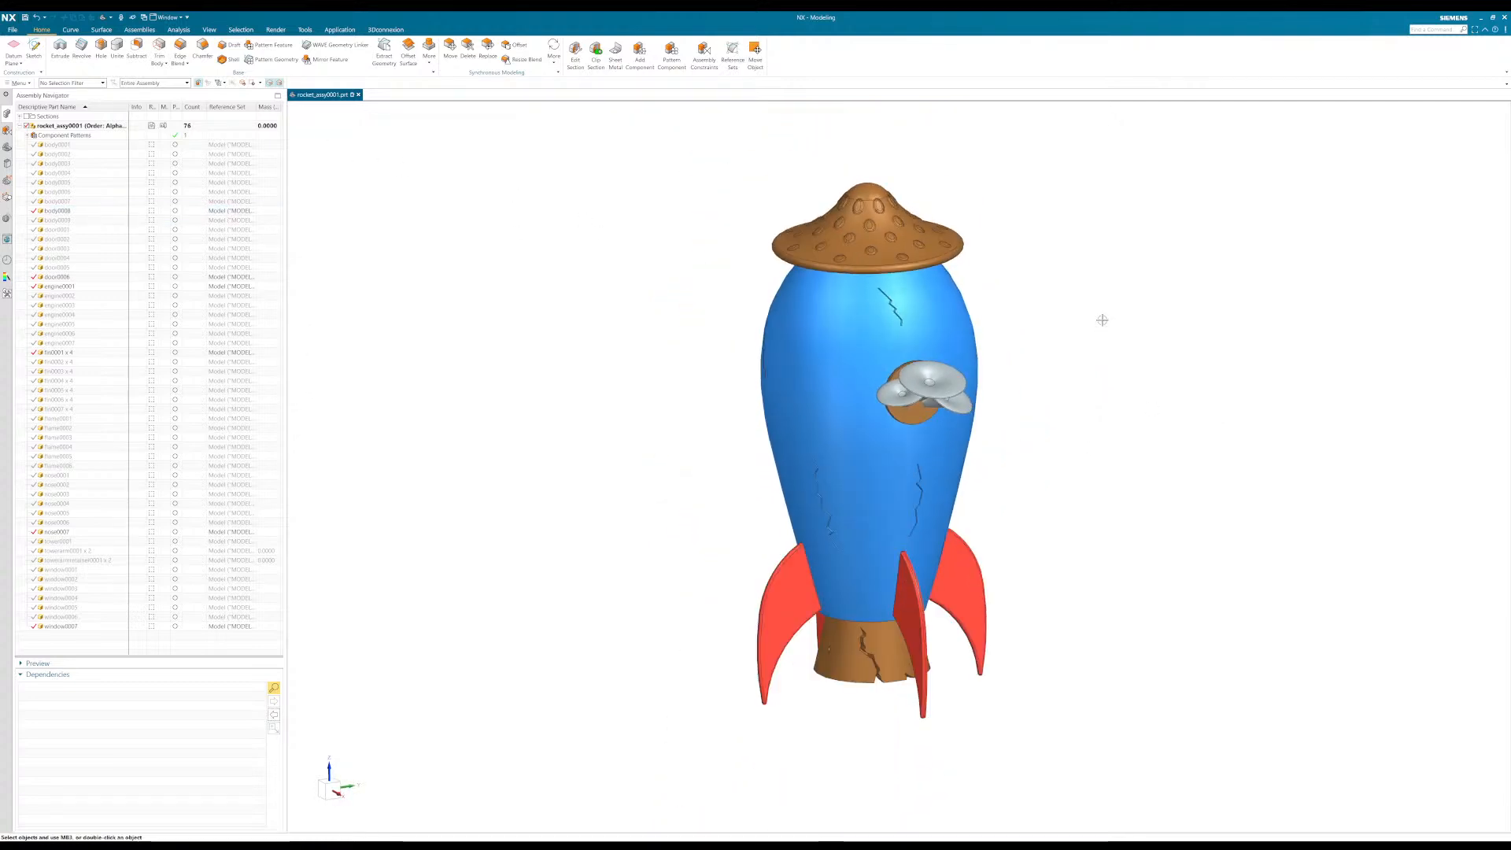
left_click(950, 395)
left_click(995, 387)
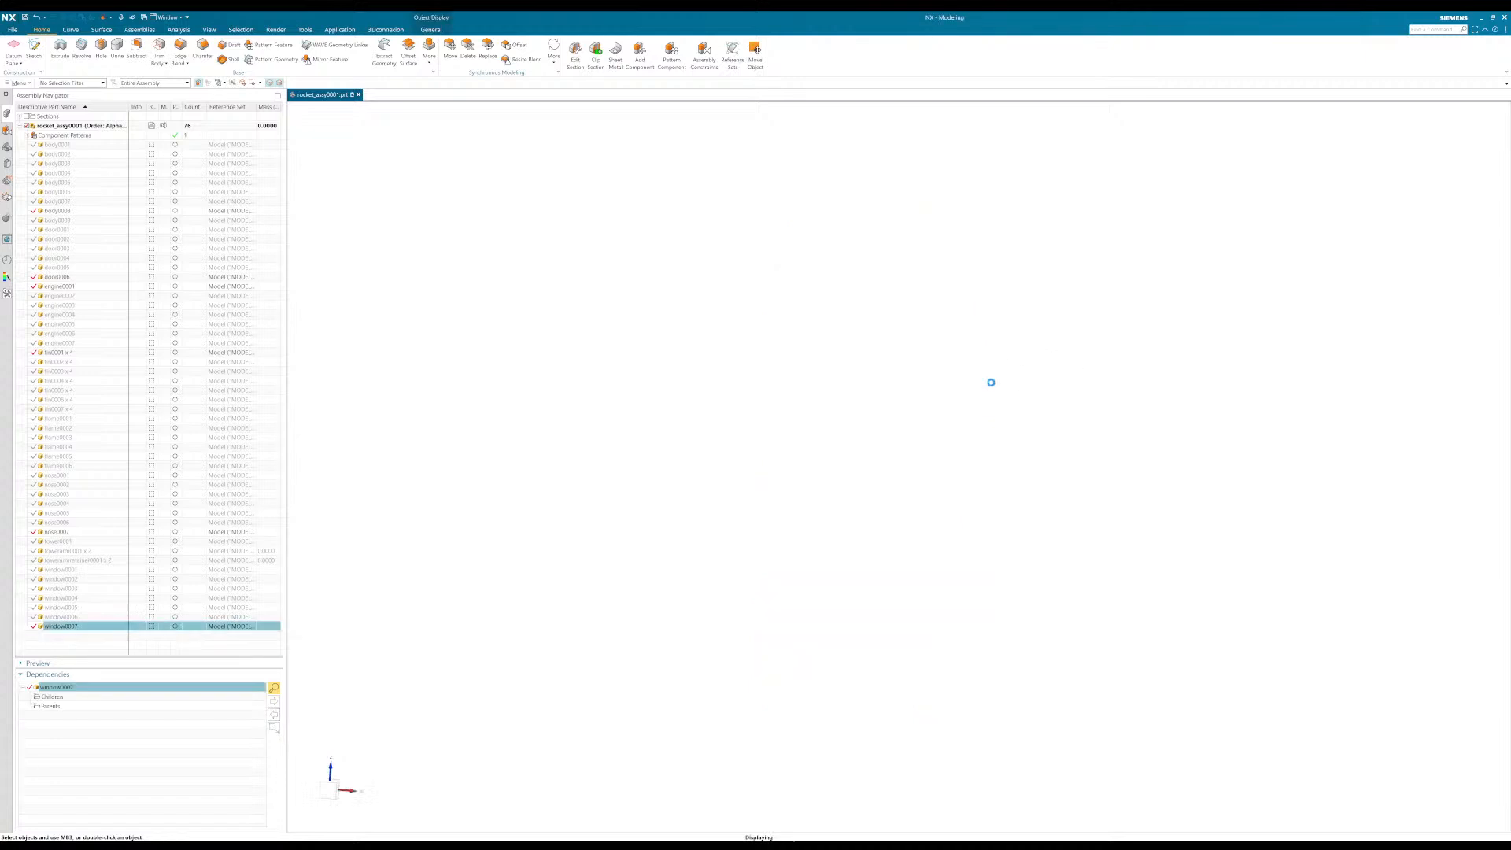
scroll(855, 378, "down", 1)
scroll(977, 613, "up", 2)
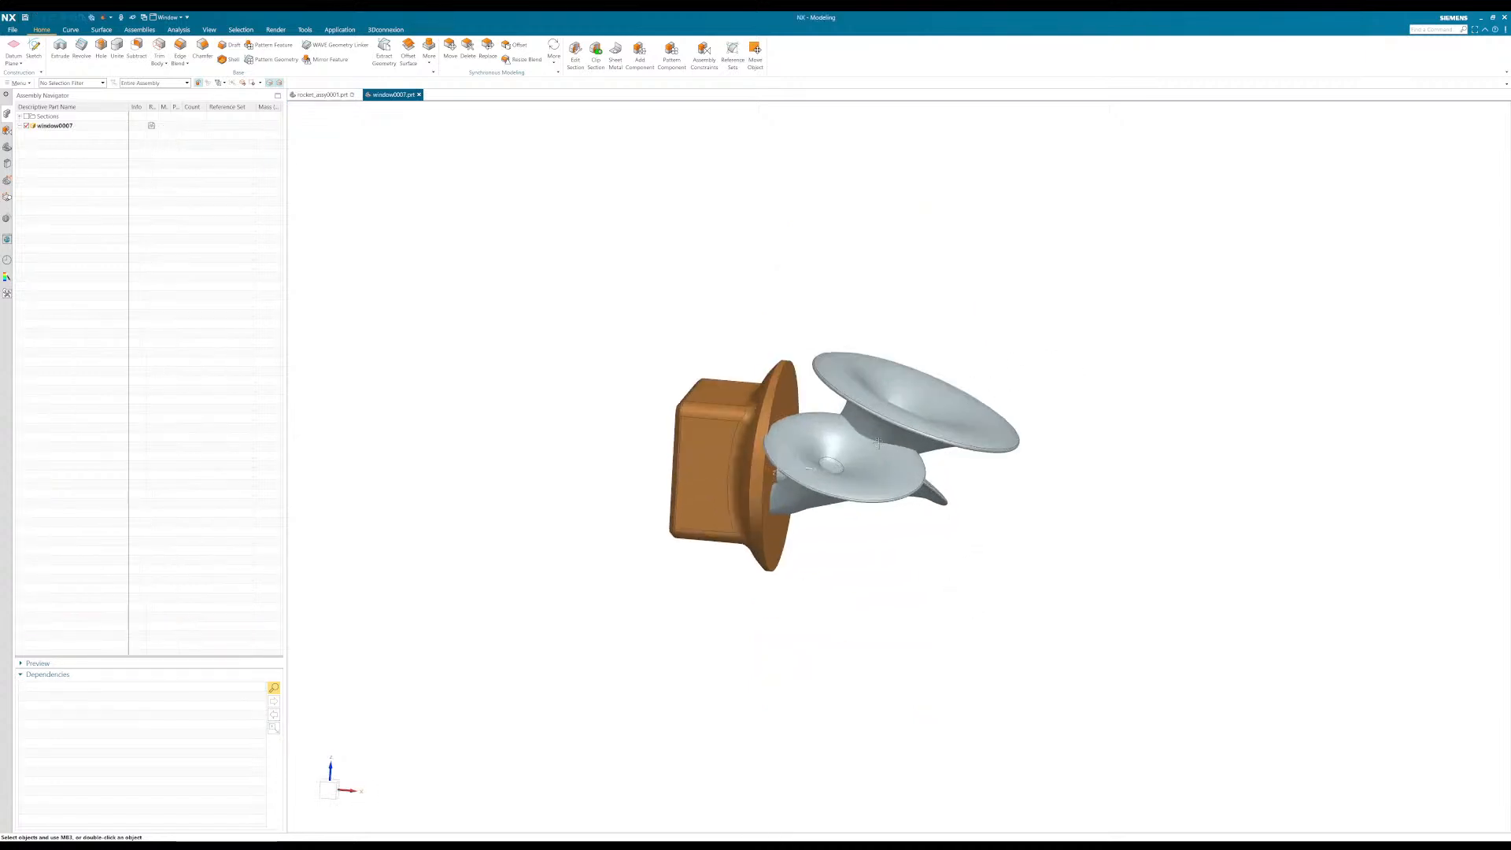
Step: Delete the old horn features from the sketch through Extracted Body (29), leaving only the brown plug and datum coordinate systems
left_click_drag(832, 329, 1054, 575)
left_click(7, 146)
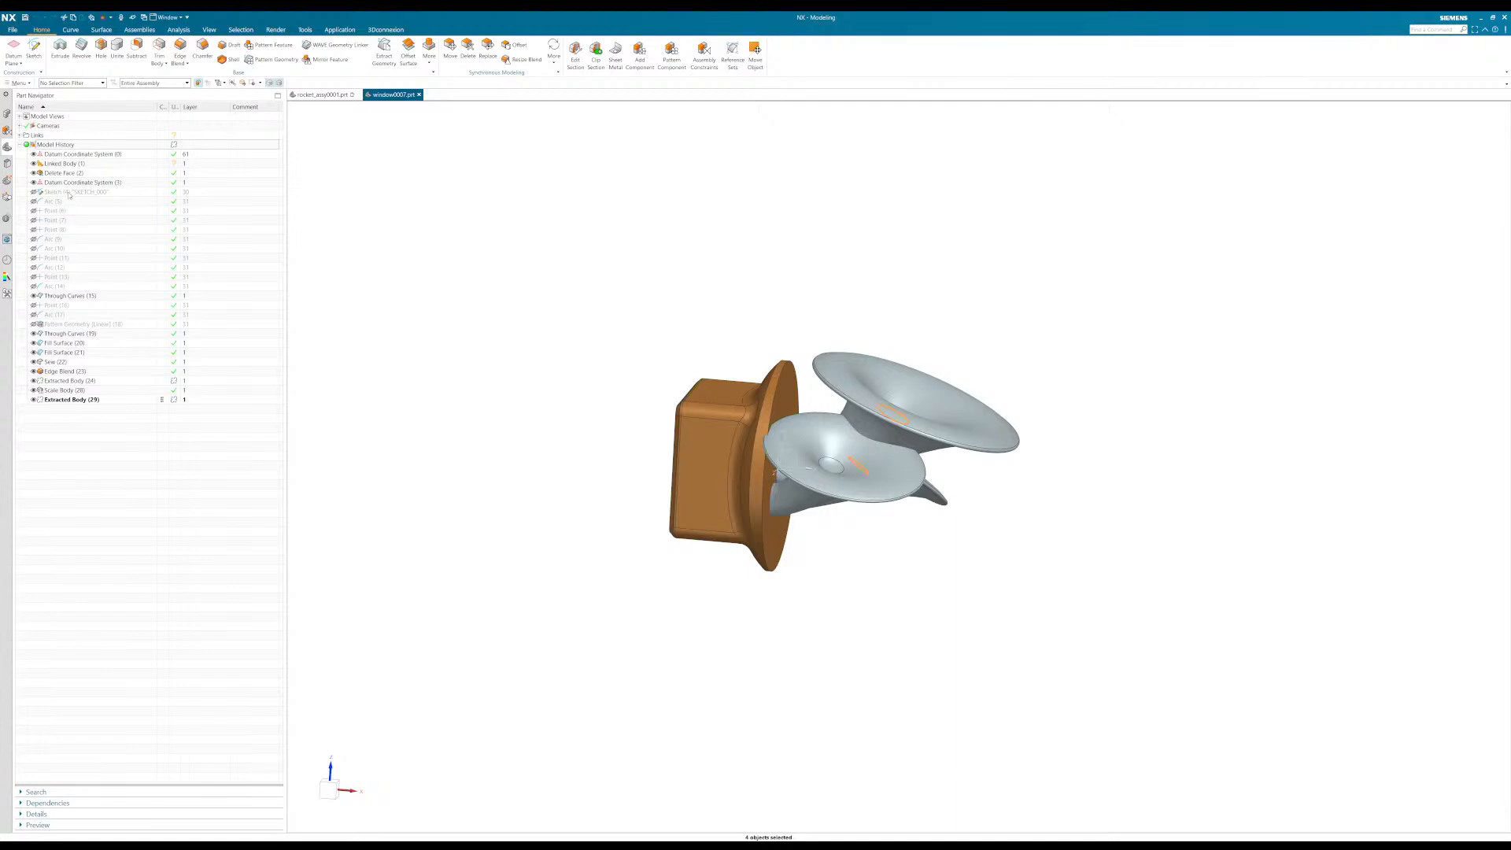
left_click(72, 192)
left_click(84, 401, "shift")
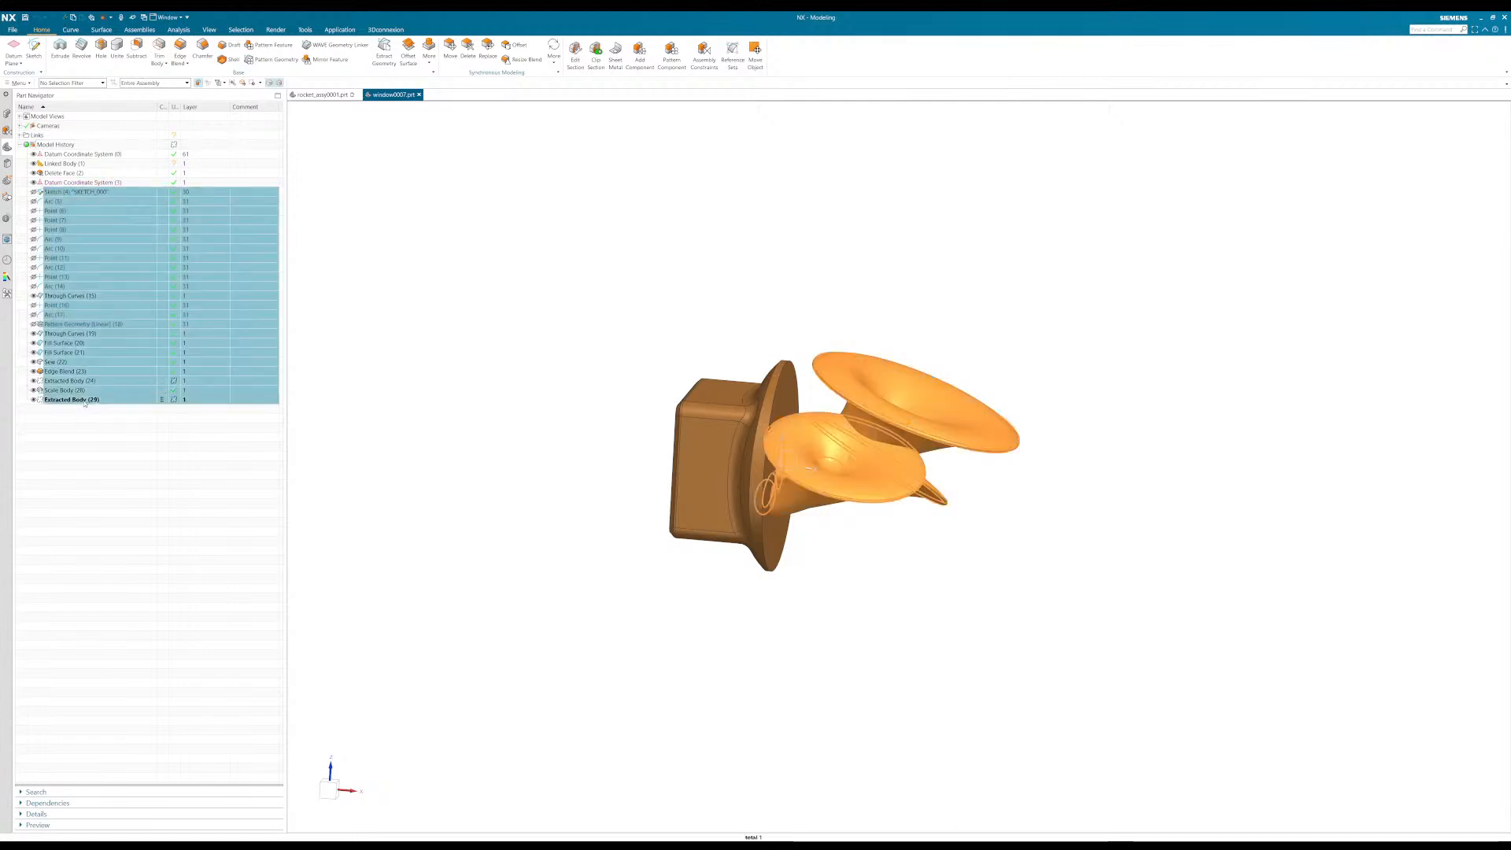
key("Delete")
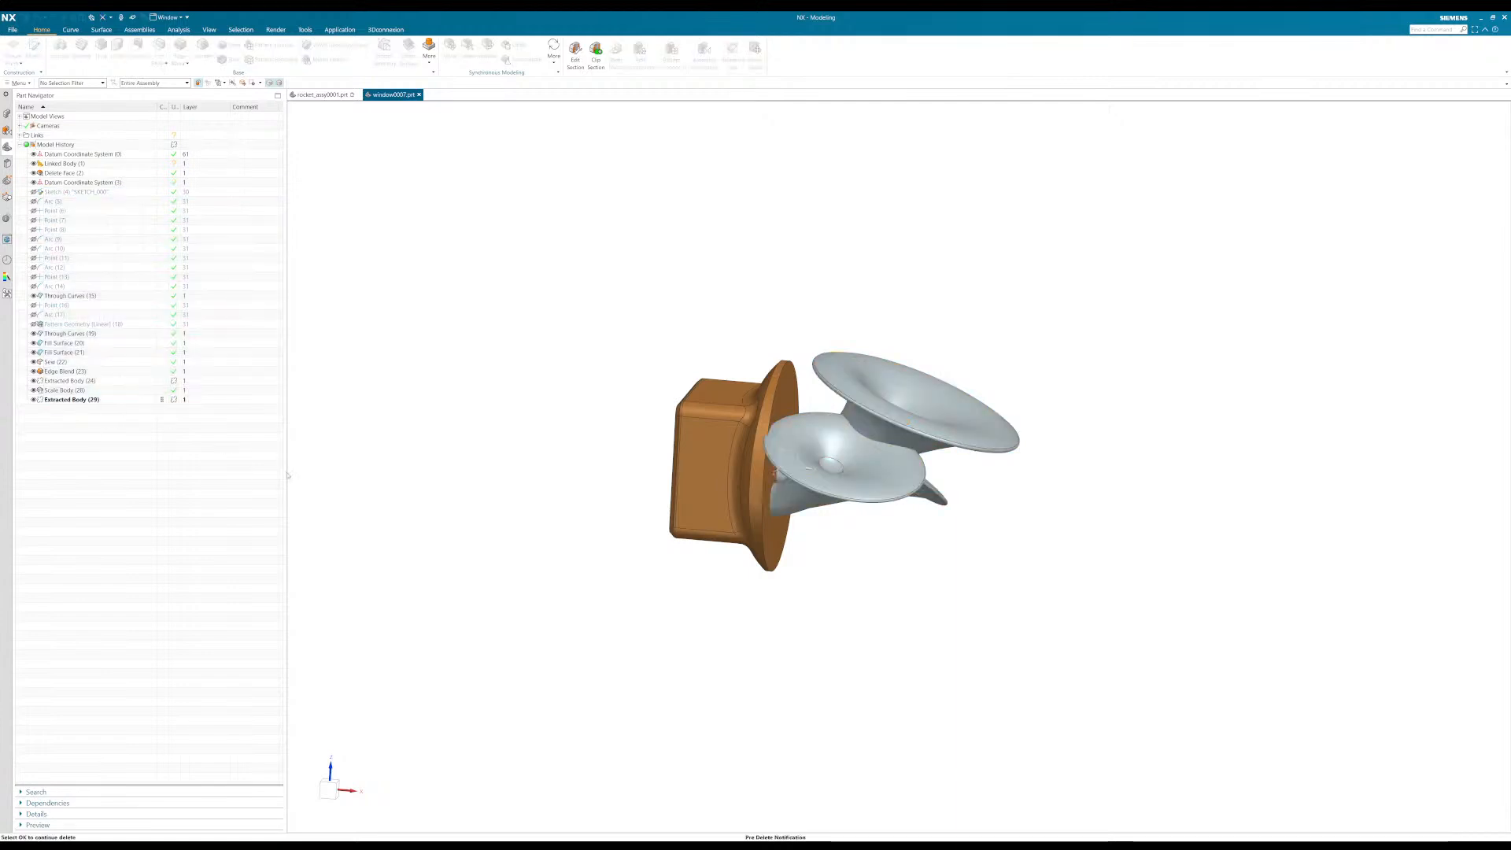
left_click(352, 446)
scroll(603, 371, "down", 2)
middle_click_drag(602, 372, 560, 372)
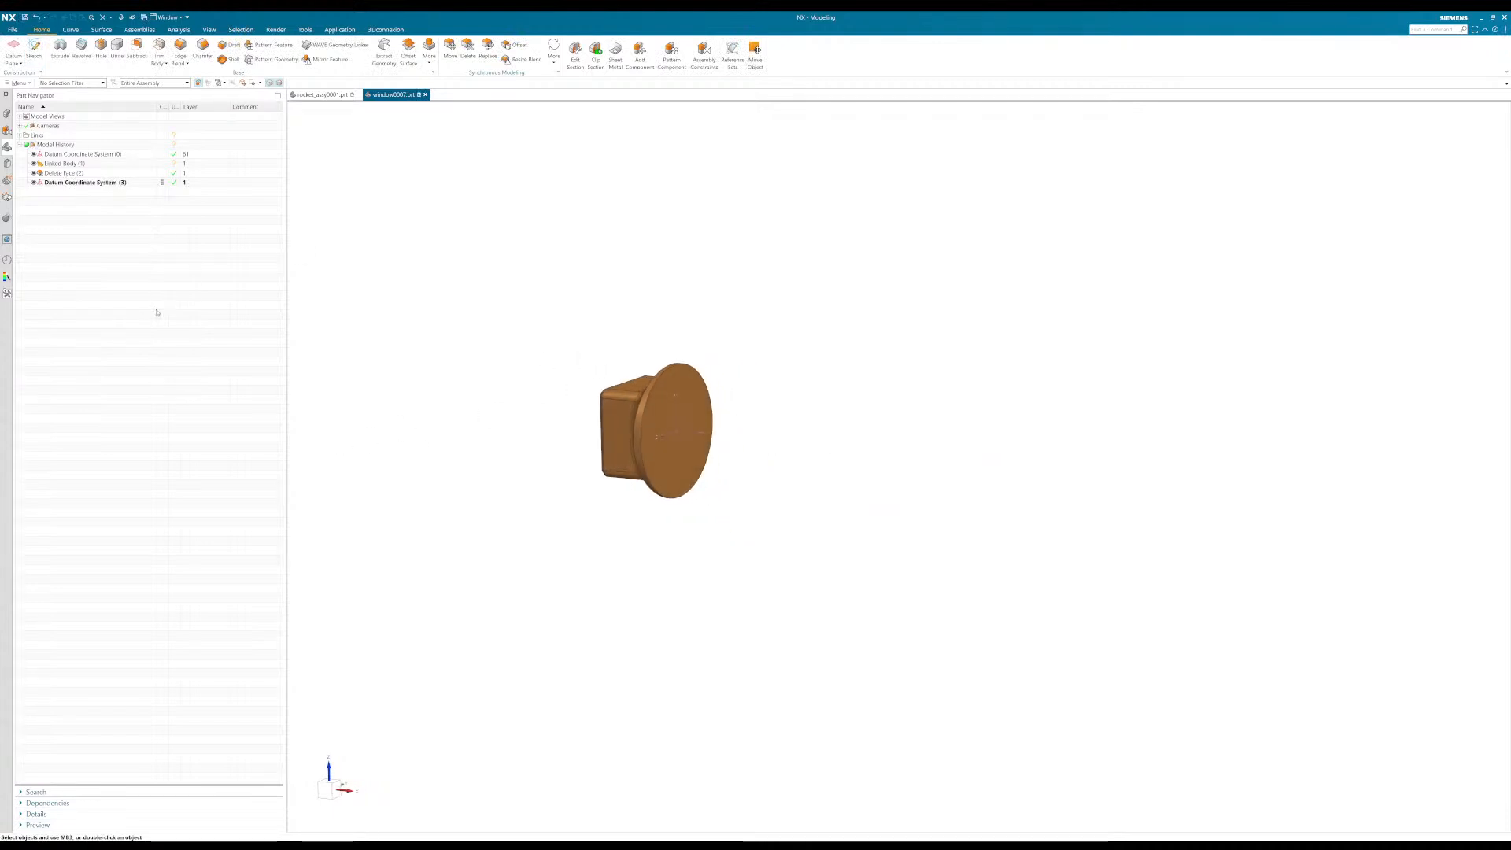
Step: Bring the multi-horn cluster into the window part as convergent bodies
key("x")
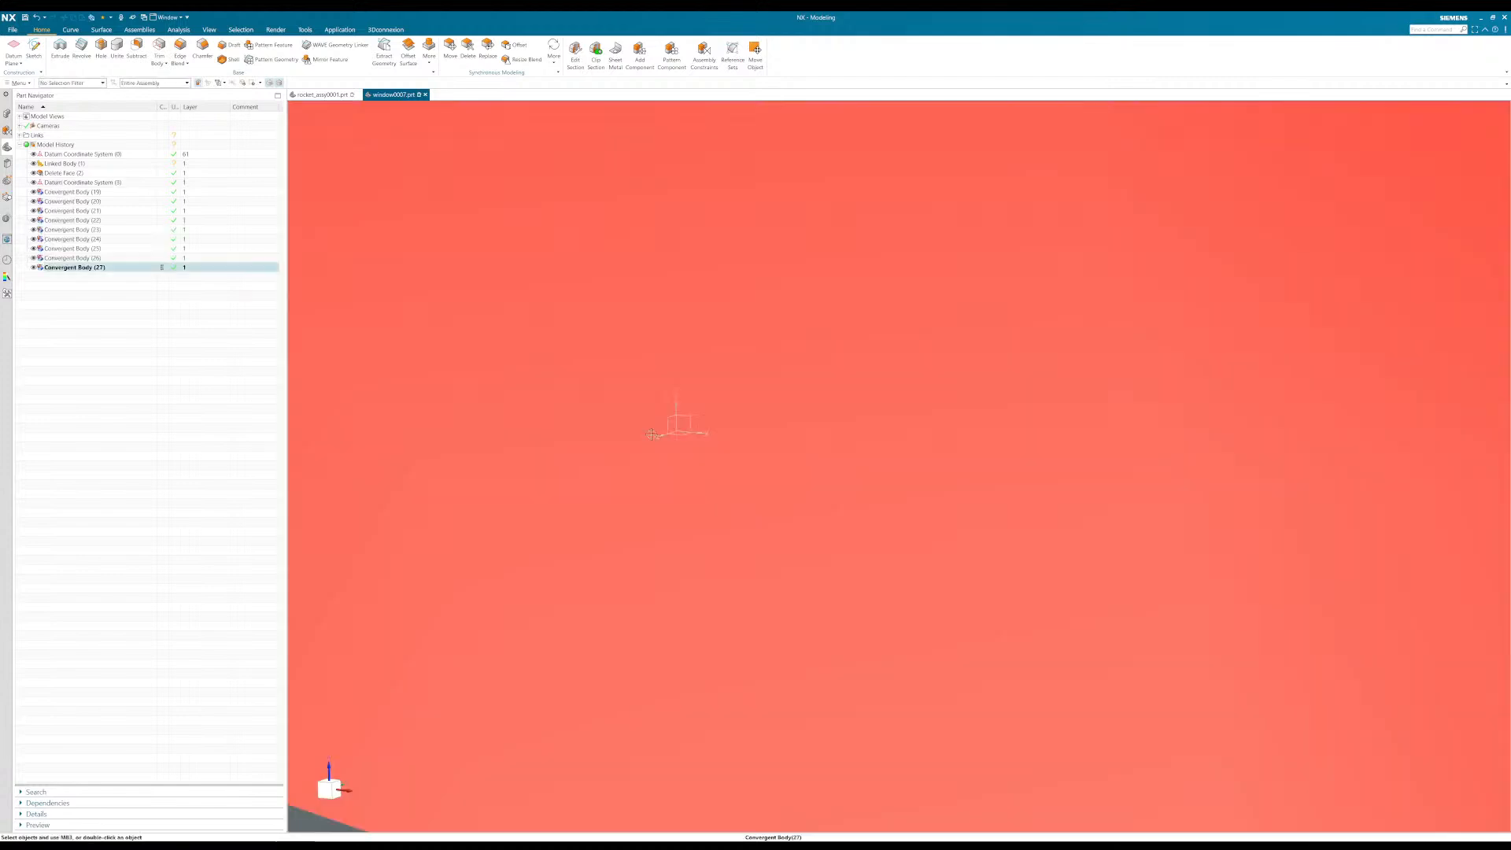
scroll(786, 361, "down", 10)
scroll(785, 360, "down", 7)
middle_click_drag(636, 348, 741, 384)
scroll(744, 385, "up", 2)
Step: Delete the detached lowest horn, Convergent Body (20), beneath the imported cluster
left_click(944, 512)
scroll(941, 592, "down", 3)
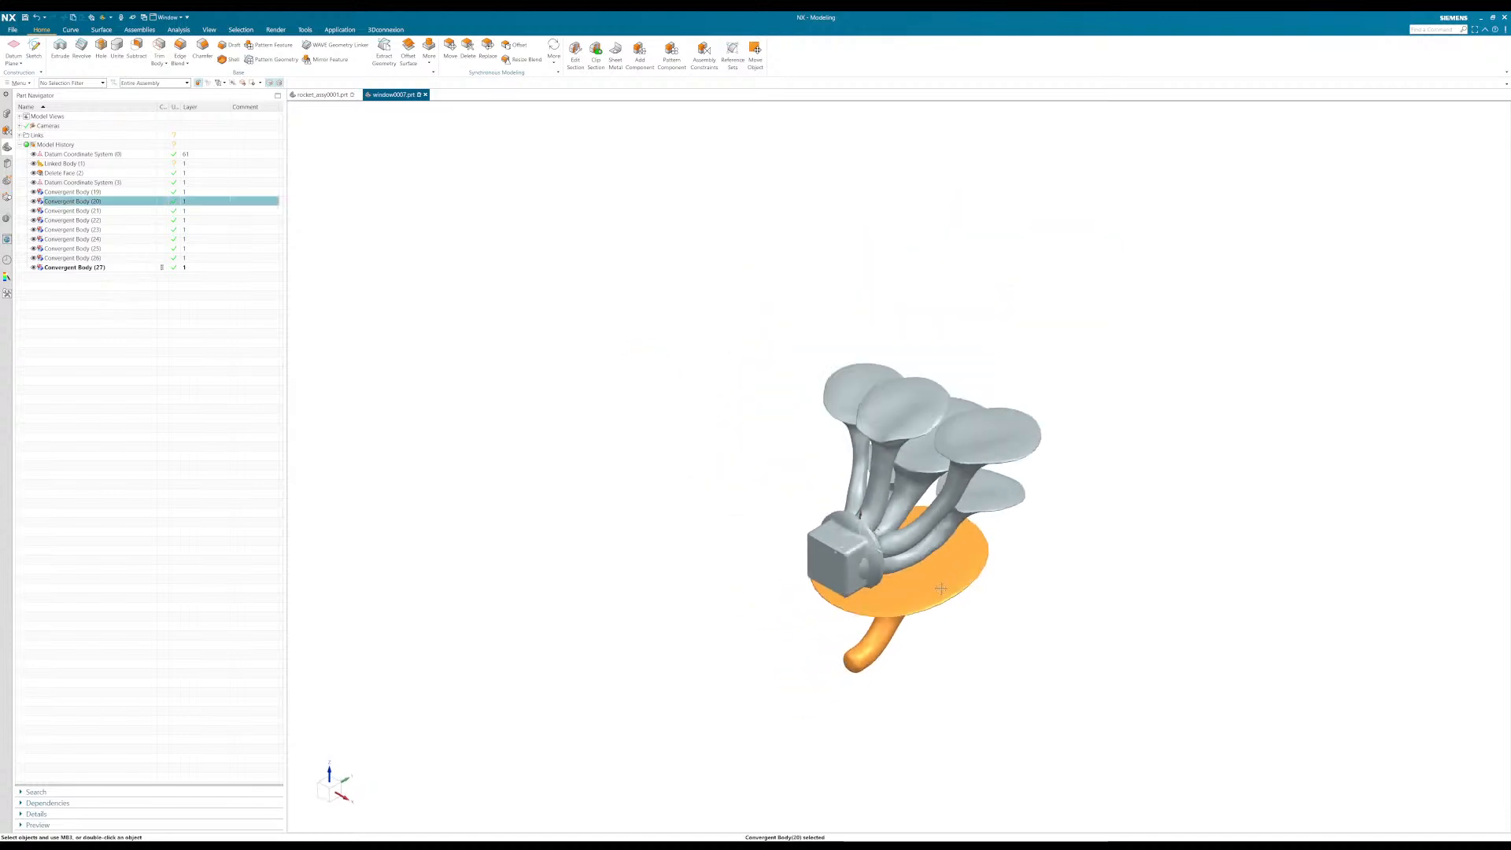
middle_click_drag(985, 638, 918, 612)
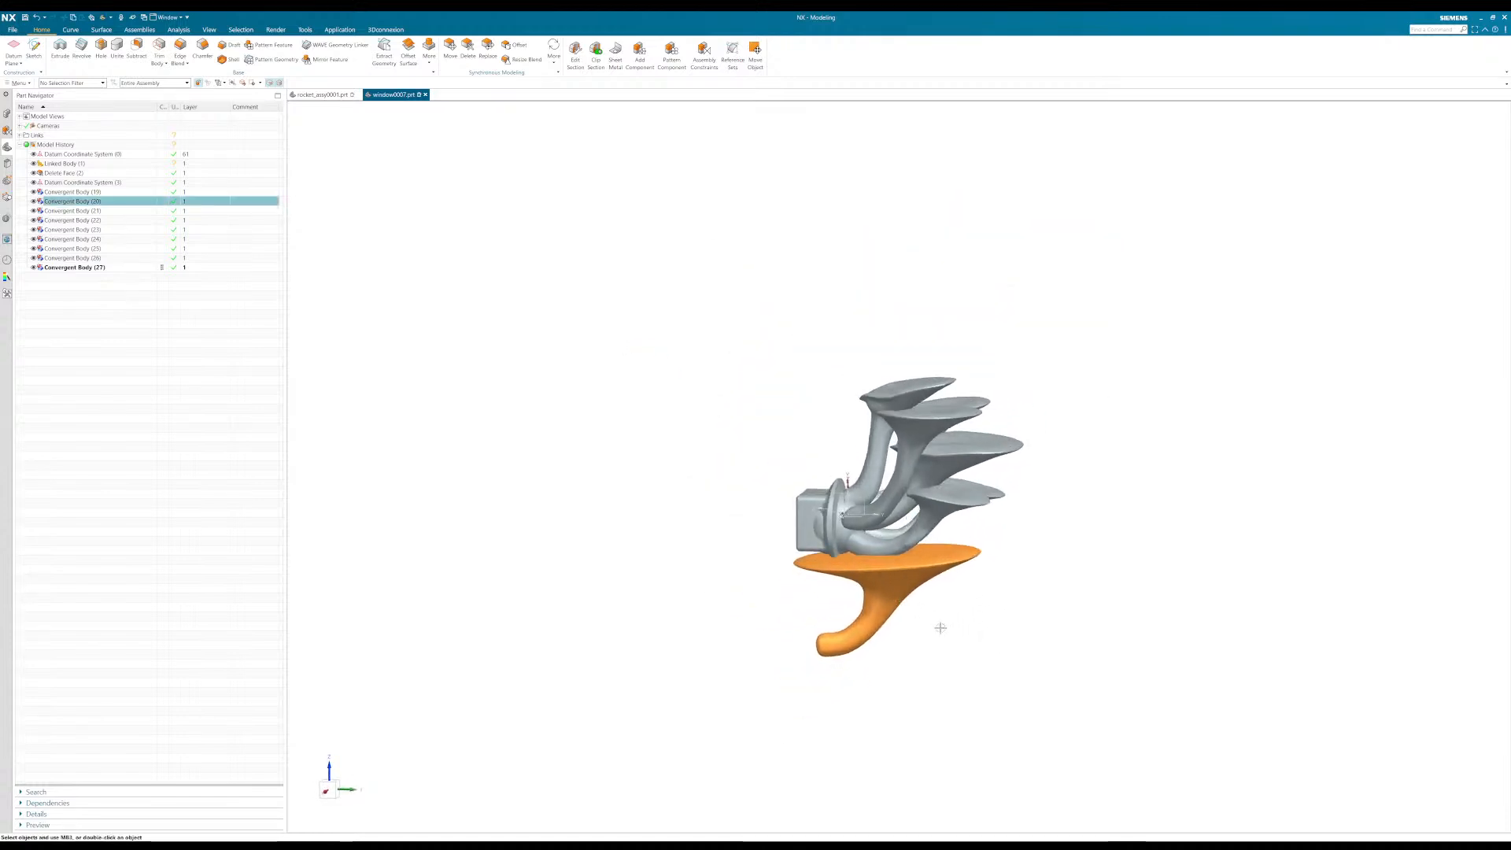
key("Escape")
scroll(923, 641, "up", 2)
scroll(923, 641, "up", 1)
left_click(871, 518)
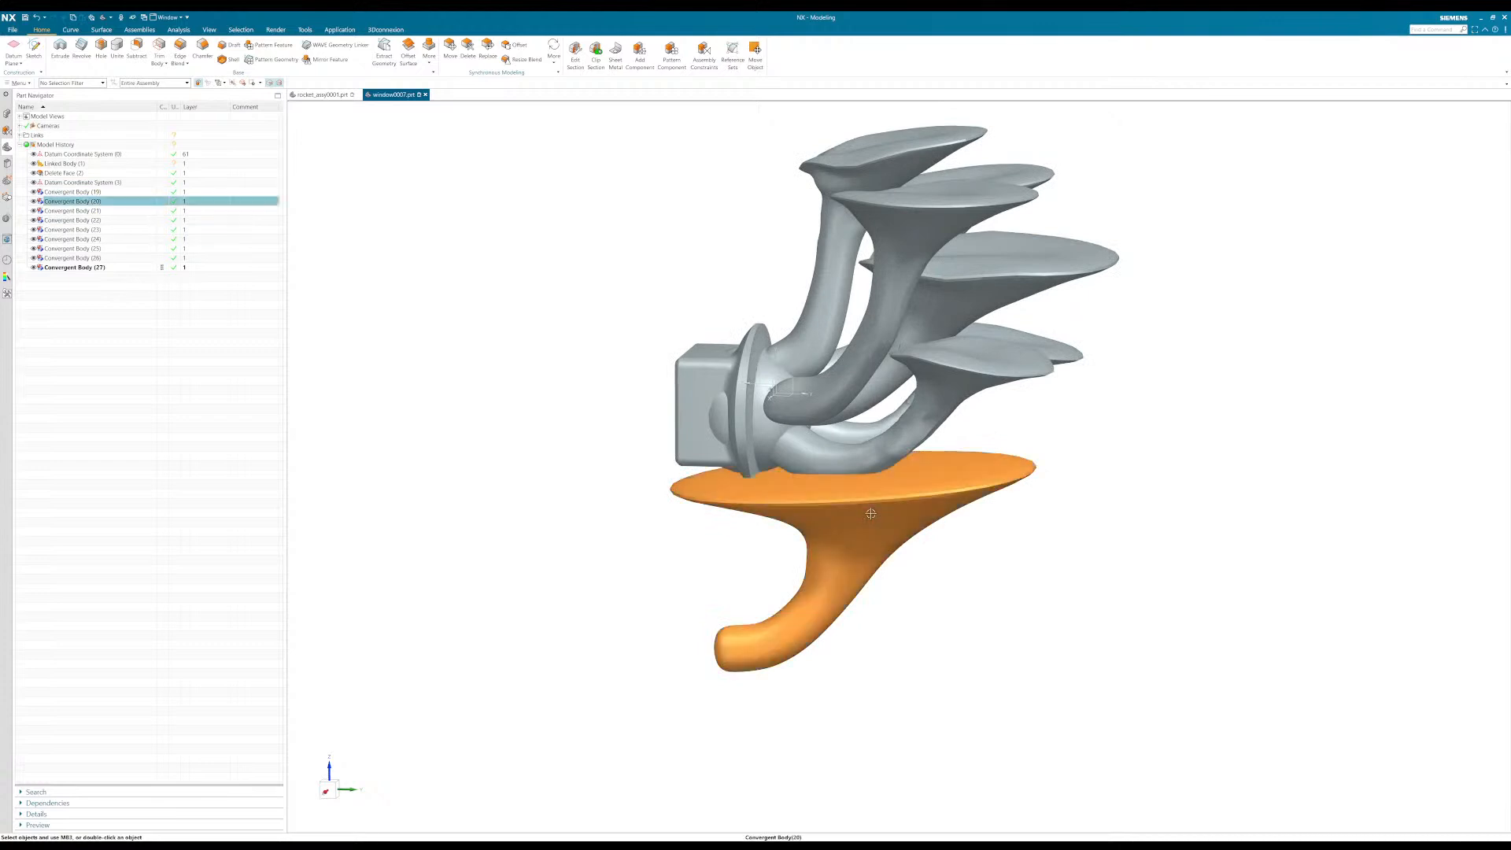
left_click(1000, 283)
key("Escape")
left_click(914, 499)
key("Delete")
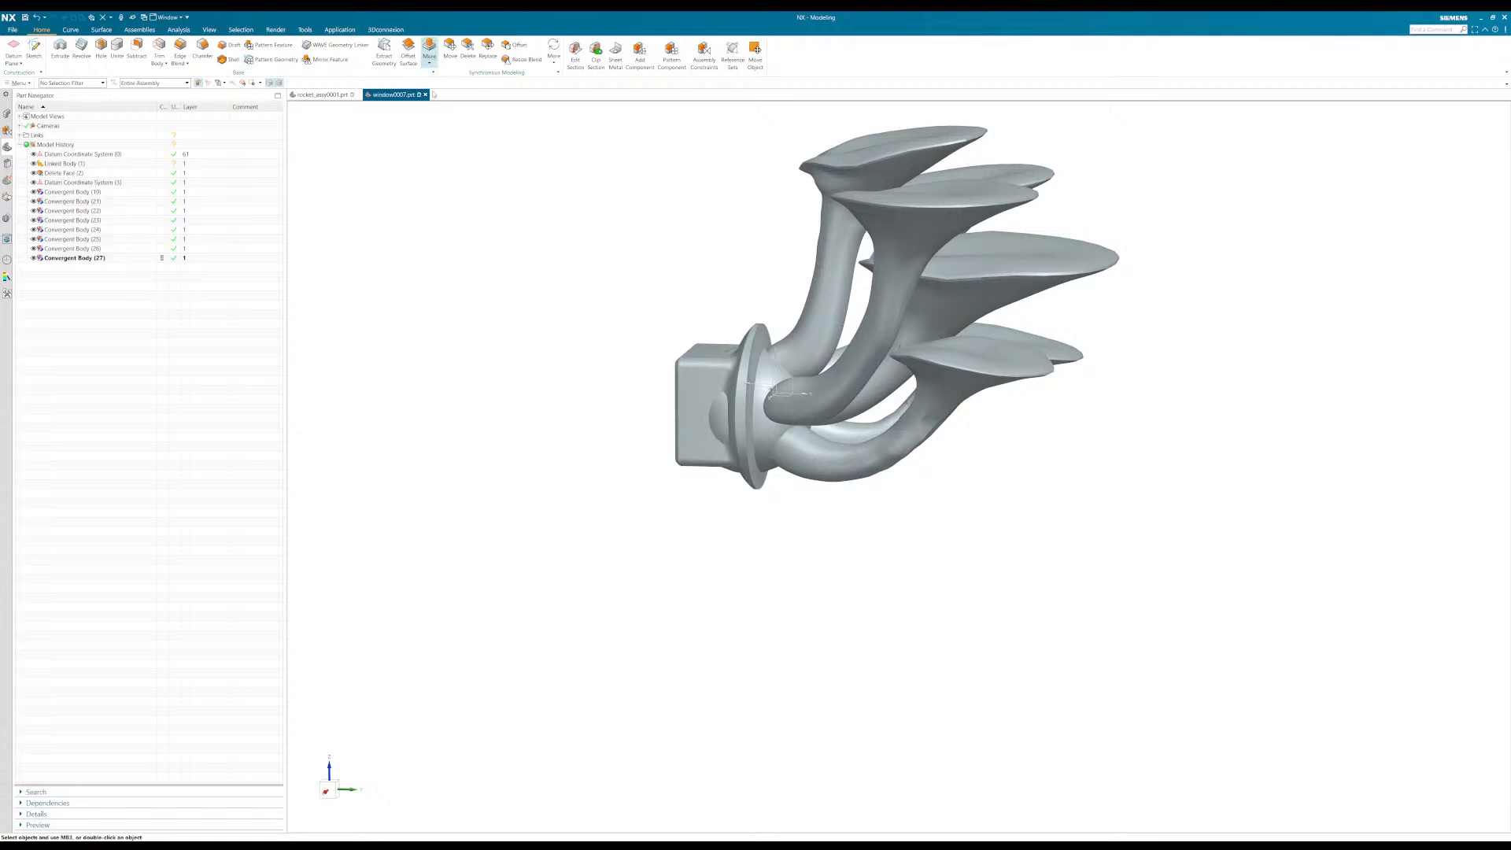
Step: Scale all remaining convergent bodies uniformly by a factor of 0.001
left_click(85, 192)
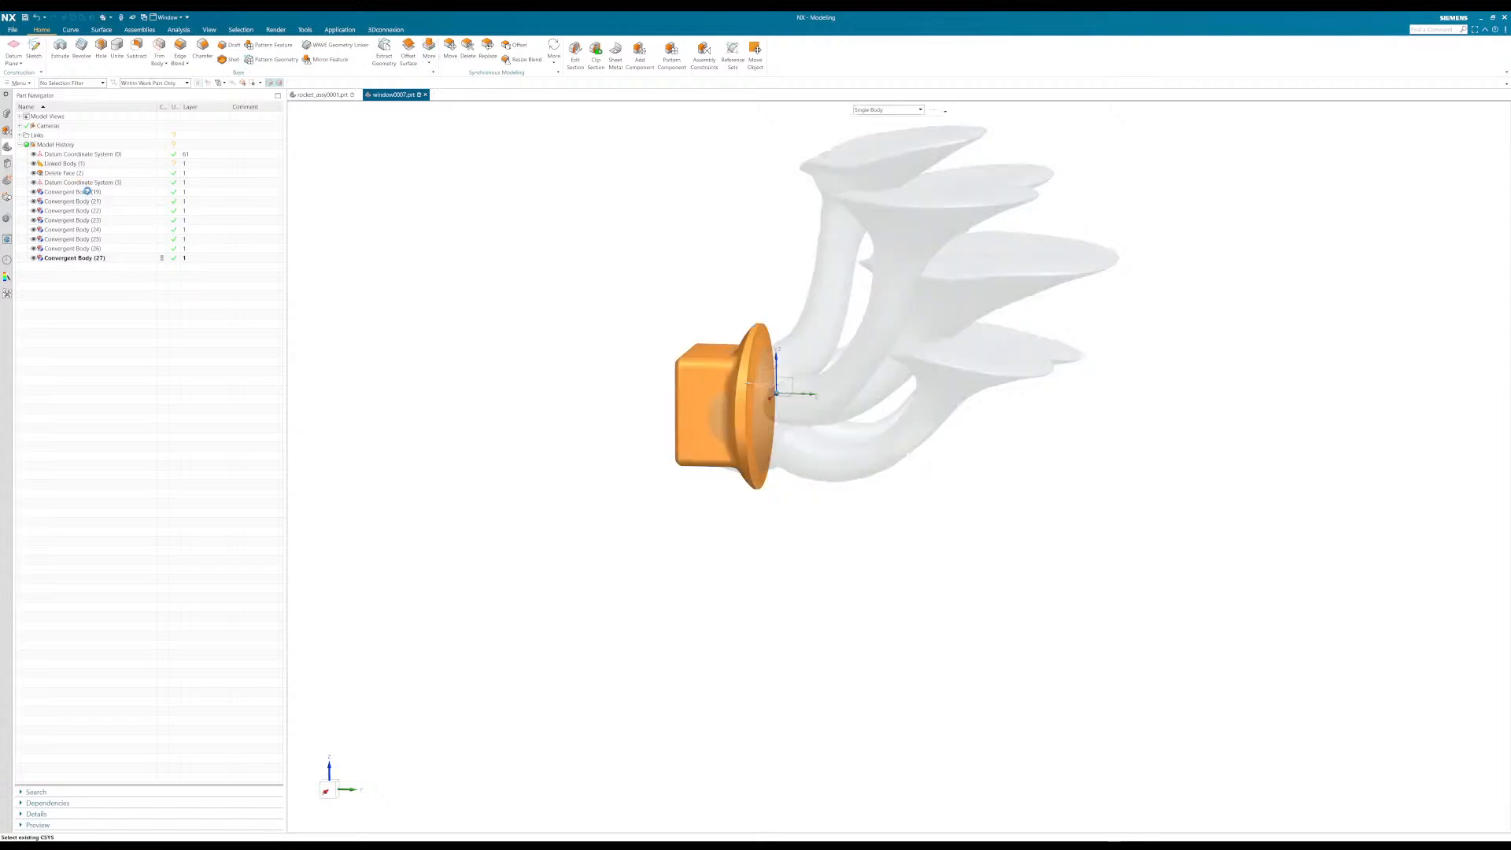
left_click(78, 257, "shift")
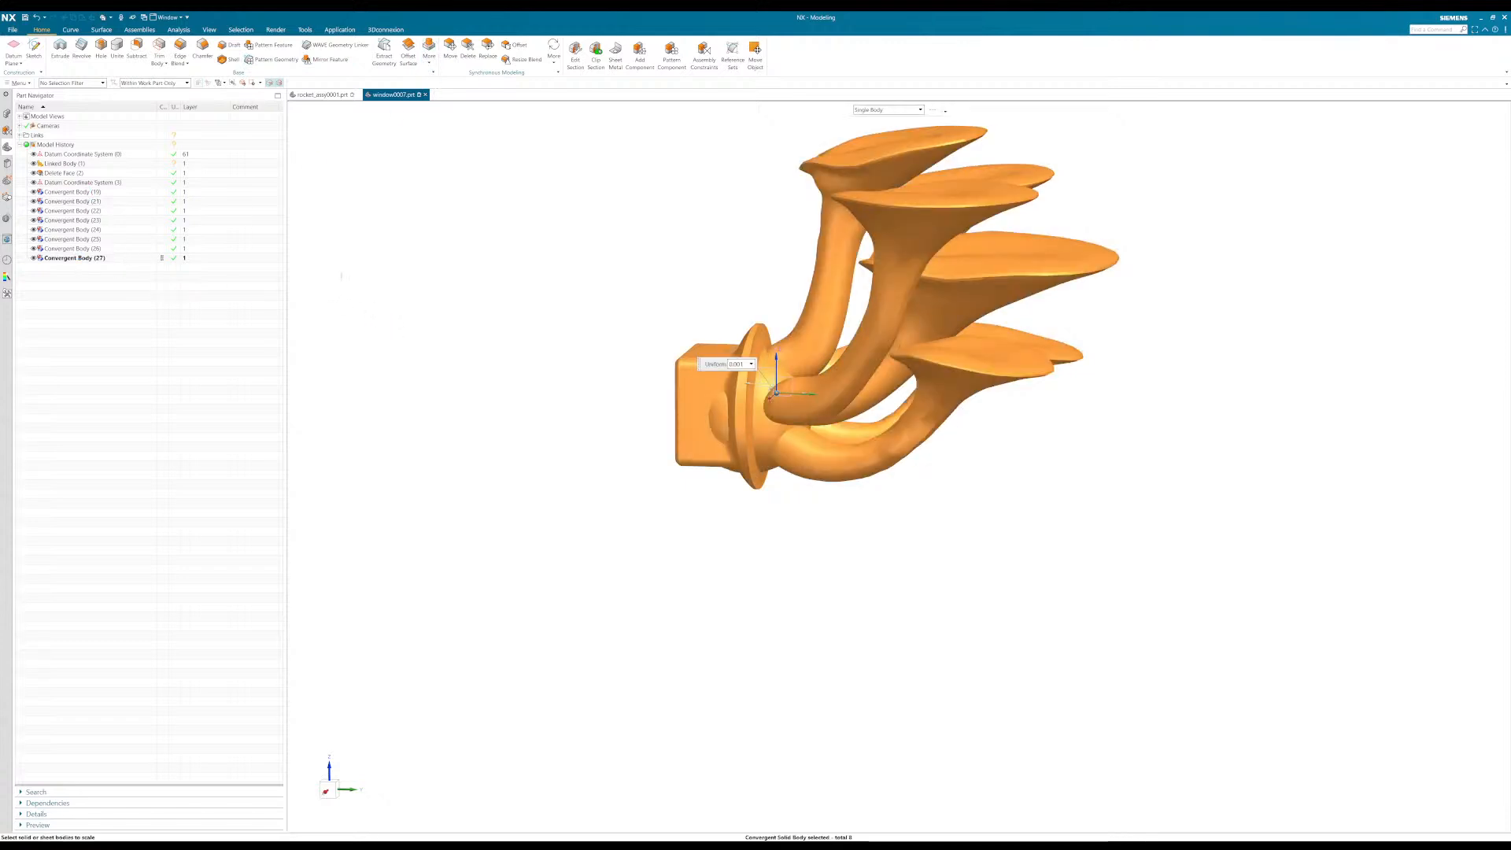
left_click(295, 327)
scroll(728, 347, "up", 5)
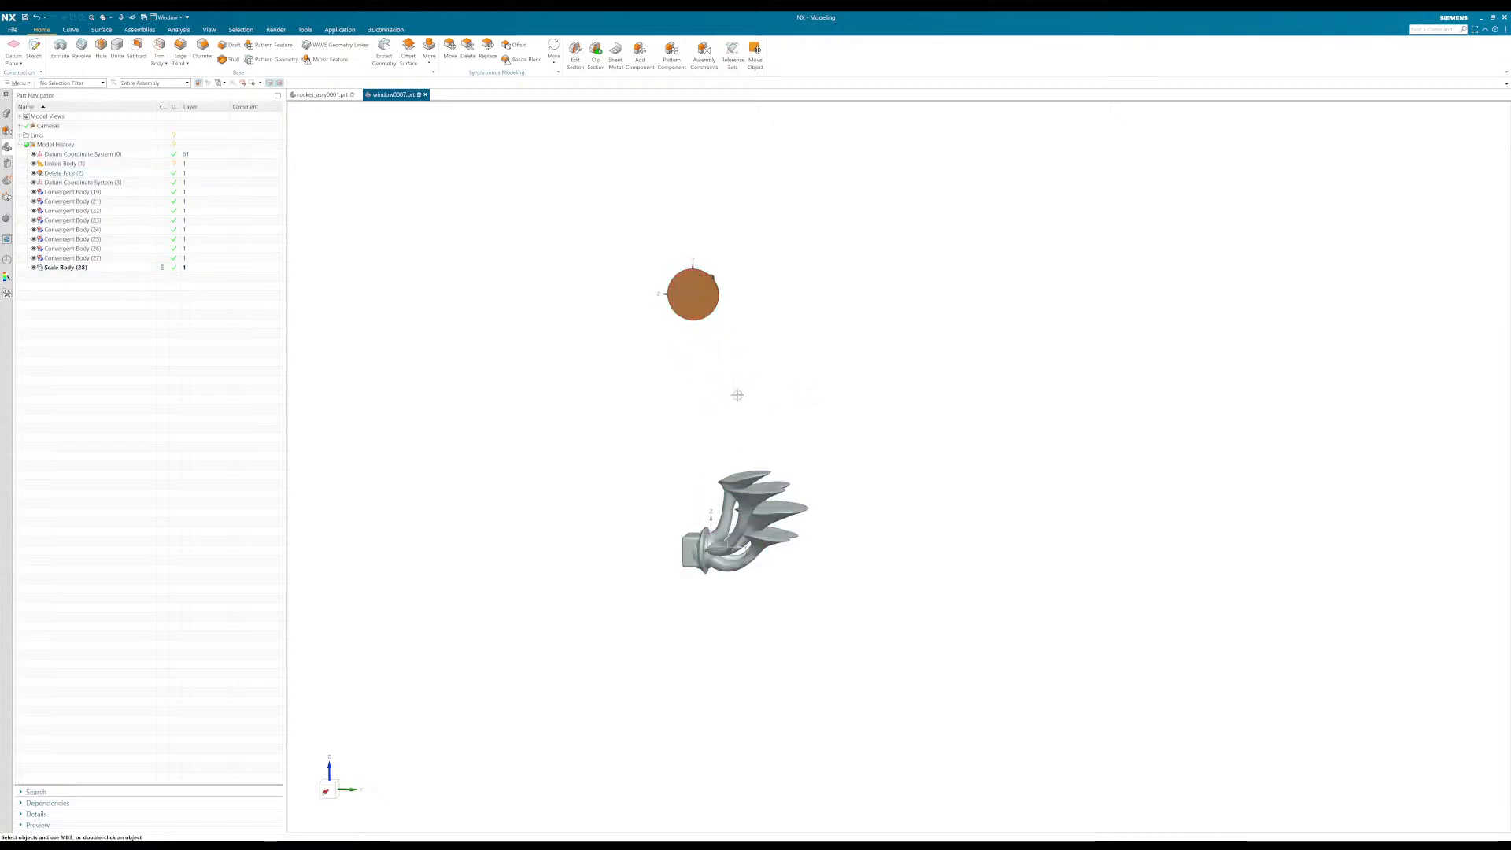
Step: Start Move Object on all the scaled bodies and relocate the manipulator's origin to the centre of the cluster's round flange
left_click(71, 192)
left_click(91, 268, "shift")
left_click(755, 54)
scroll(709, 551, "up", 2)
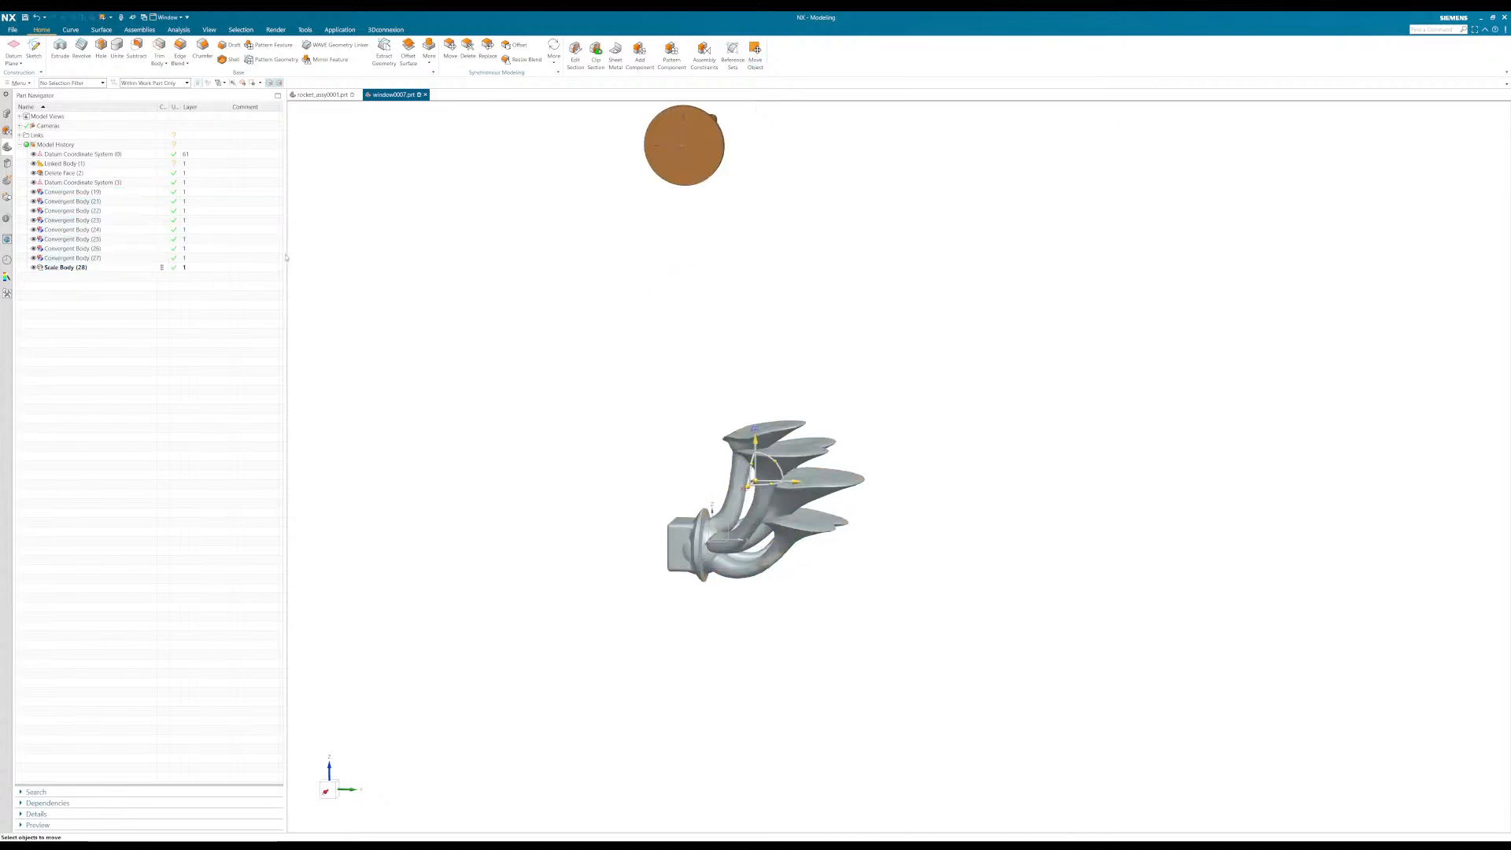
left_click_drag(755, 481, 753, 550)
scroll(735, 566, "up", 5)
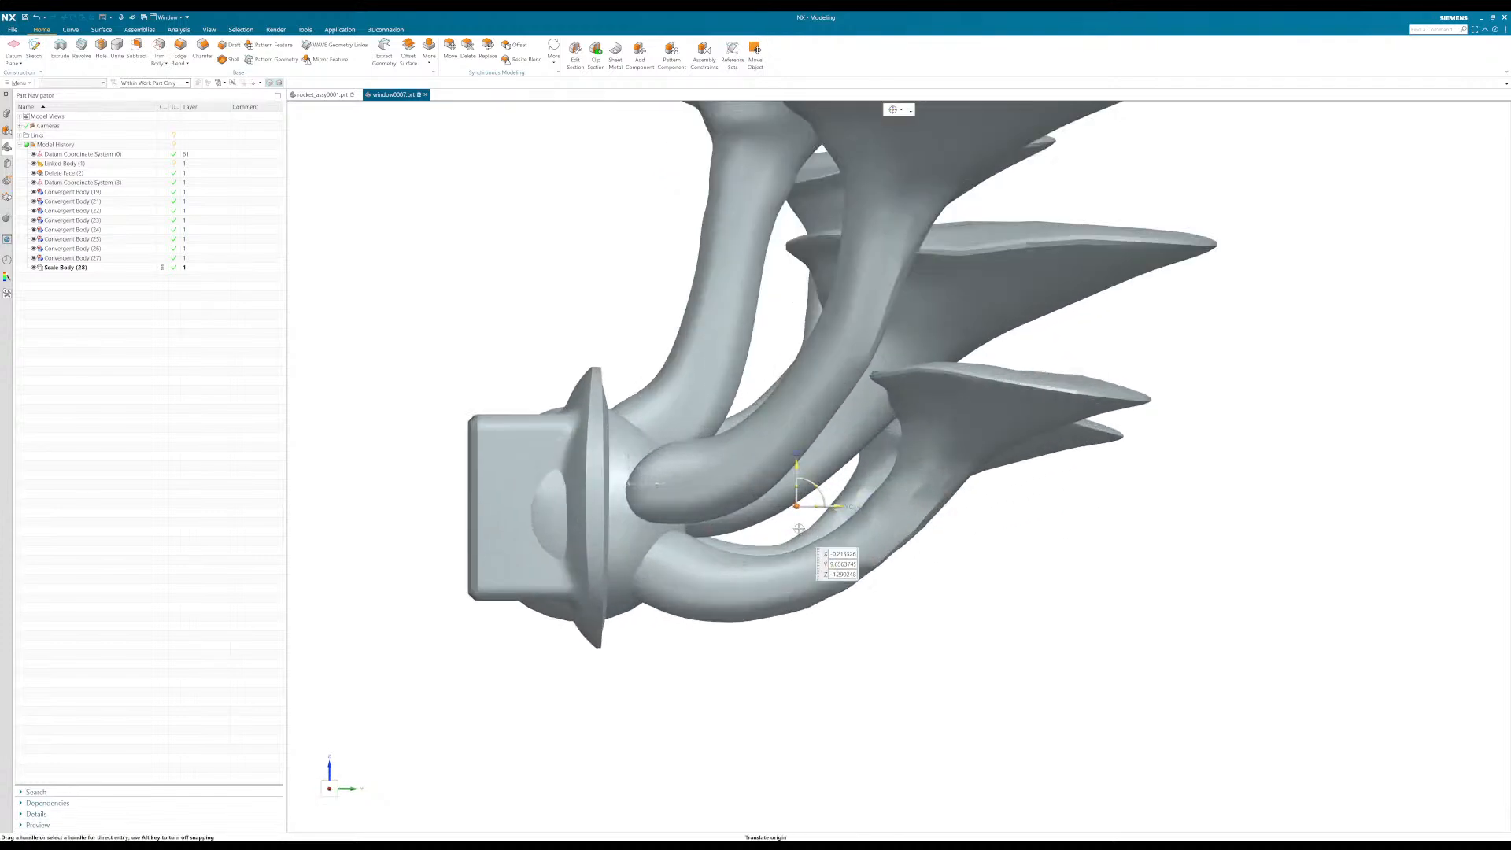
left_click_drag(834, 510, 642, 514)
middle_click_drag(738, 574, 640, 567)
key("F8")
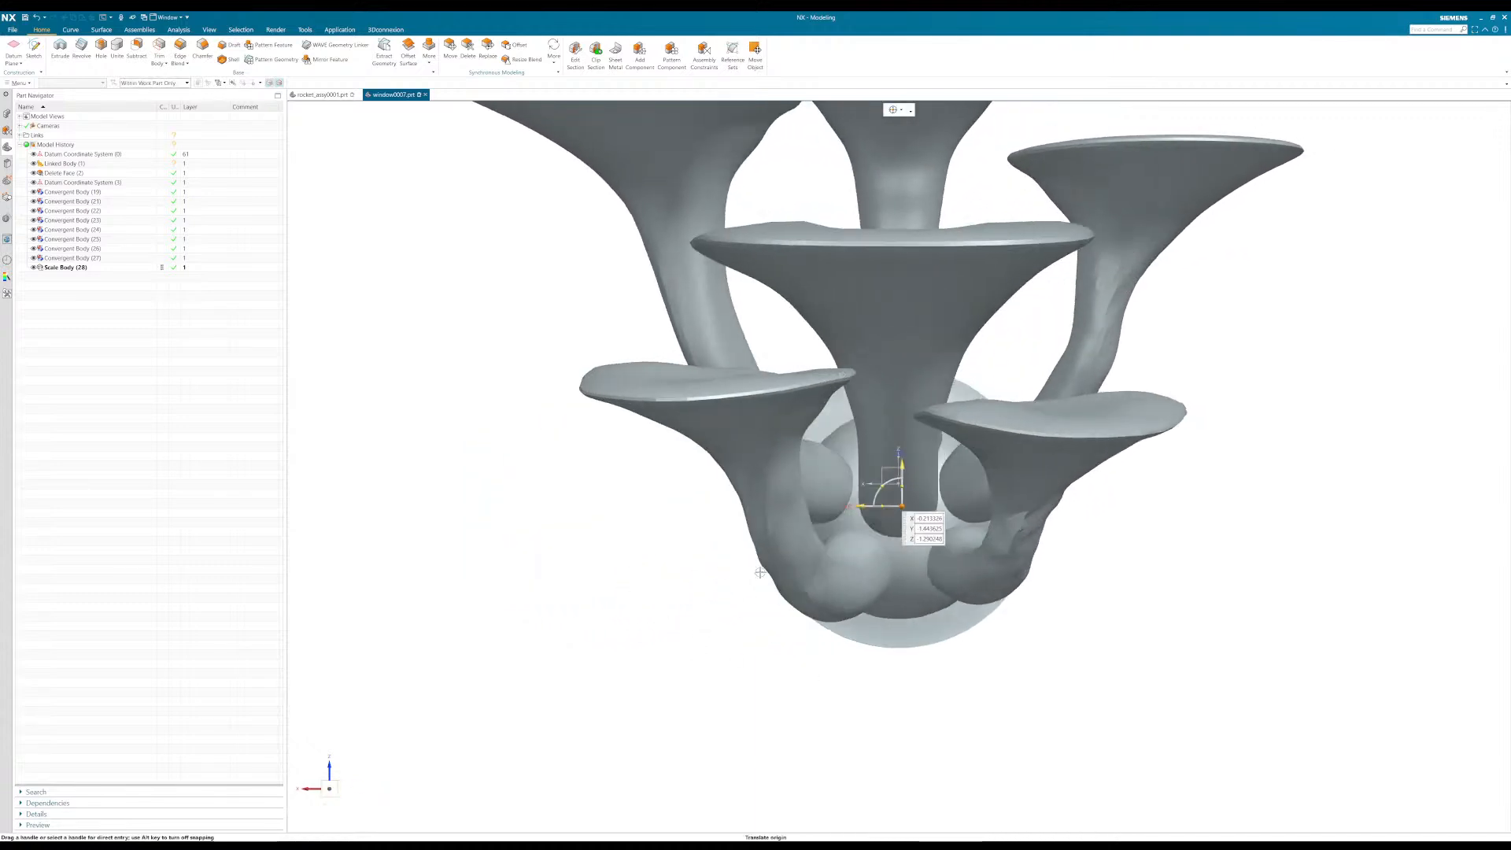
left_click_drag(858, 508, 862, 514)
Step: Move the horn cluster onto the brown window plug so its base lines up with the plug, and apply the move
middle_click_drag(682, 550, 395, 341)
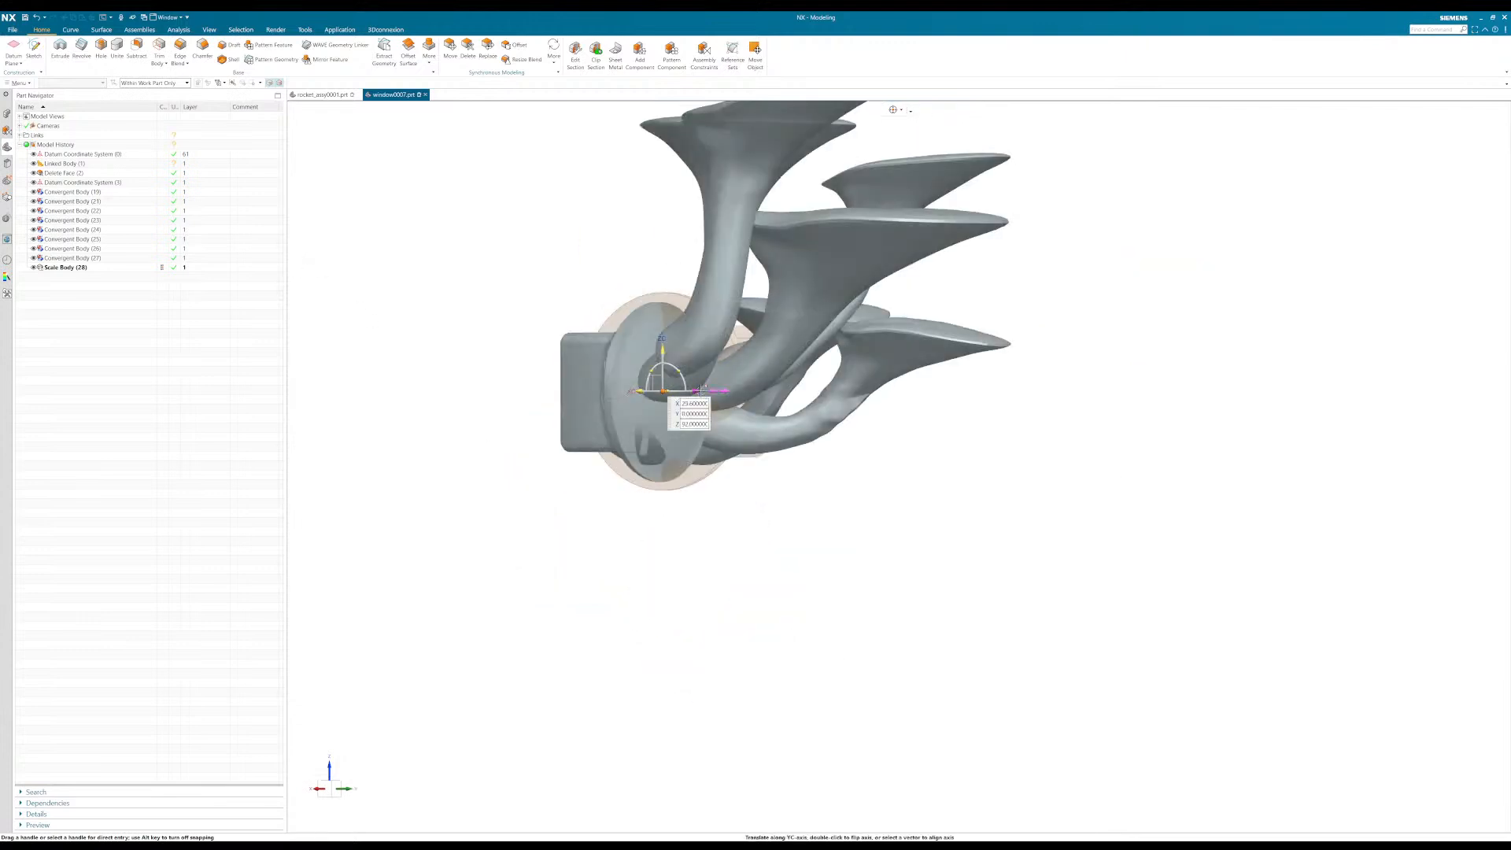
left_click(710, 468)
scroll(774, 484, "down", 4)
middle_click_drag(827, 496, 738, 511)
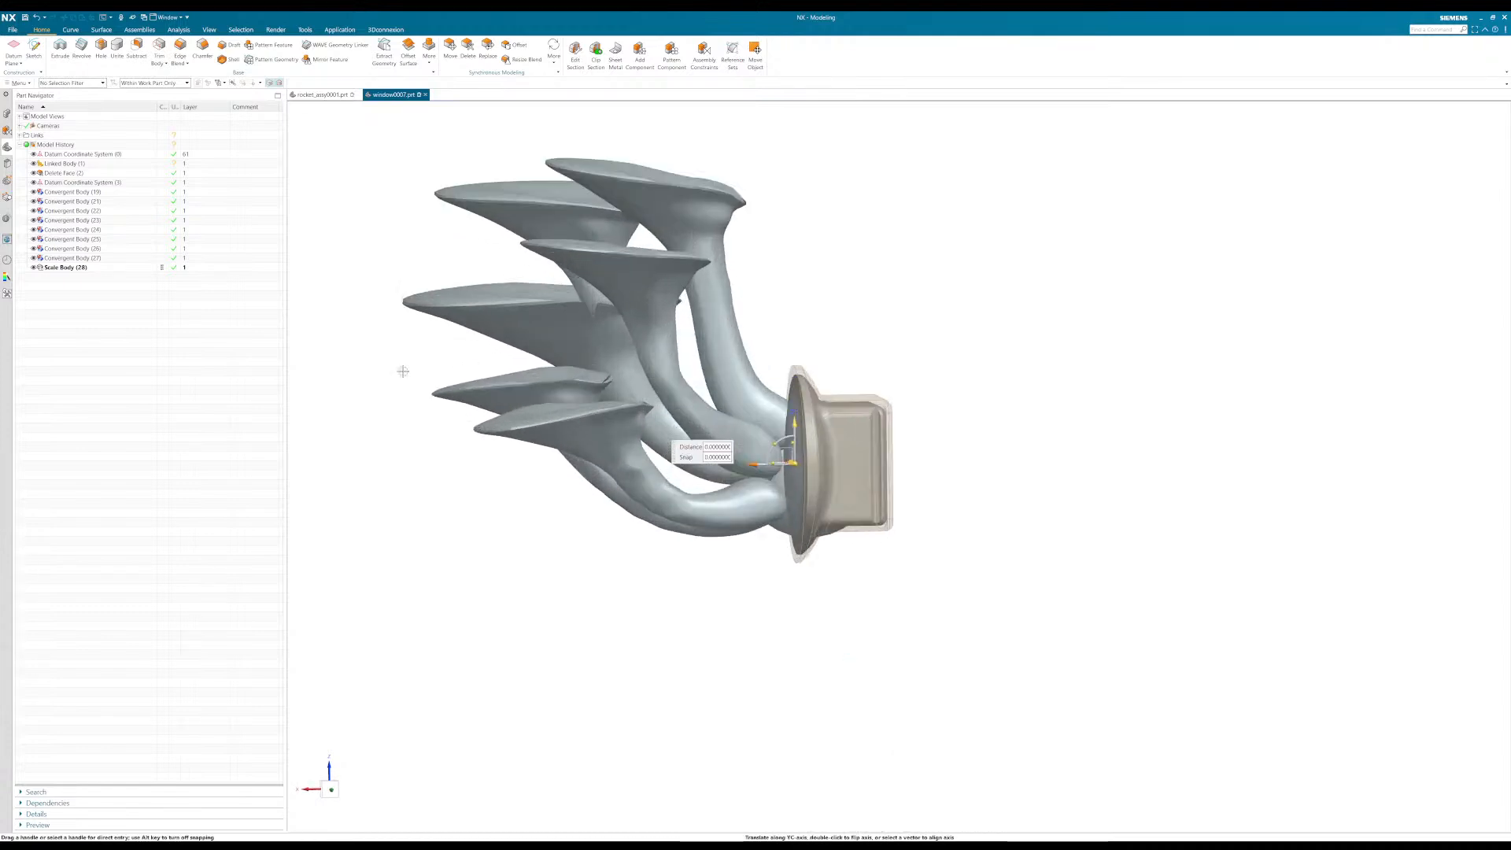
middle_click(673, 446)
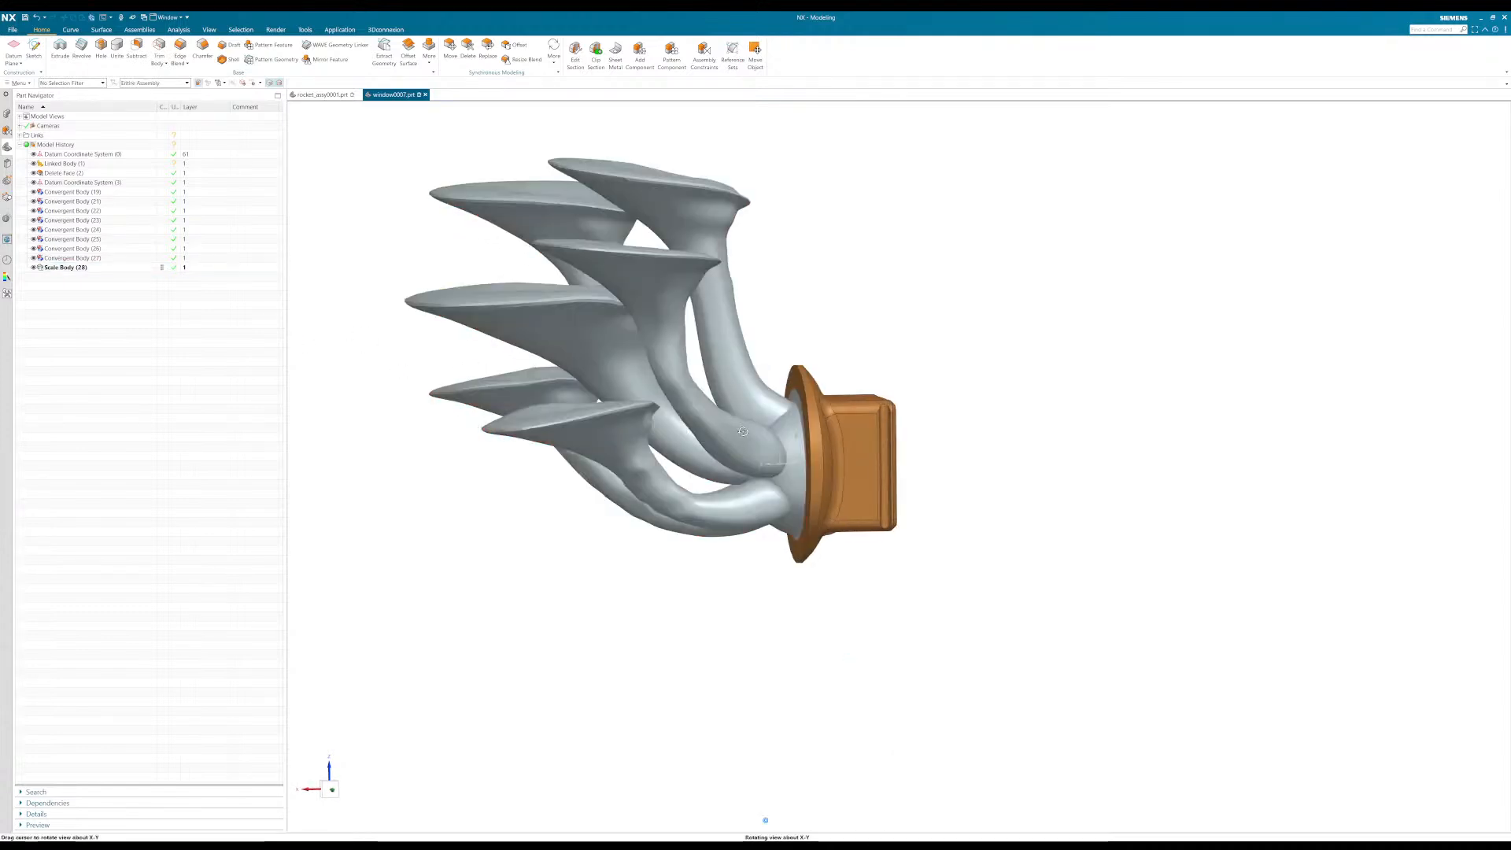
Step: Delete the imported grey plug, Convergent Body (19), keeping the horns and their central body
left_click(93, 249)
left_click(93, 239)
left_click(93, 230)
left_click(94, 220)
left_click(95, 211)
left_click(97, 202)
left_click(100, 192)
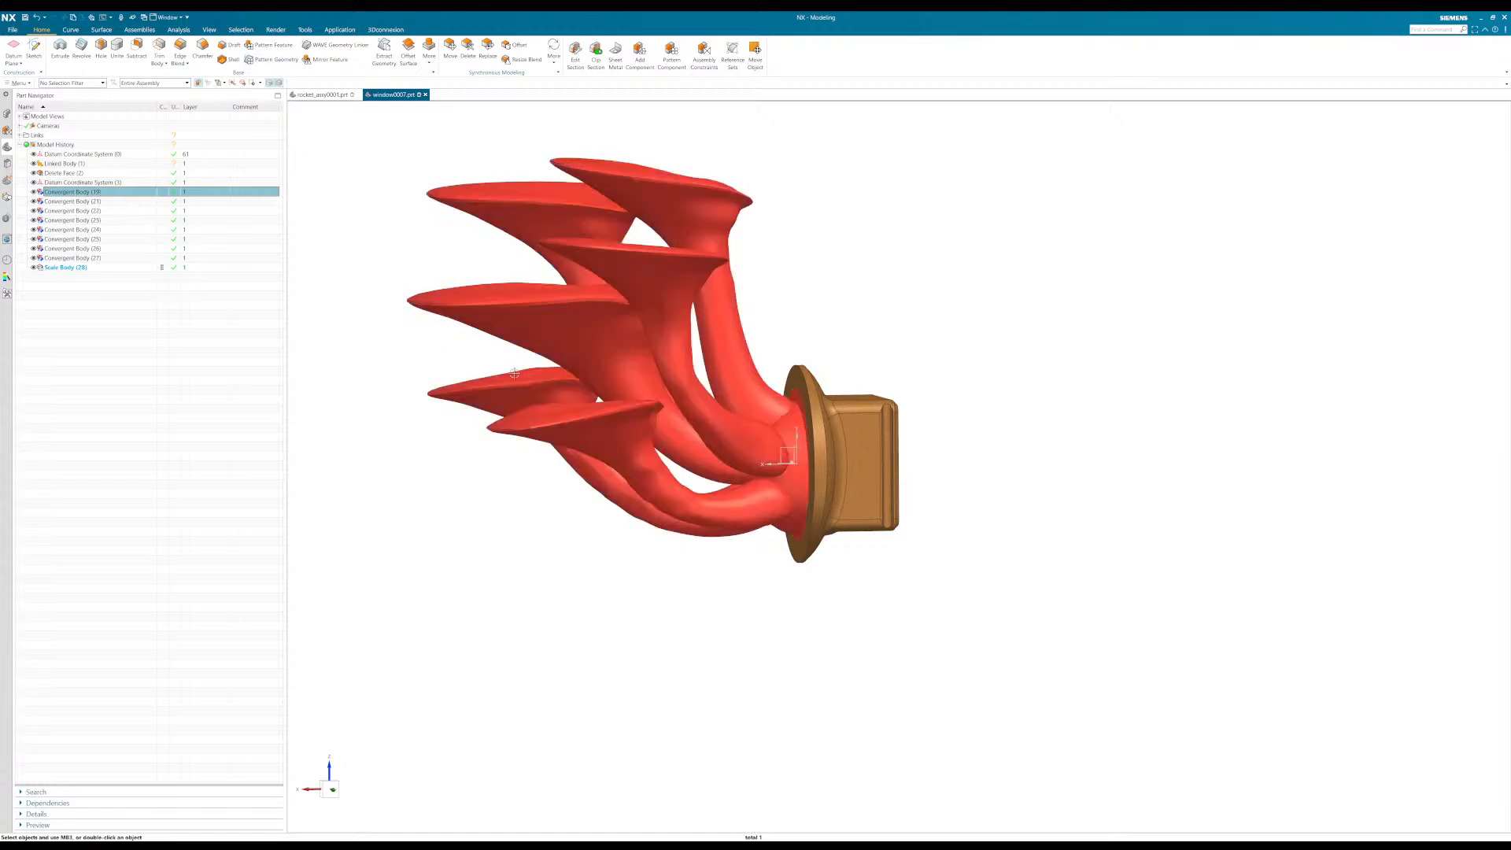
key("Delete")
middle_click(363, 453)
Step: Examine the new horns on the rocket in rocket_assy0001.prt and return to window0007.prt
middle_click_drag(394, 449, 600, 528)
left_click(319, 95)
middle_click_drag(639, 319, 726, 314)
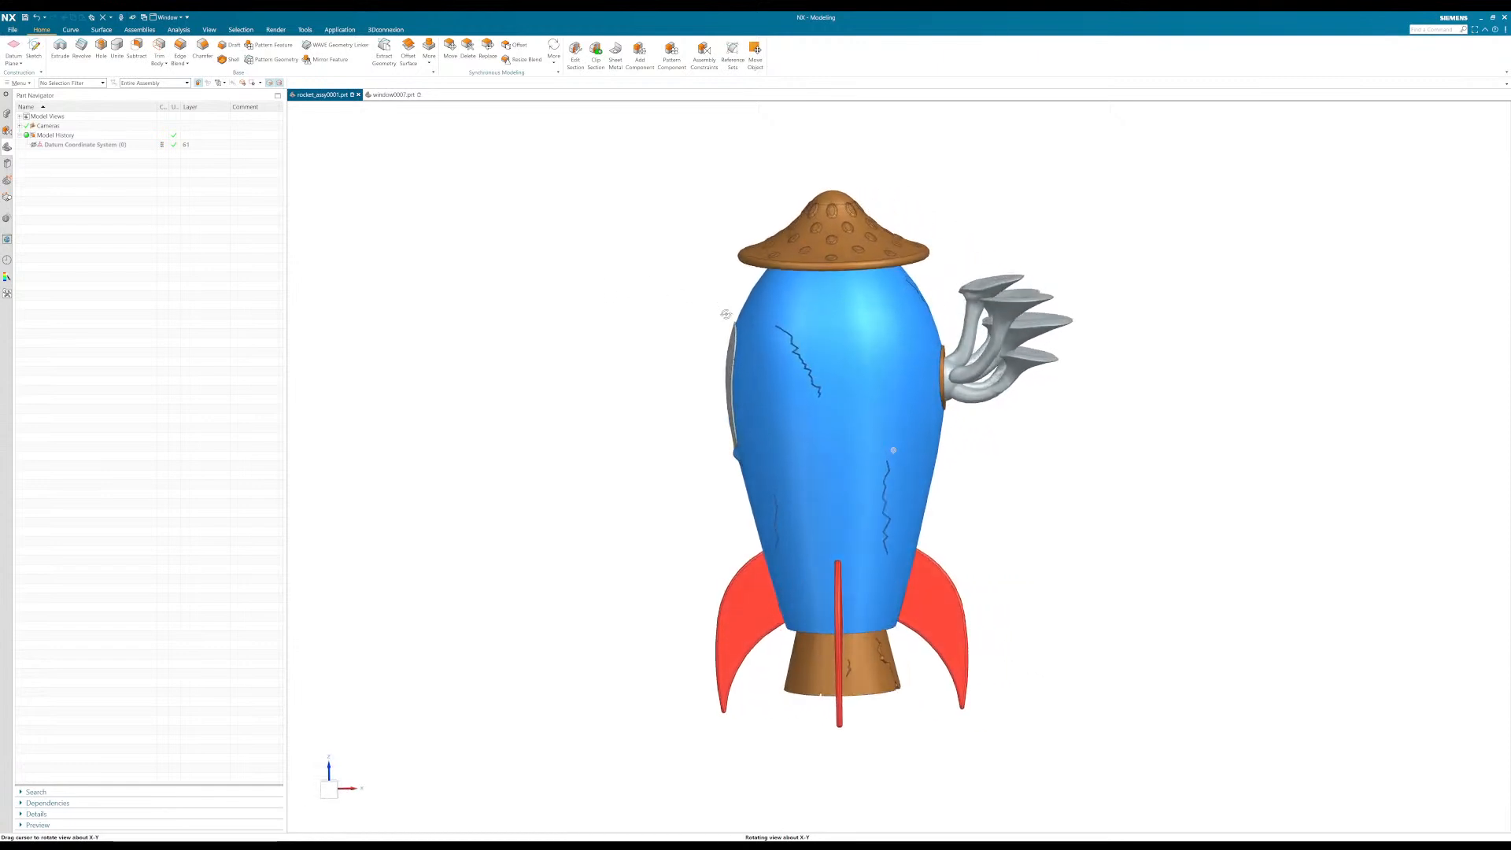
left_click(394, 95)
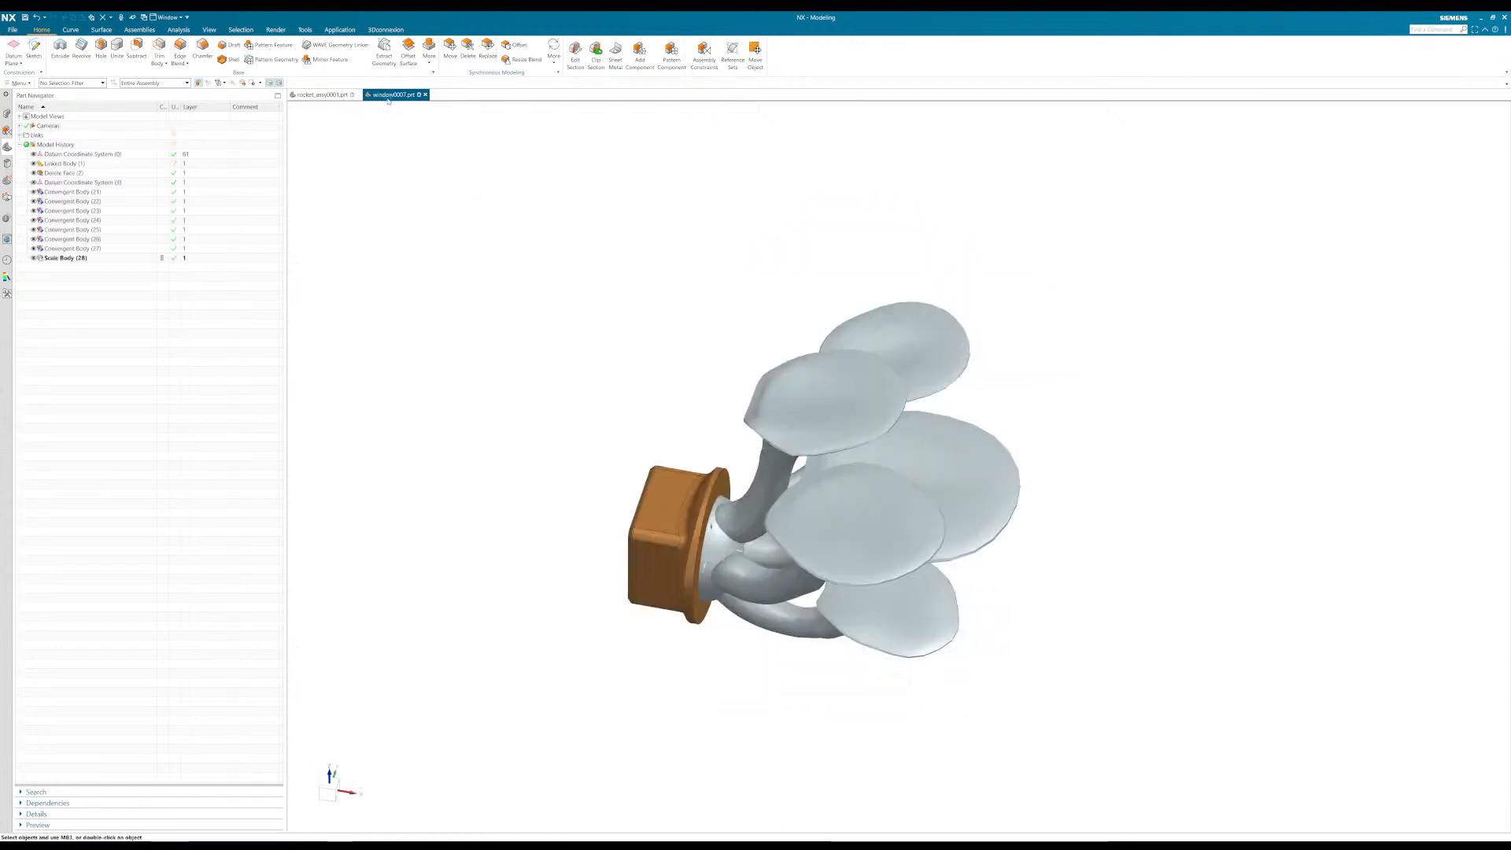
Step: Delete the Delete Face (2) feature from the brown plug's history
scroll(567, 439, "up", 3)
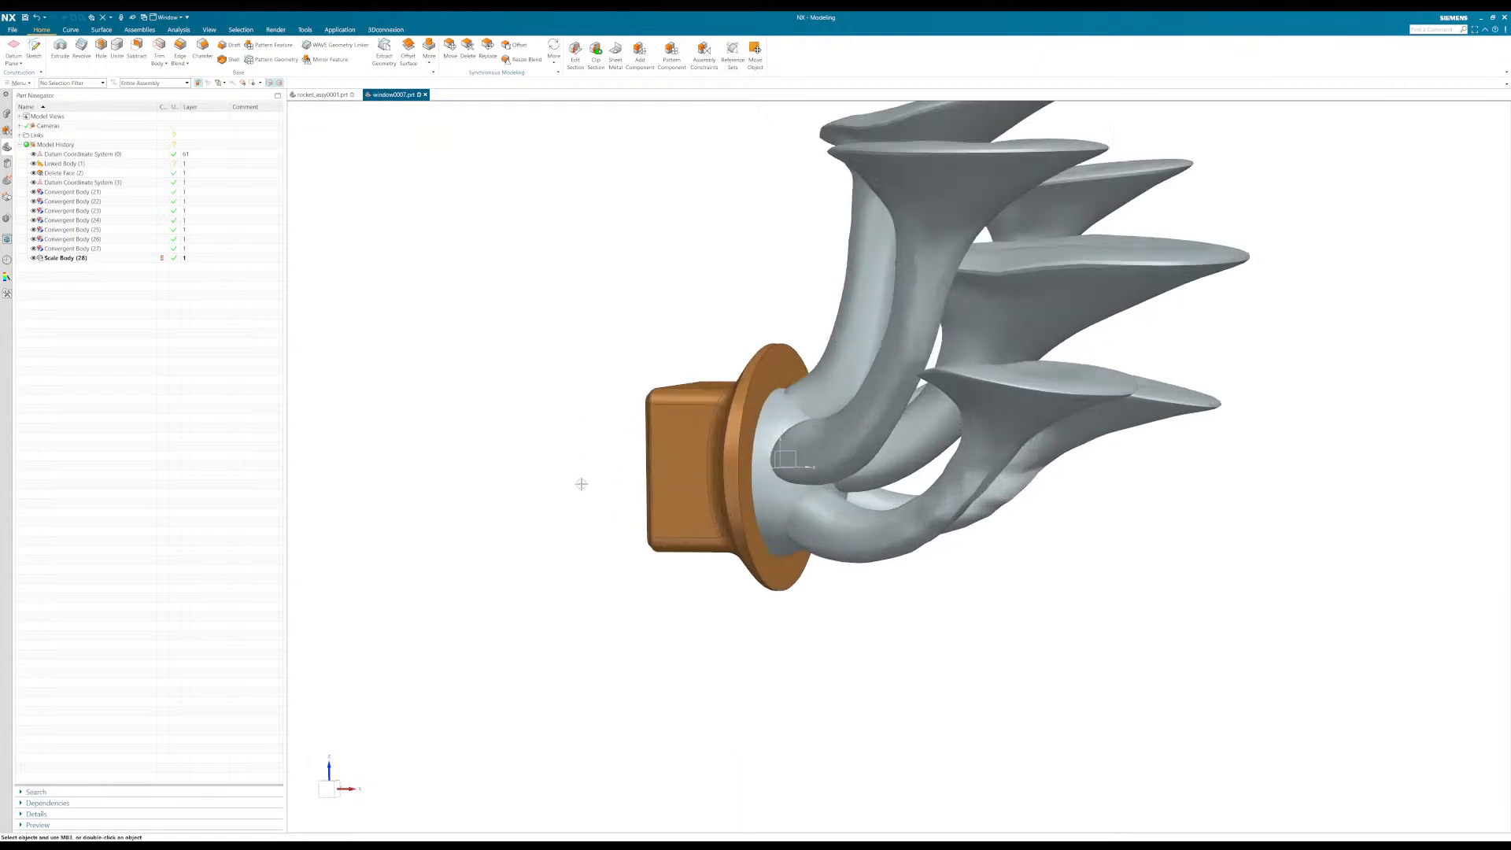
mouse_move(572, 492)
middle_mouse_down()
mouse_move(527, 480)
mouse_move(563, 489)
middle_mouse_up()
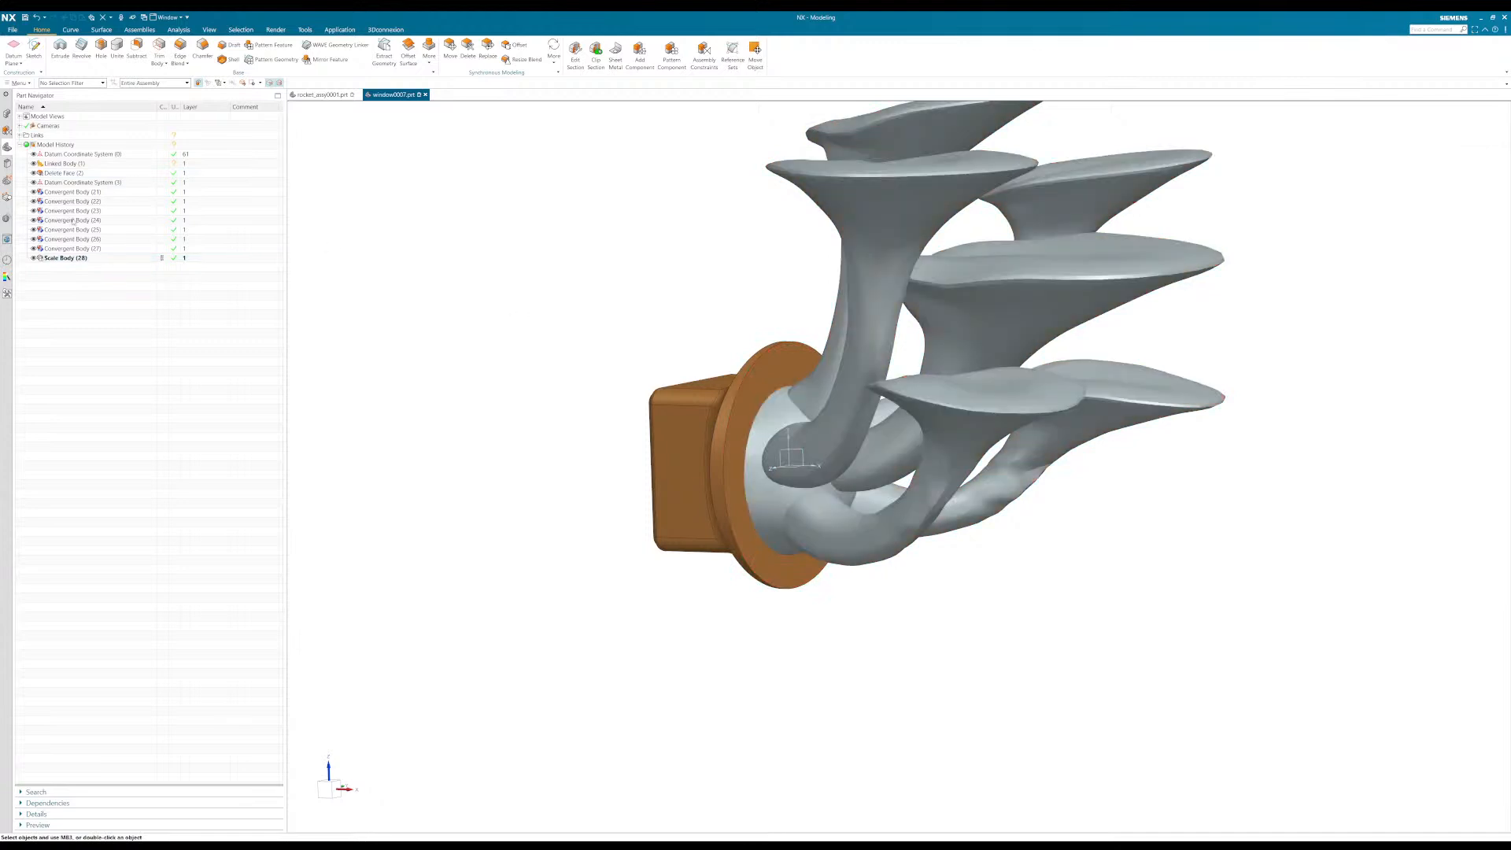
left_click(63, 172)
key("Delete")
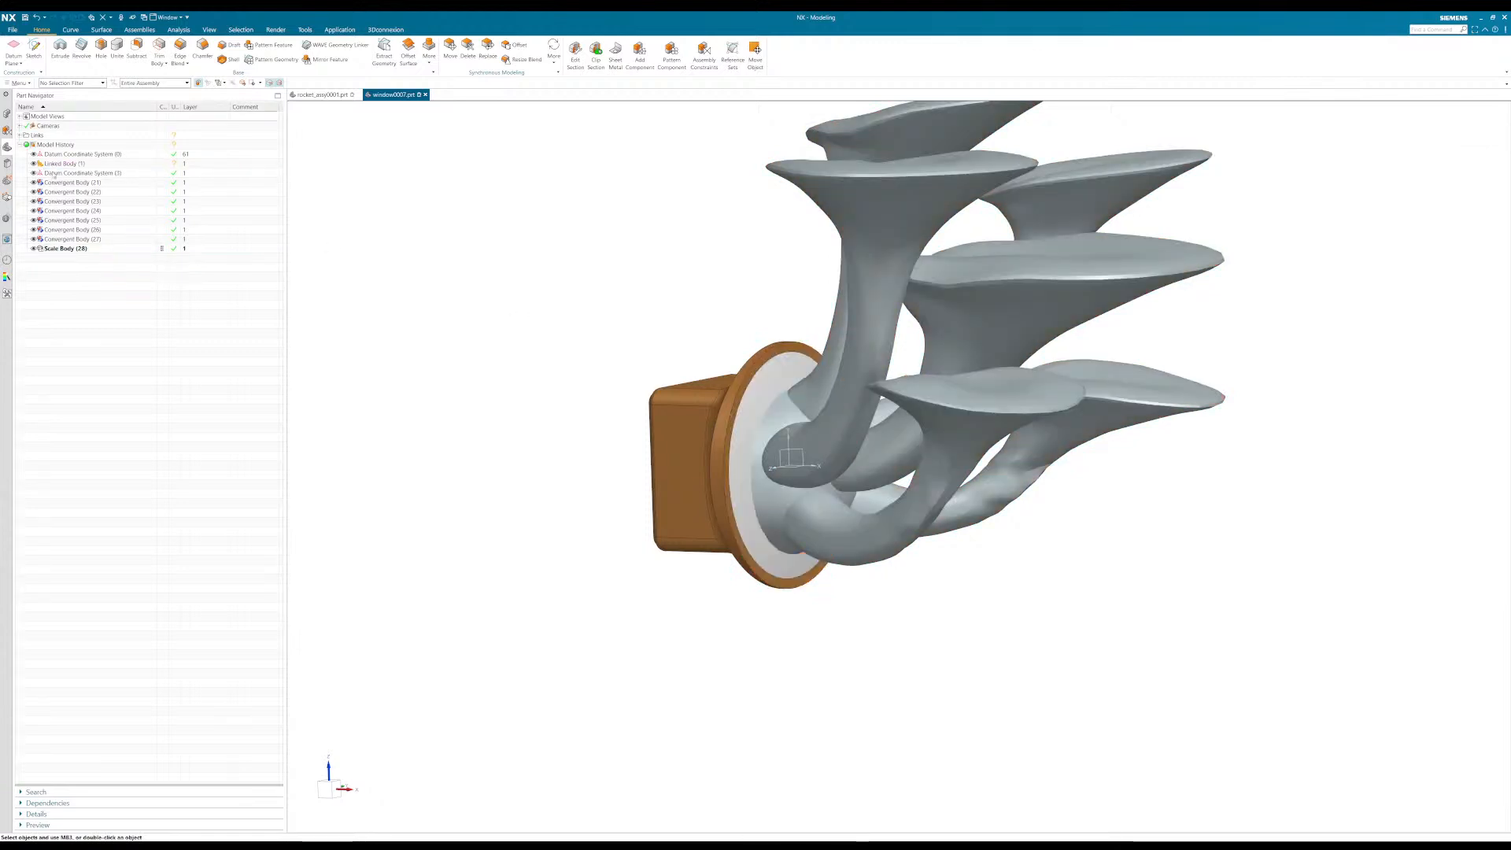
Step: Unite the horns with the central convergent body, using the central body as the target
mouse_move(567, 399)
middle_mouse_down()
mouse_move(587, 402)
mouse_move(558, 409)
middle_mouse_up()
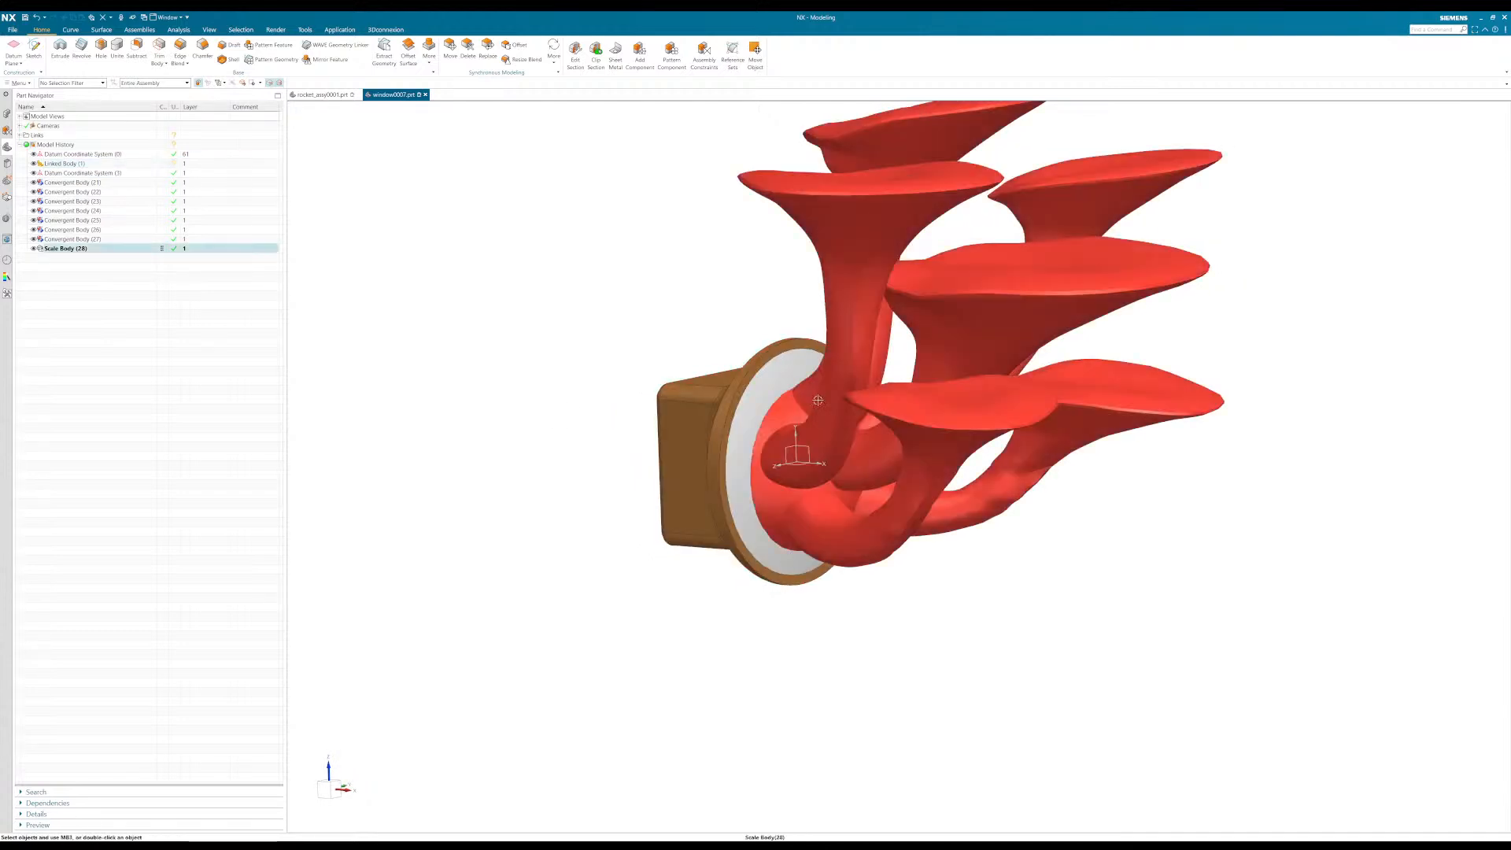
middle_click_drag(540, 378, 543, 375)
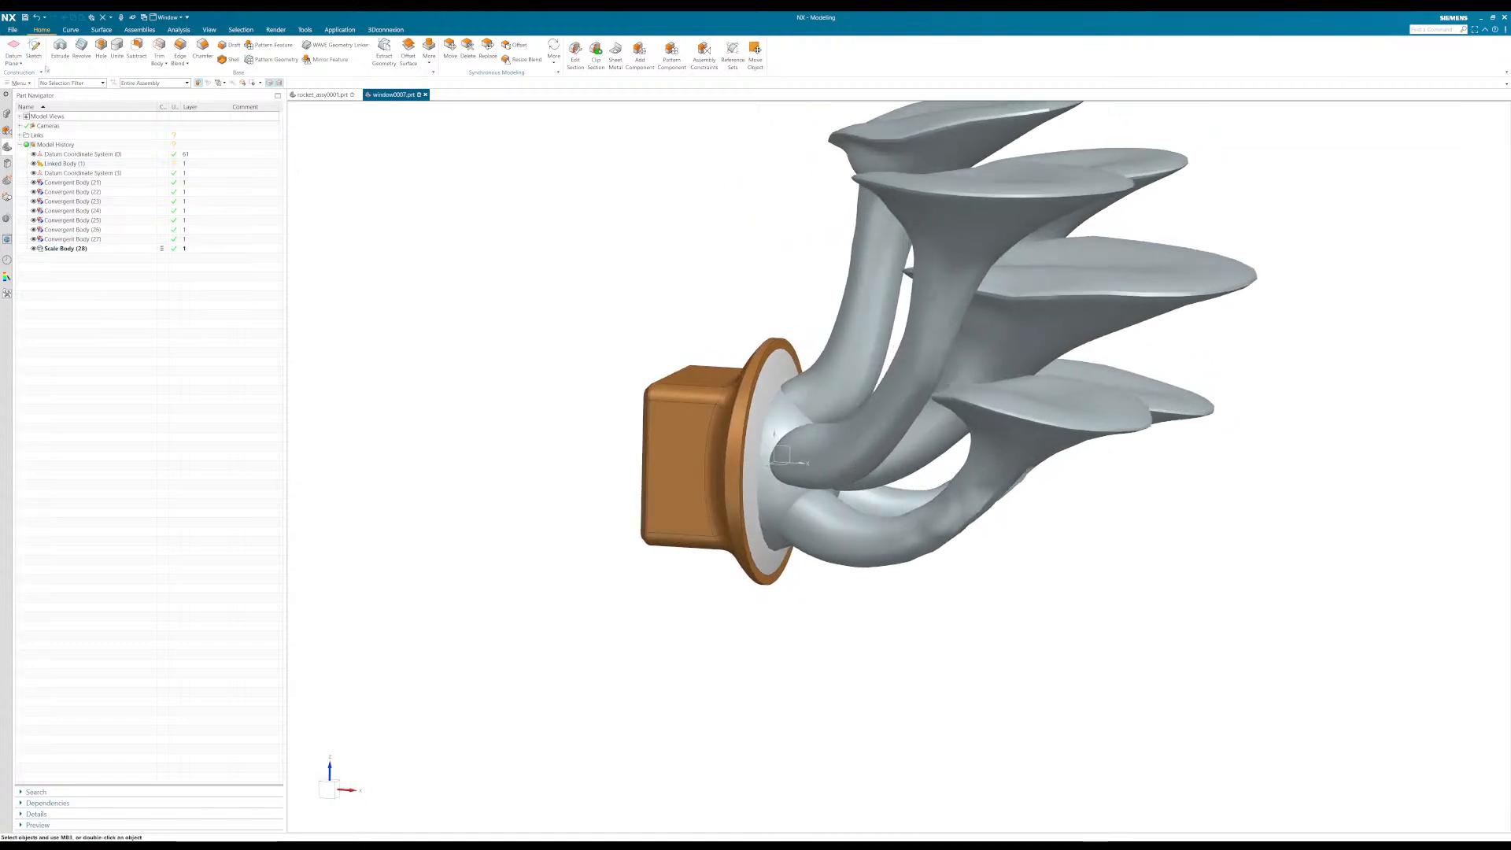
left_click(118, 49)
left_click(782, 505)
scroll(953, 541, "down", 4)
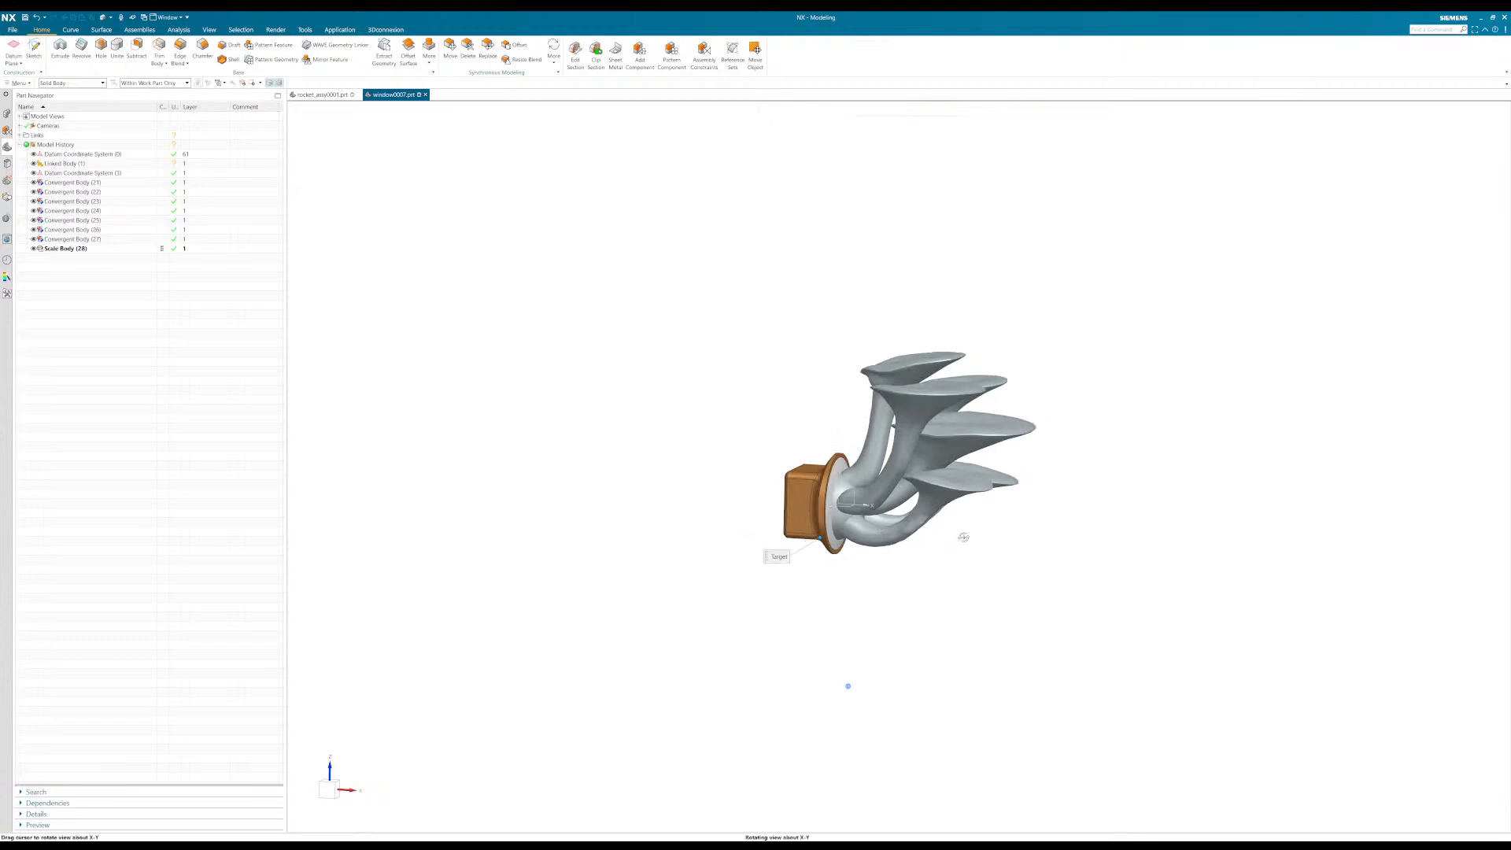
left_click_drag(909, 350, 1088, 595)
left_click_drag(896, 341, 1056, 603)
left_click(992, 381)
left_click(1002, 429)
left_click(978, 480)
left_click(1013, 483)
middle_click_drag(1035, 577, 827, 500)
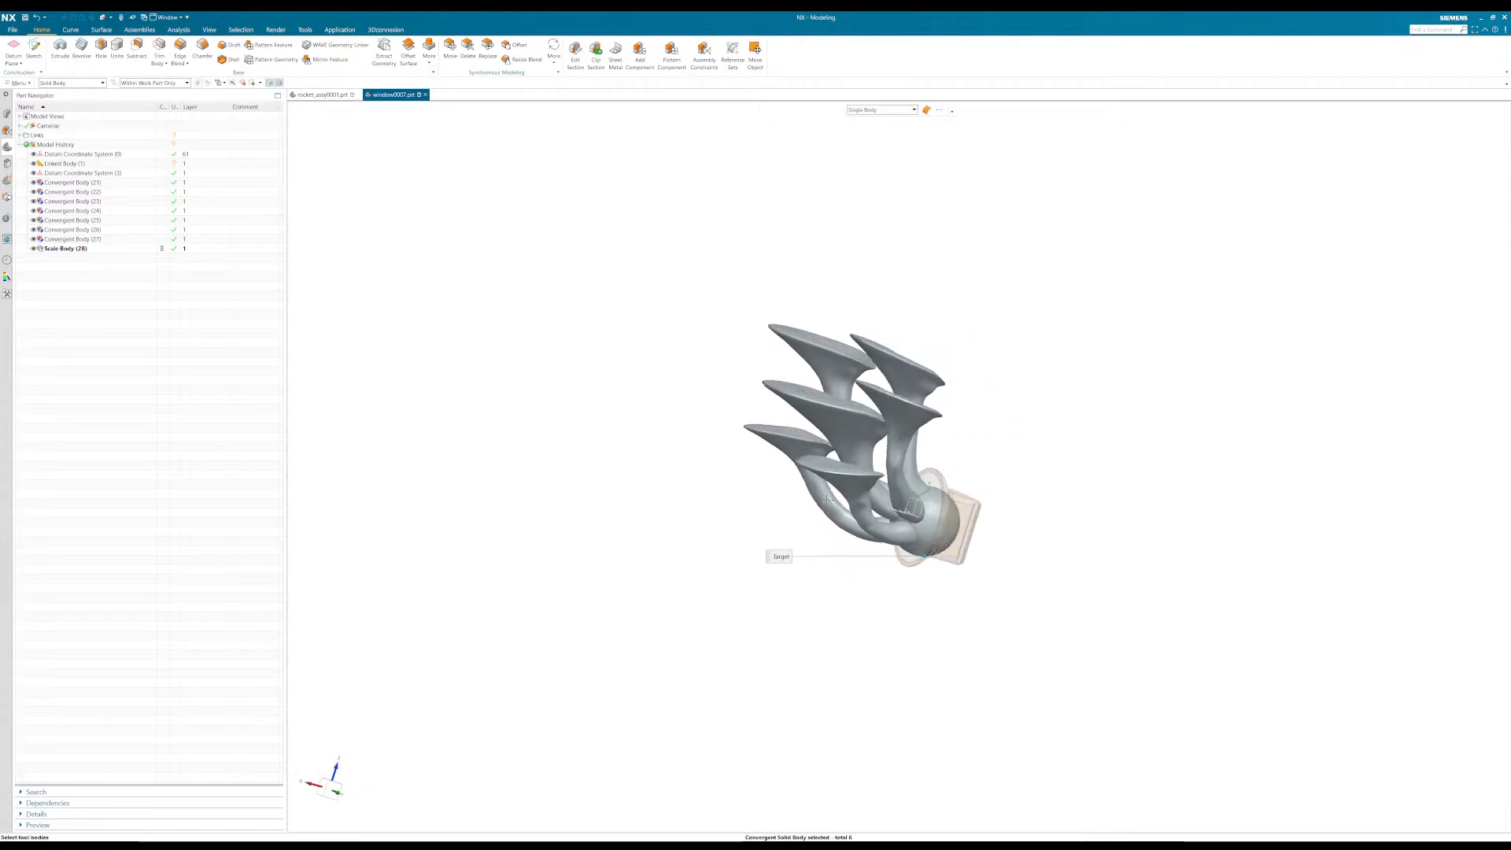
middle_click(303, 297)
Step: Hide the united horn cluster and orient the view straight onto the plug's round face
left_click(893, 422)
left_click(824, 437)
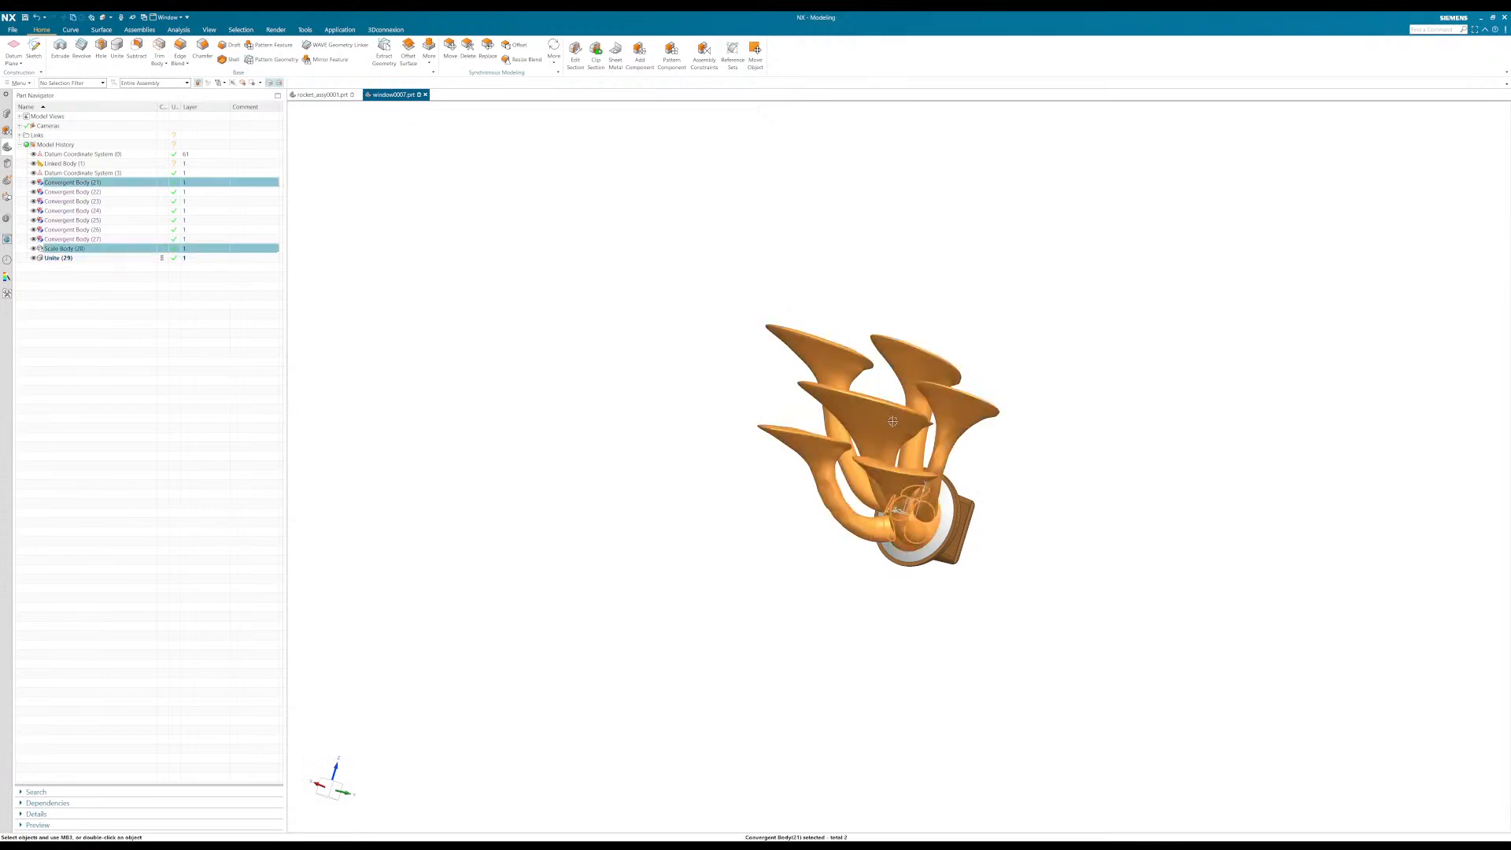
key("ctrl+b")
middle_click_drag(683, 461, 995, 454)
scroll(914, 526, "up", 4)
middle_click_drag(914, 526, 1018, 463)
key("F8")
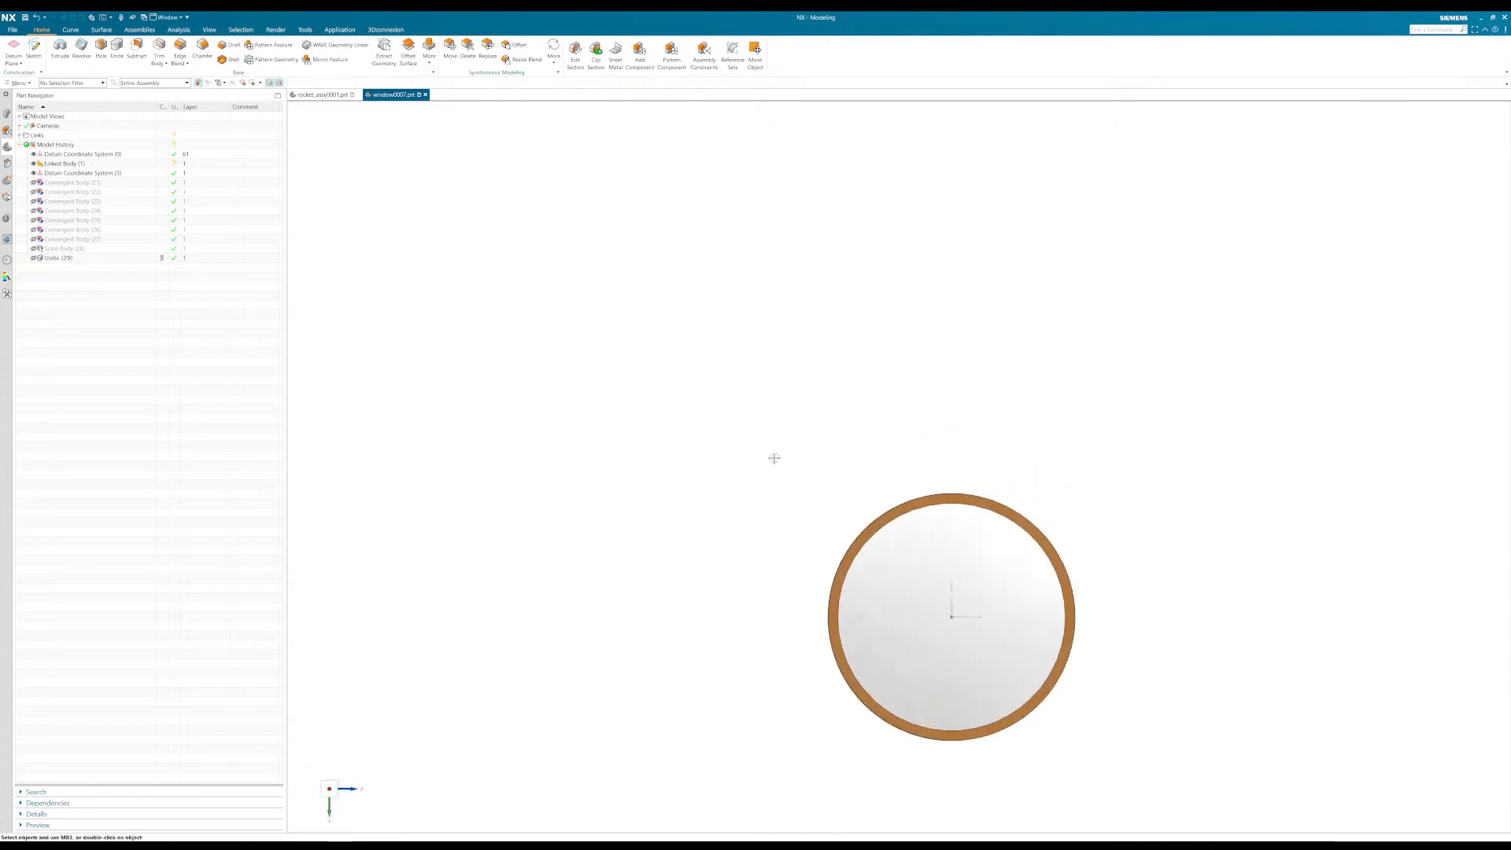
Step: Start a sketch on the YZ datum plane facing the plug's round white face
scroll(775, 455, "down", 2)
scroll(894, 567, "up", 2)
scroll(951, 546, "up", 3)
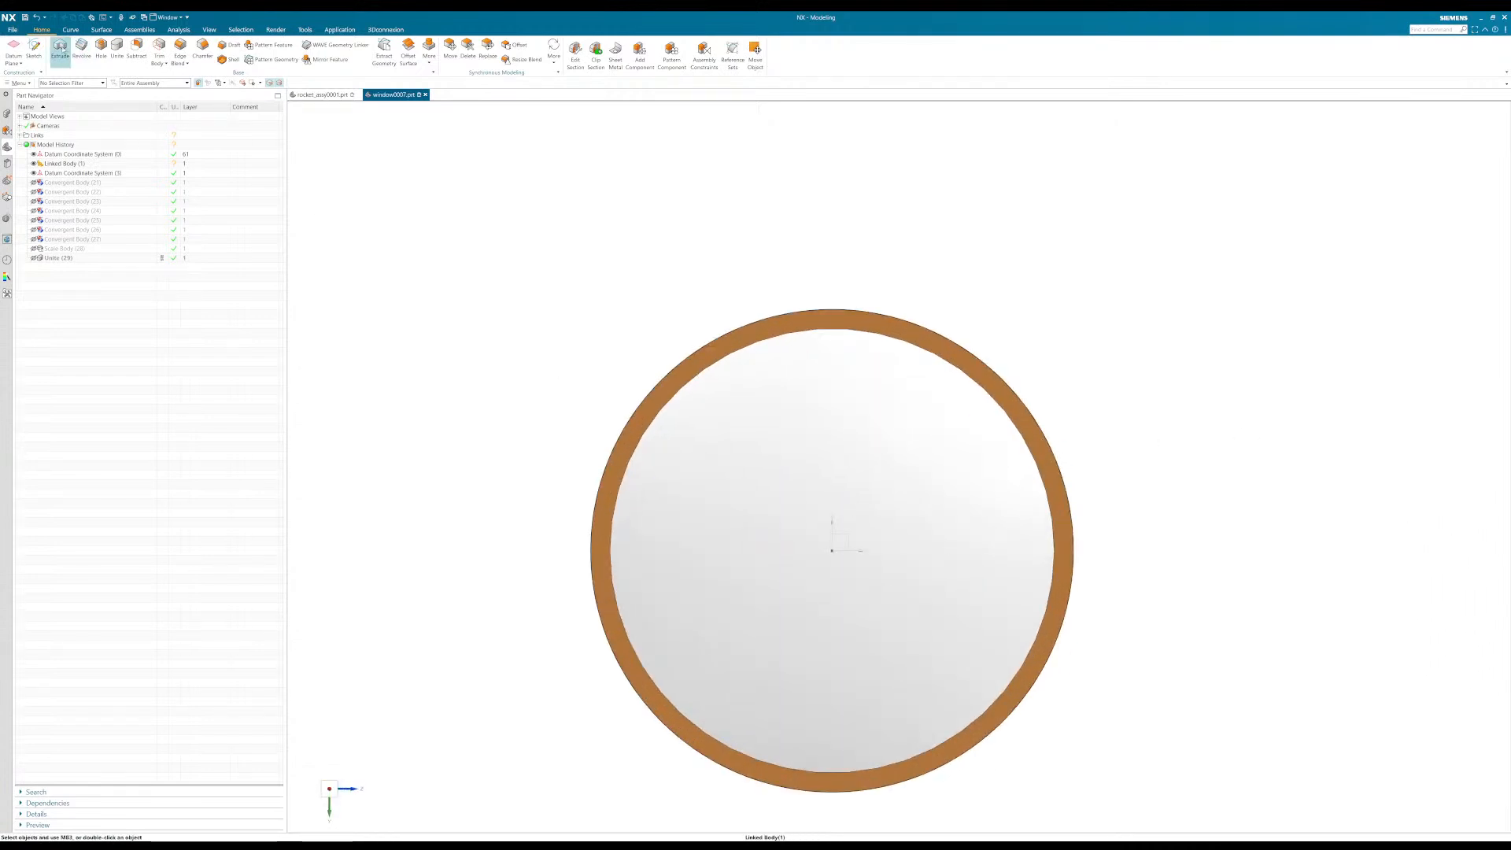
left_click(35, 49)
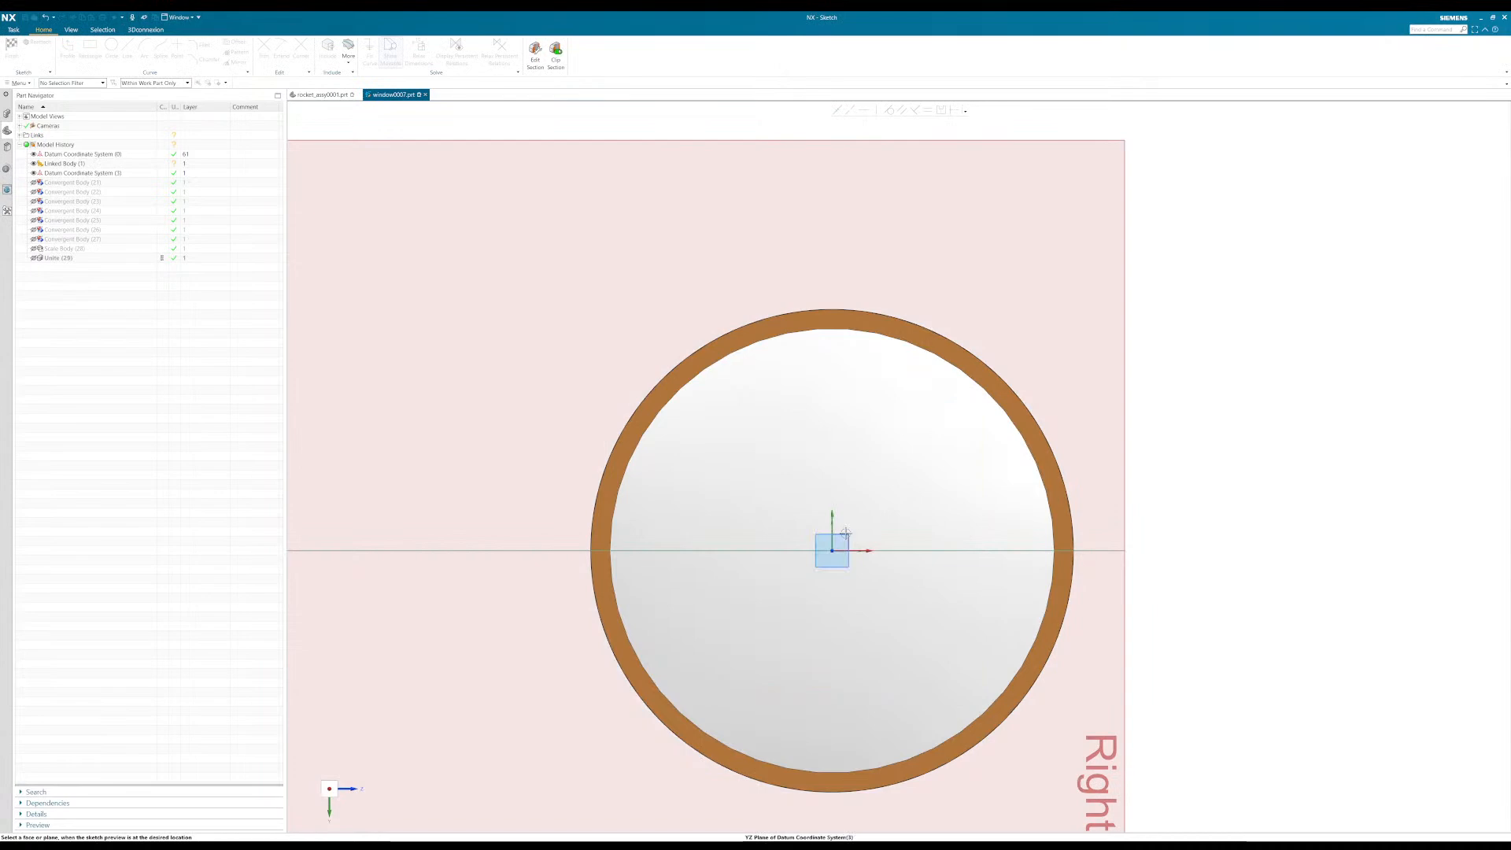
left_click(324, 322)
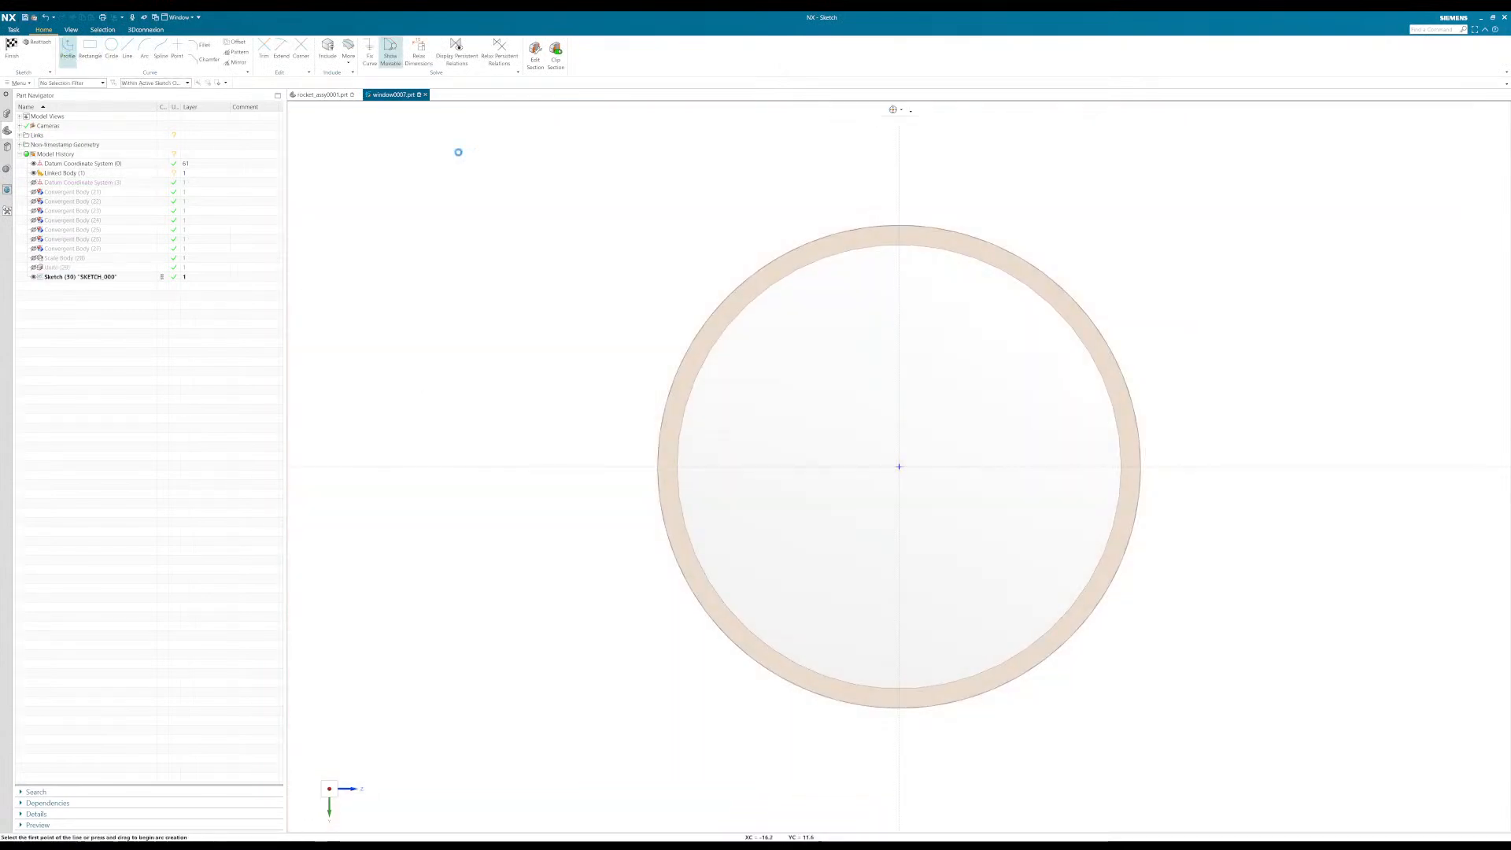
left_click(937, 297)
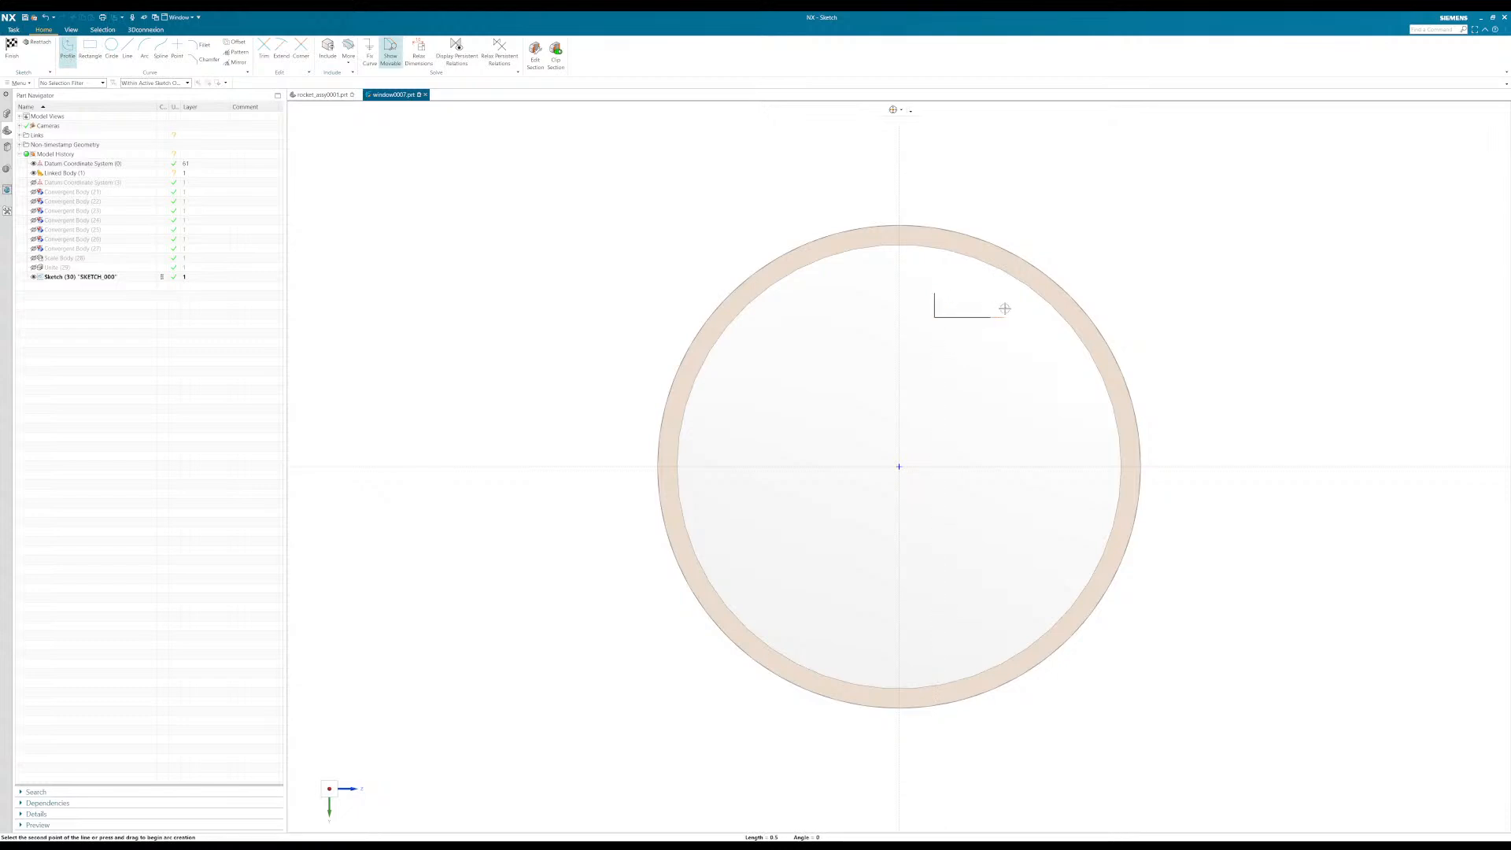
key("ctrl+z")
key("ctrl+z")
Step: Draw a closed, irregular star-shaped line profile just inside the plug's round rim, starting and ending on the vertical axis above the centre
left_click(938, 333)
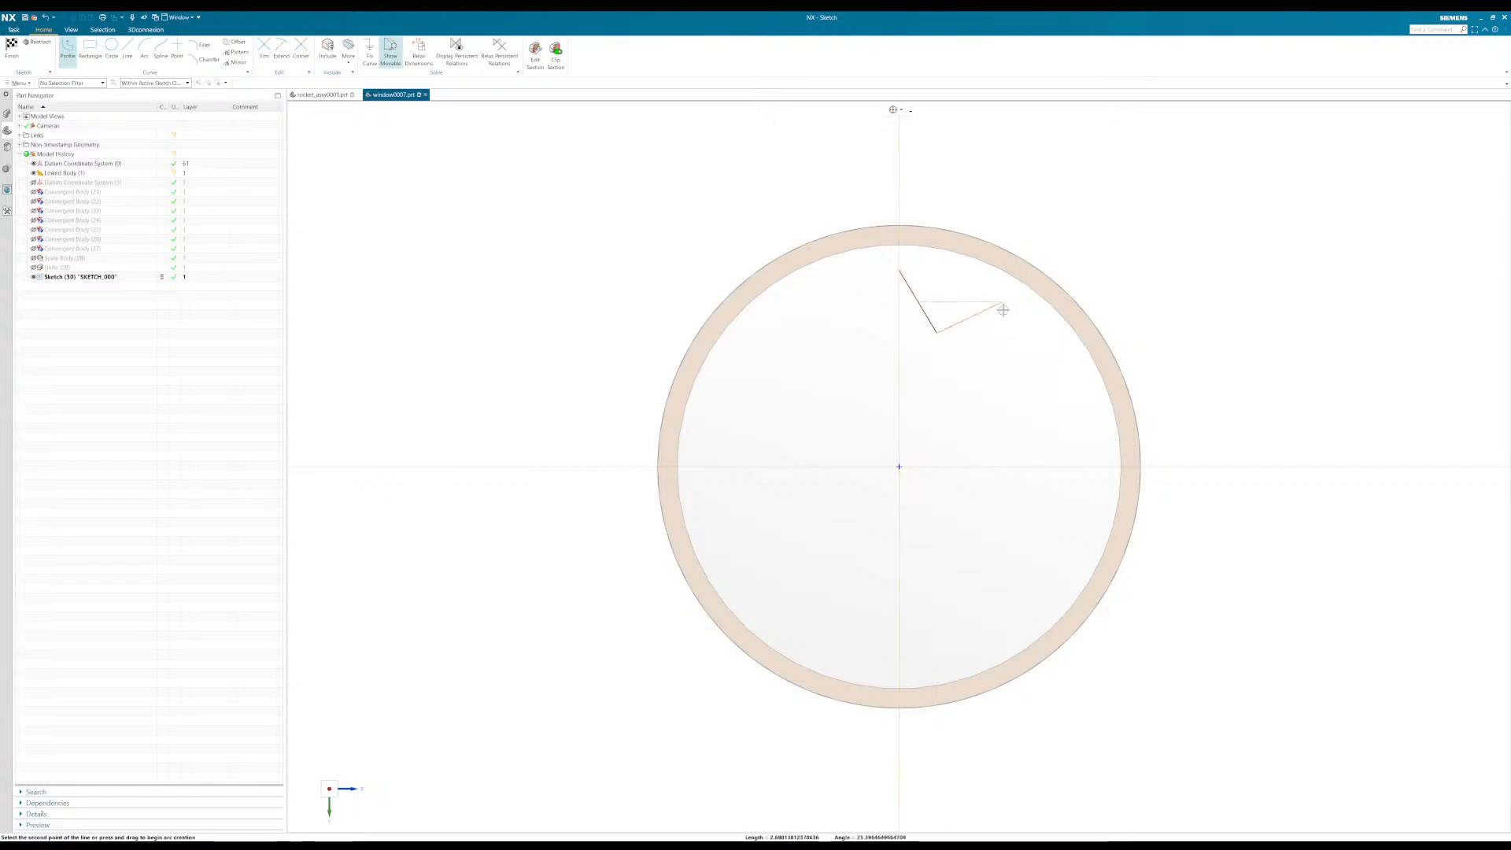
left_click(1011, 305)
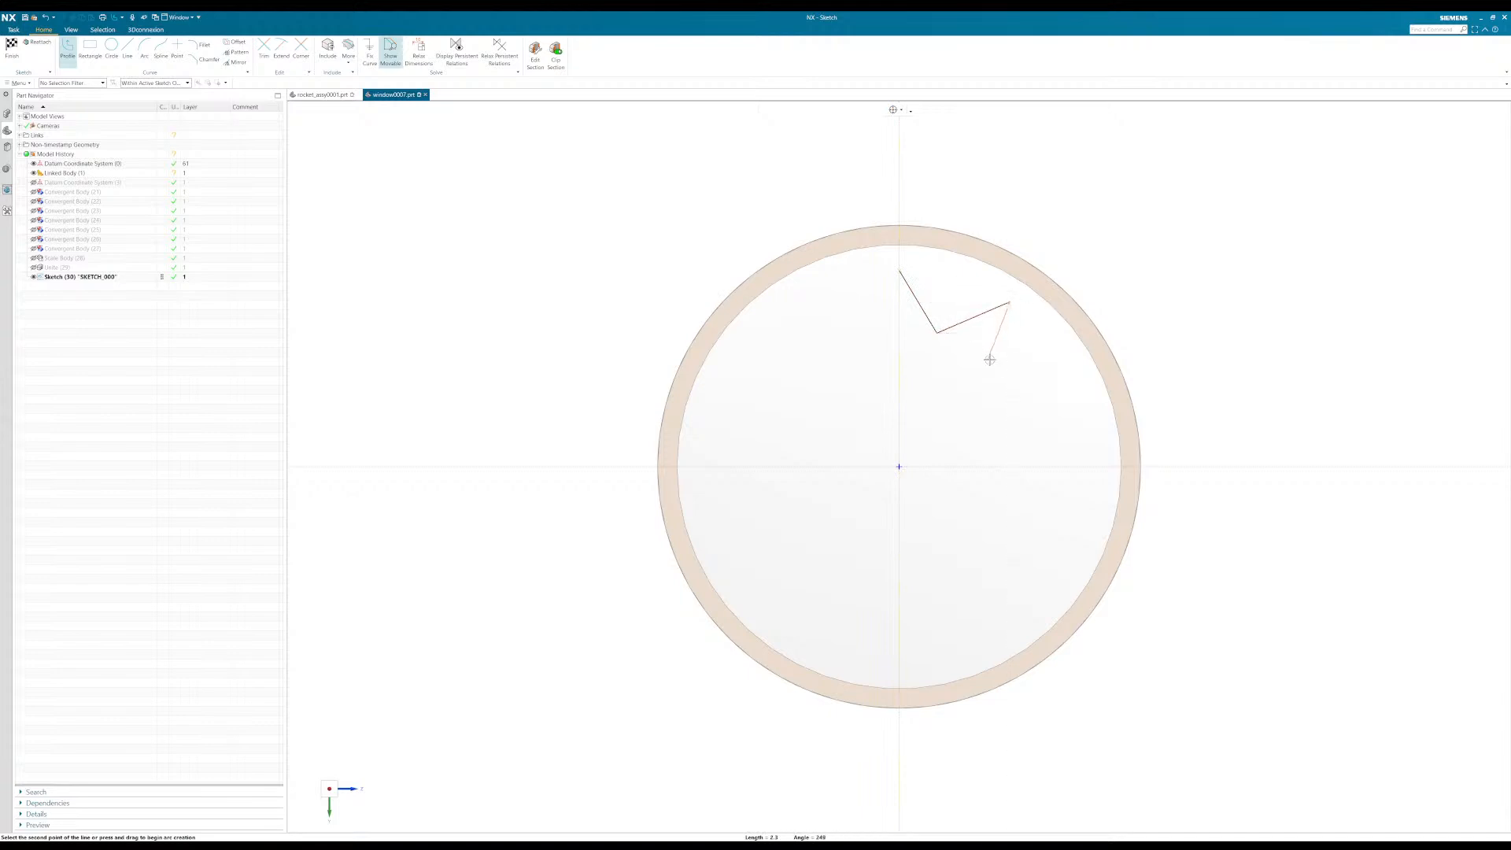
left_click(1068, 367)
left_click(1069, 466)
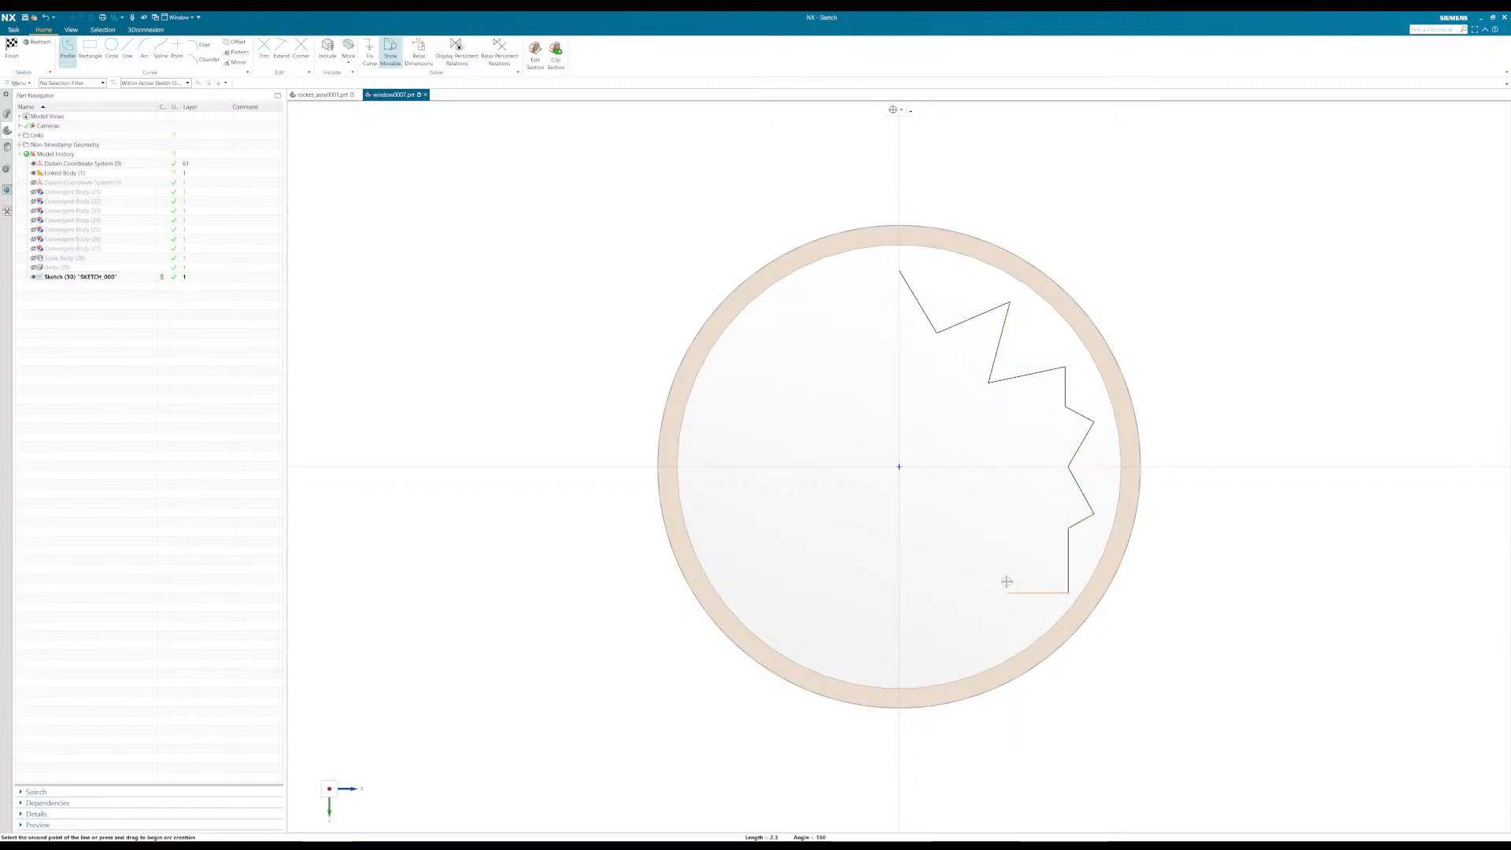
left_click(1038, 627)
left_click(968, 611)
left_click(939, 666)
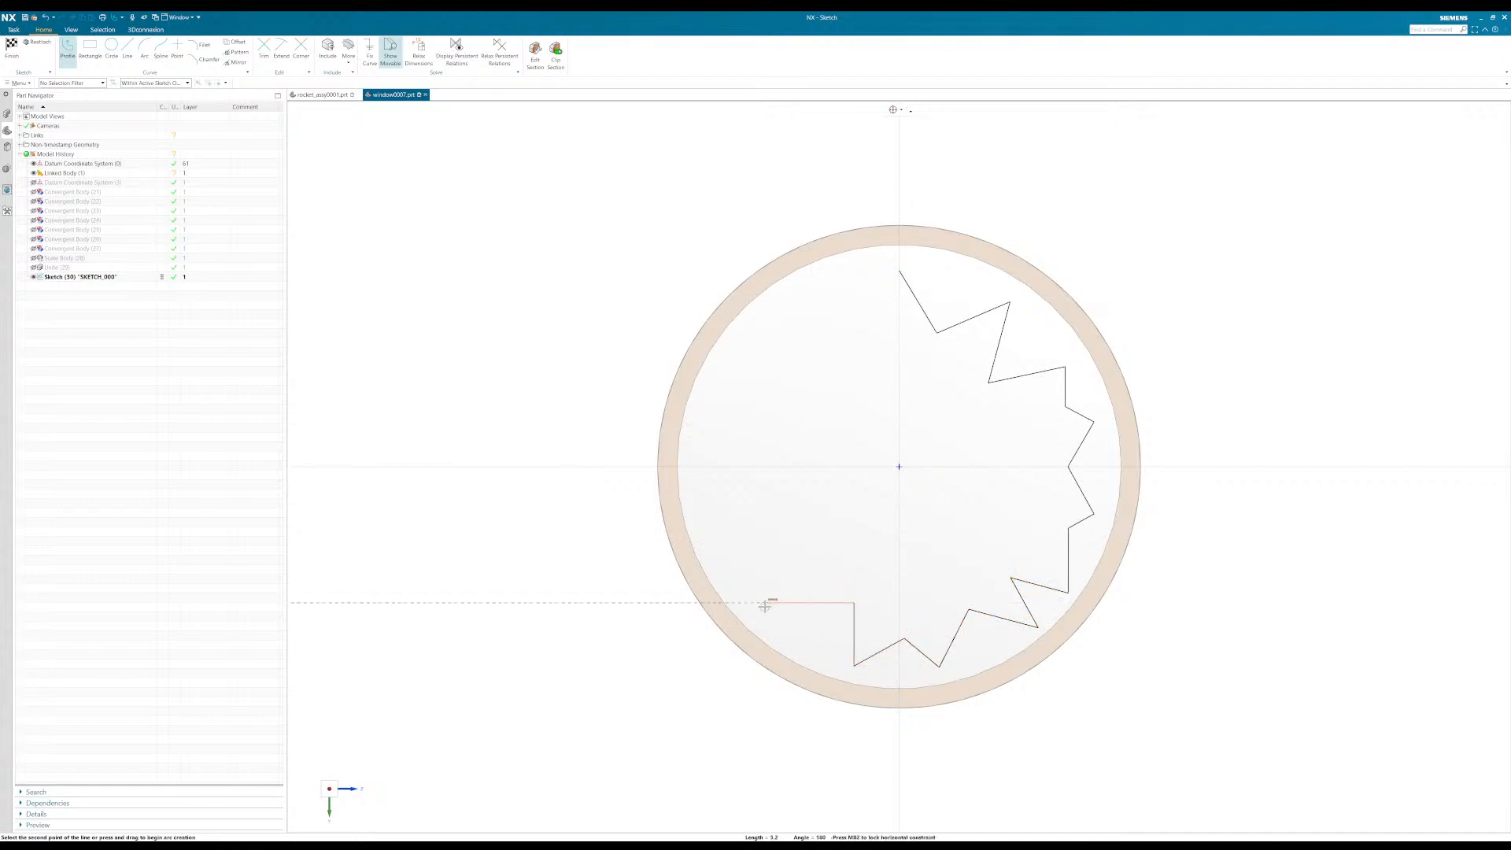
left_click(791, 549)
left_click(751, 486)
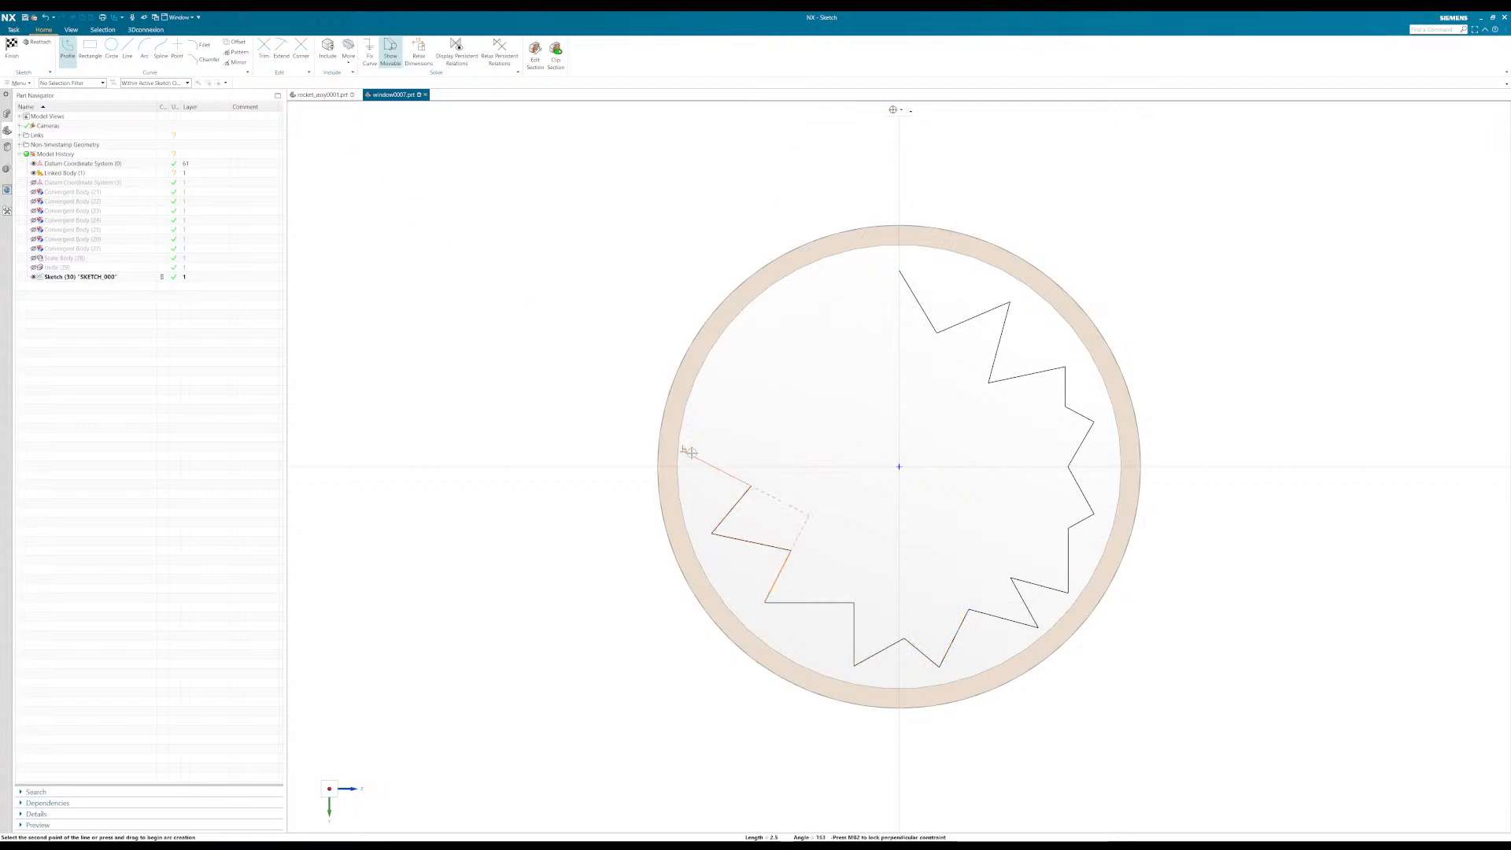
left_click(699, 443)
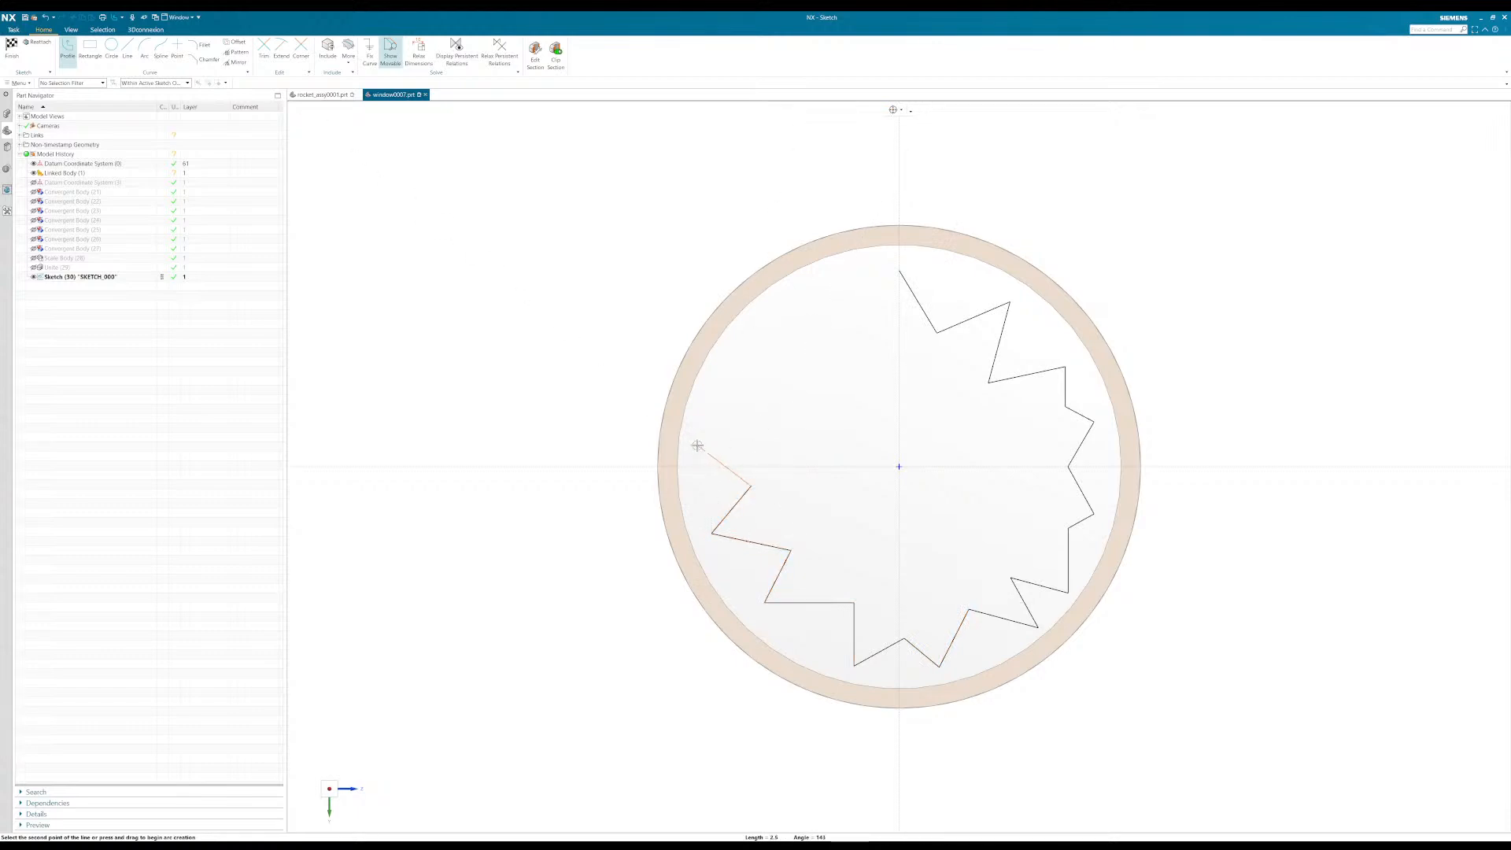
left_click(765, 425)
left_click(745, 349)
left_click(807, 332)
left_click(812, 287)
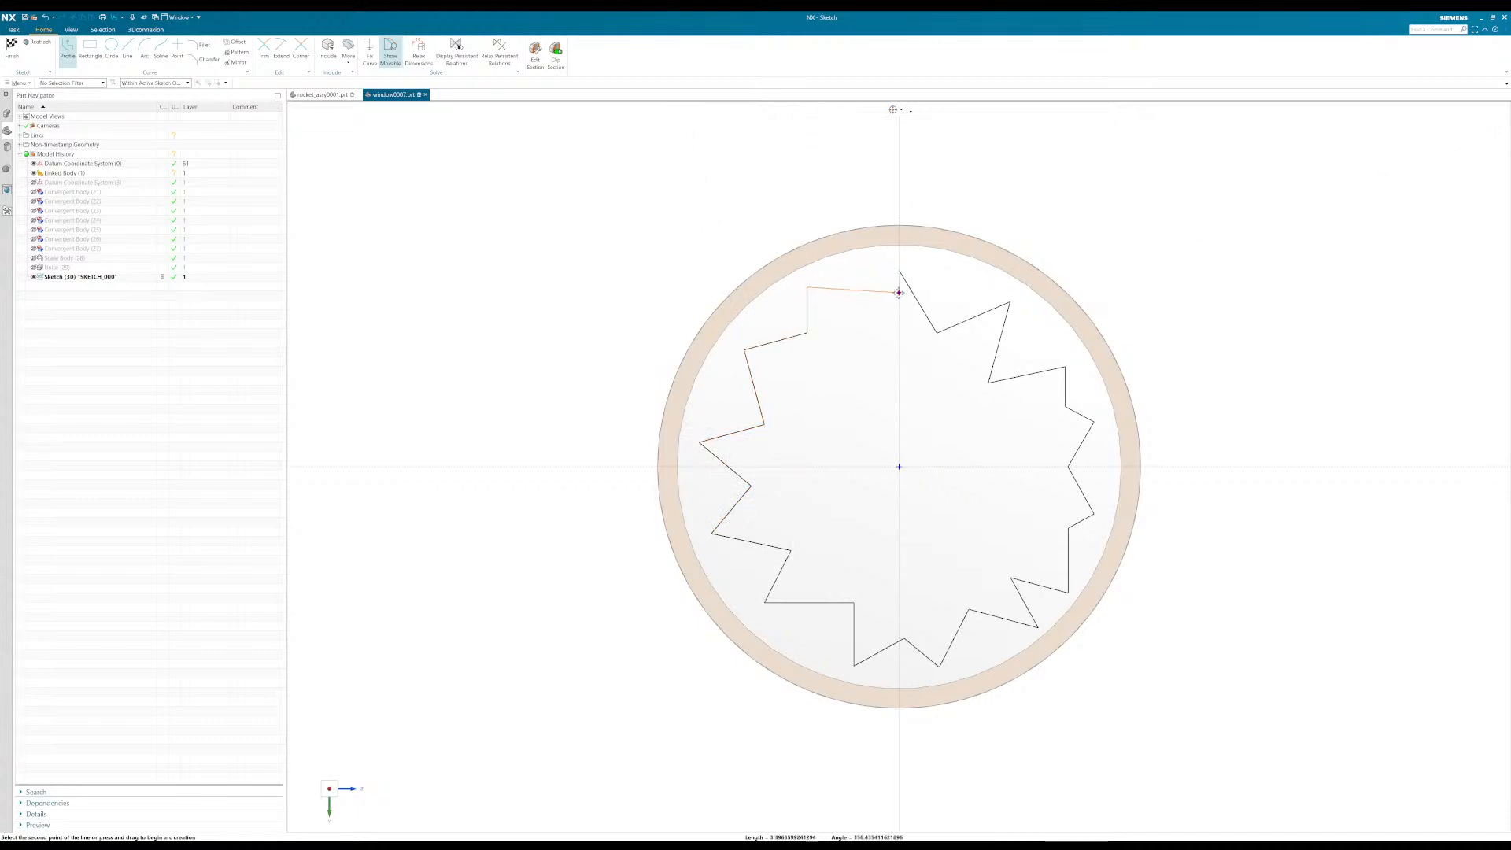
left_click(866, 310)
left_click(900, 271)
key("Escape")
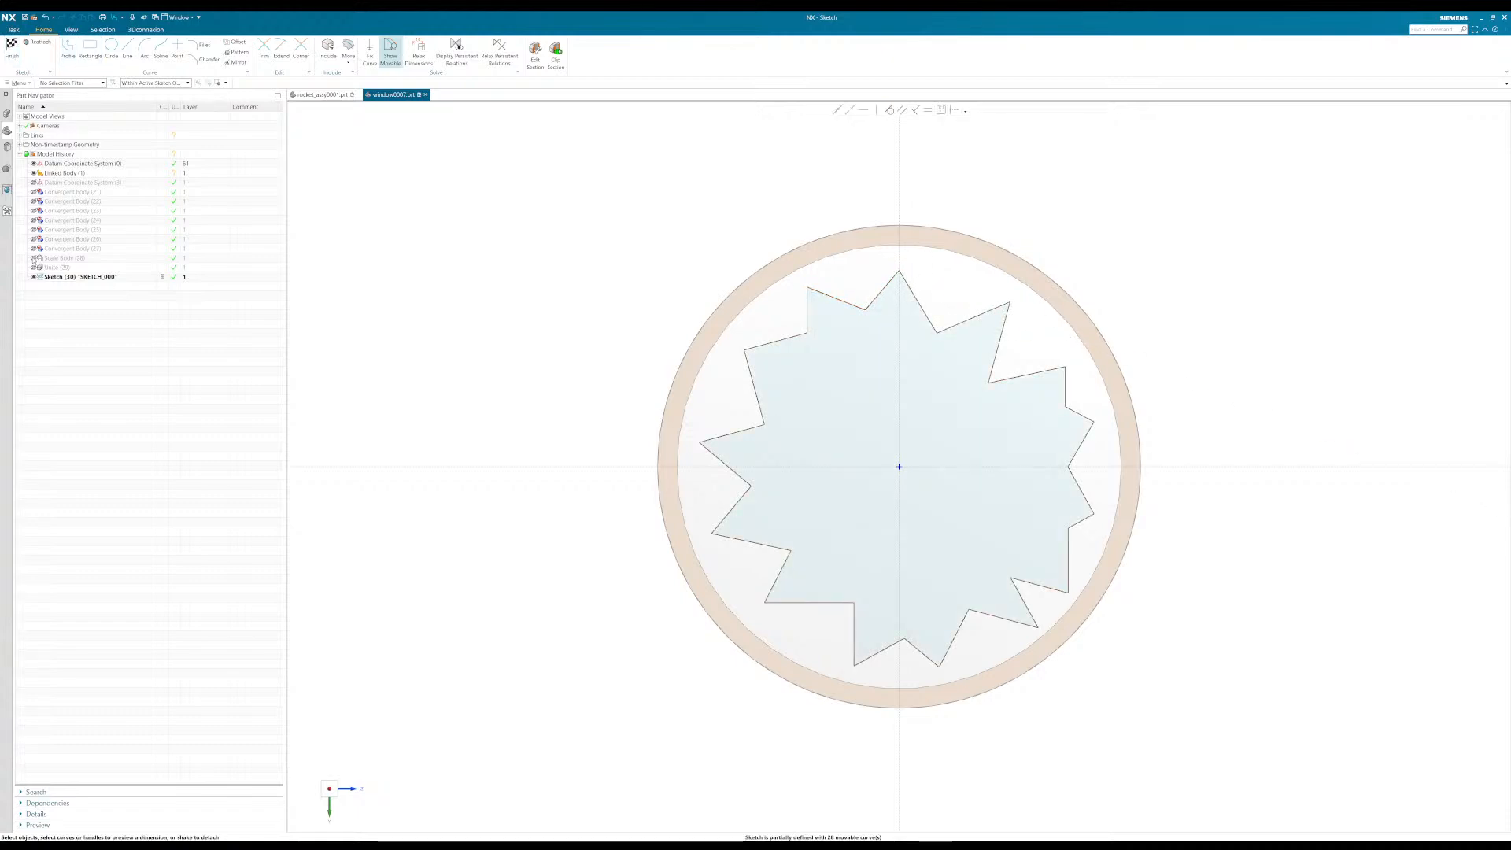
Step: Show the united horn cluster and reshape the jagged profile's nearest notches and points outward around the horn base
left_click(34, 258)
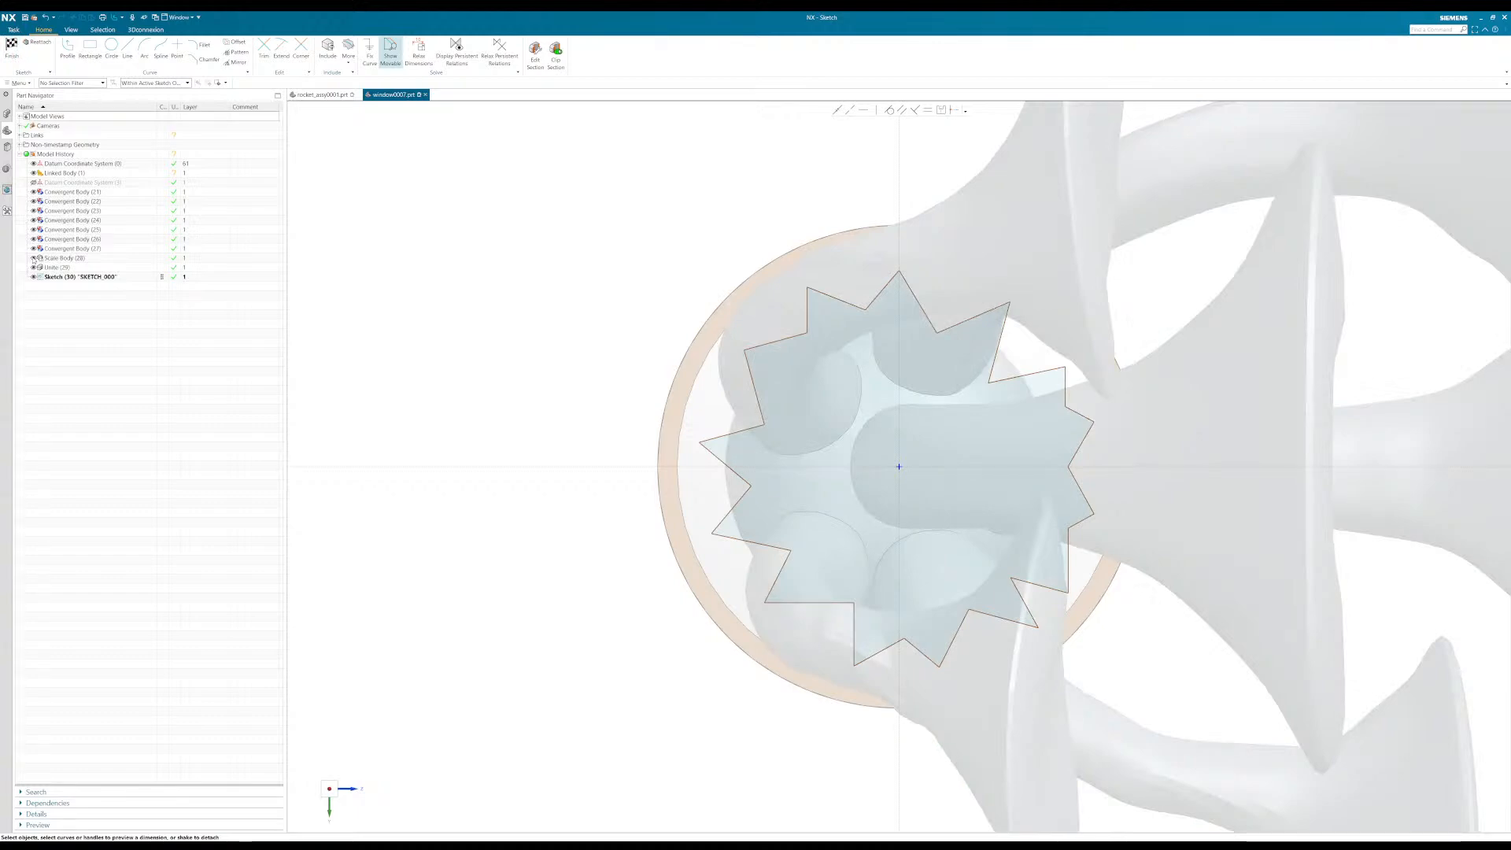
scroll(631, 370, "down", 2)
middle_click_drag(638, 362, 667, 383)
scroll(693, 396, "up", 2)
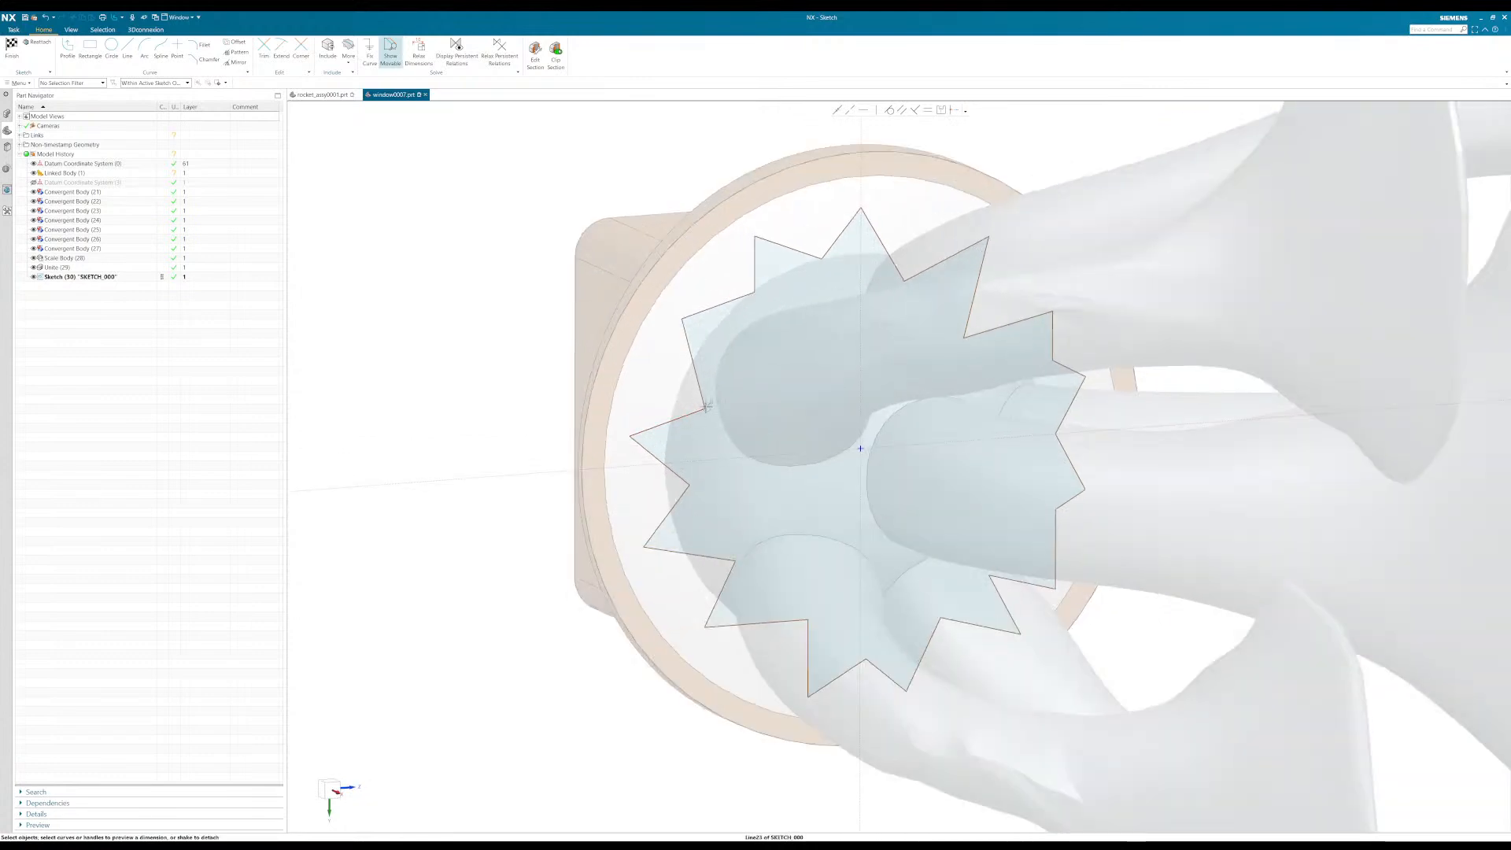
left_click_drag(706, 407, 666, 376)
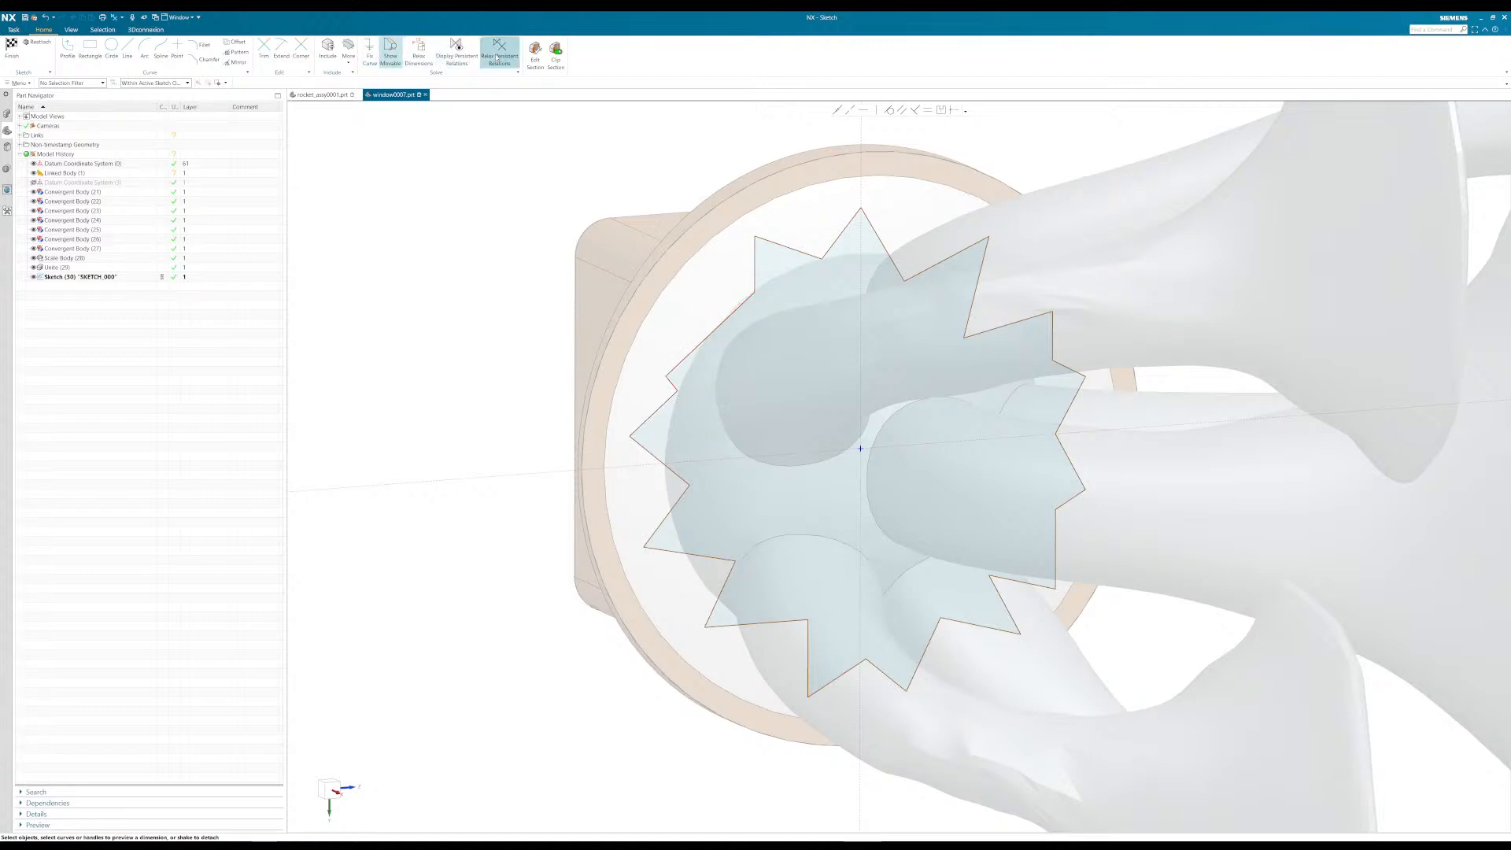
left_click_drag(665, 373, 664, 315)
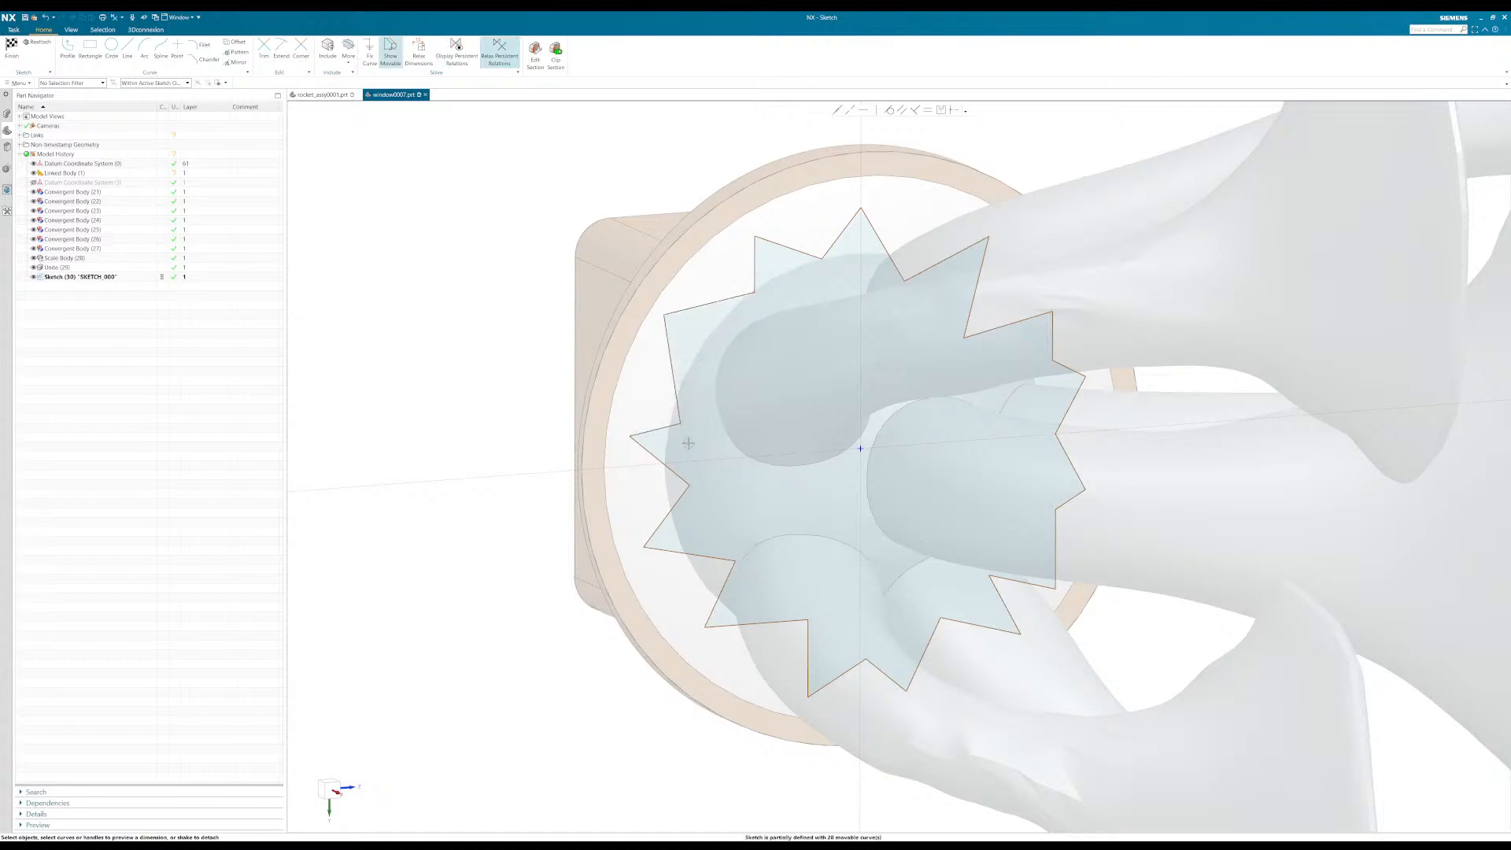
left_click_drag(681, 423, 674, 406)
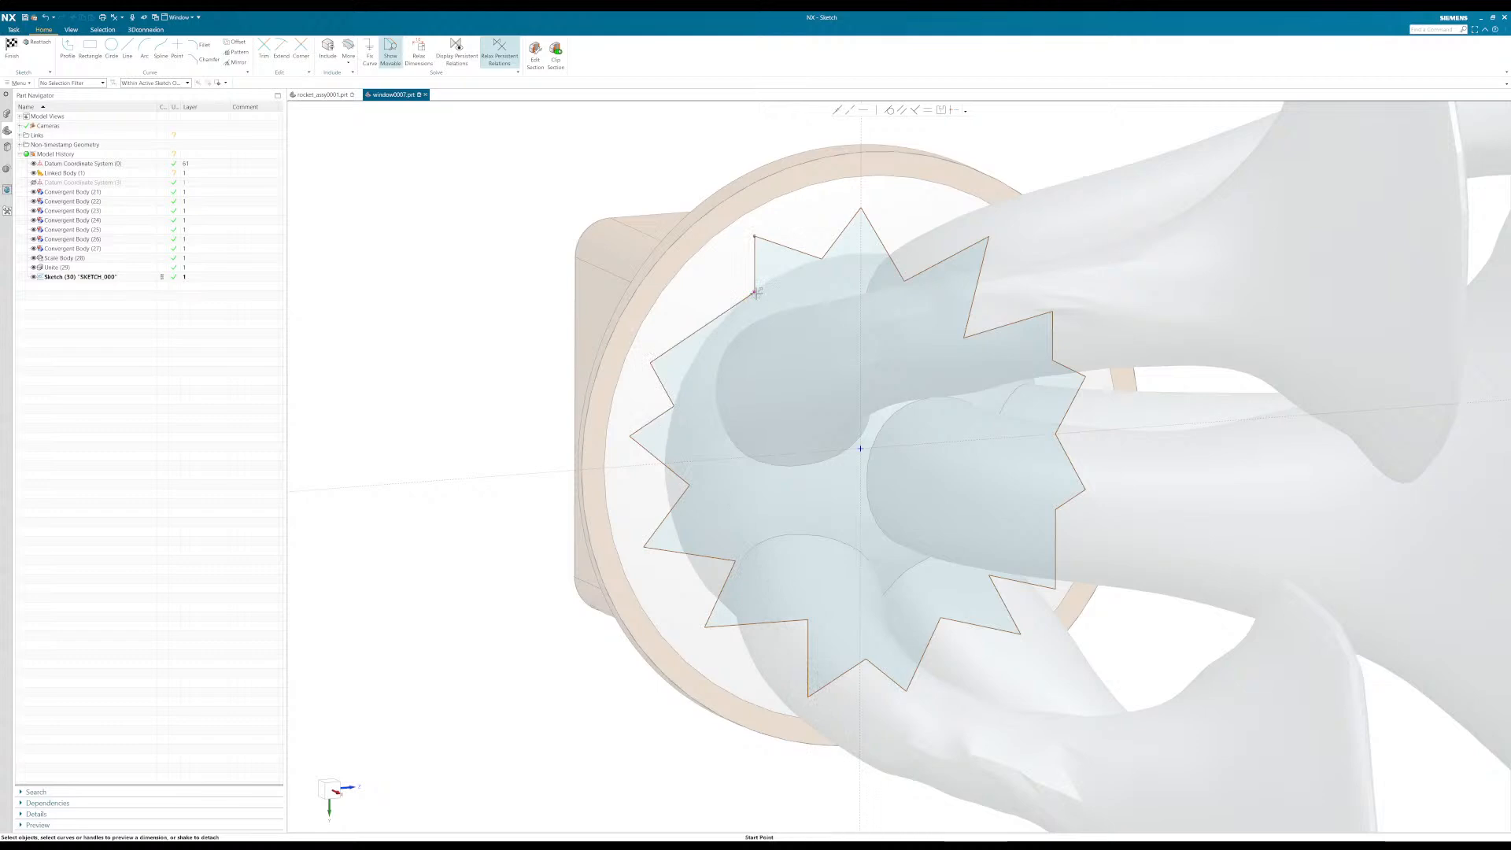
left_click_drag(735, 302, 730, 307)
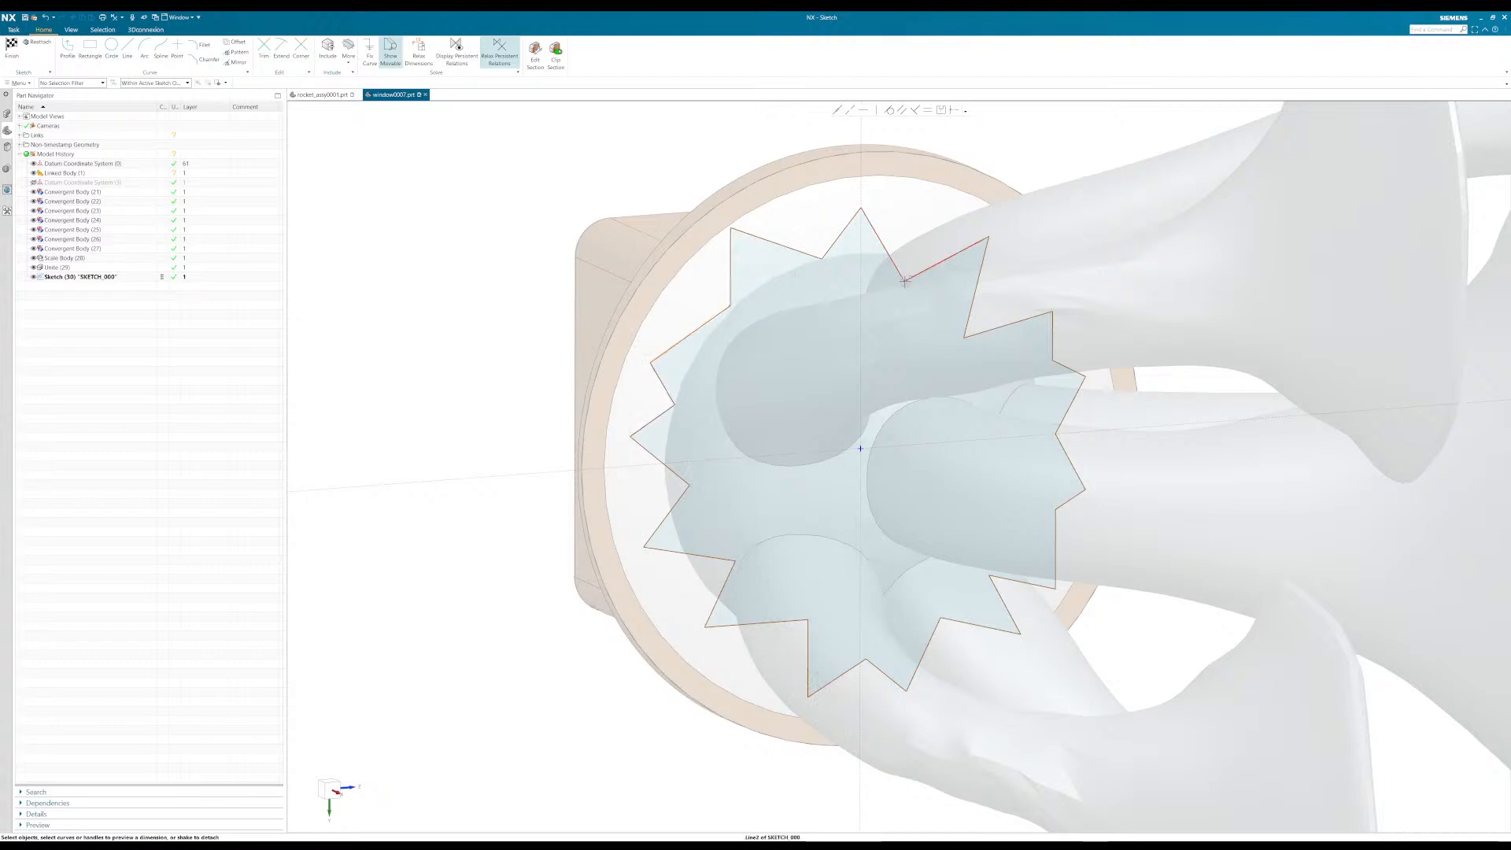
Step: Move further notch vertices of the jagged profile to fit around the edge of the horns' central body
mouse_move(906, 279)
middle_mouse_down()
mouse_move(834, 288)
mouse_move(1026, 216)
middle_mouse_up()
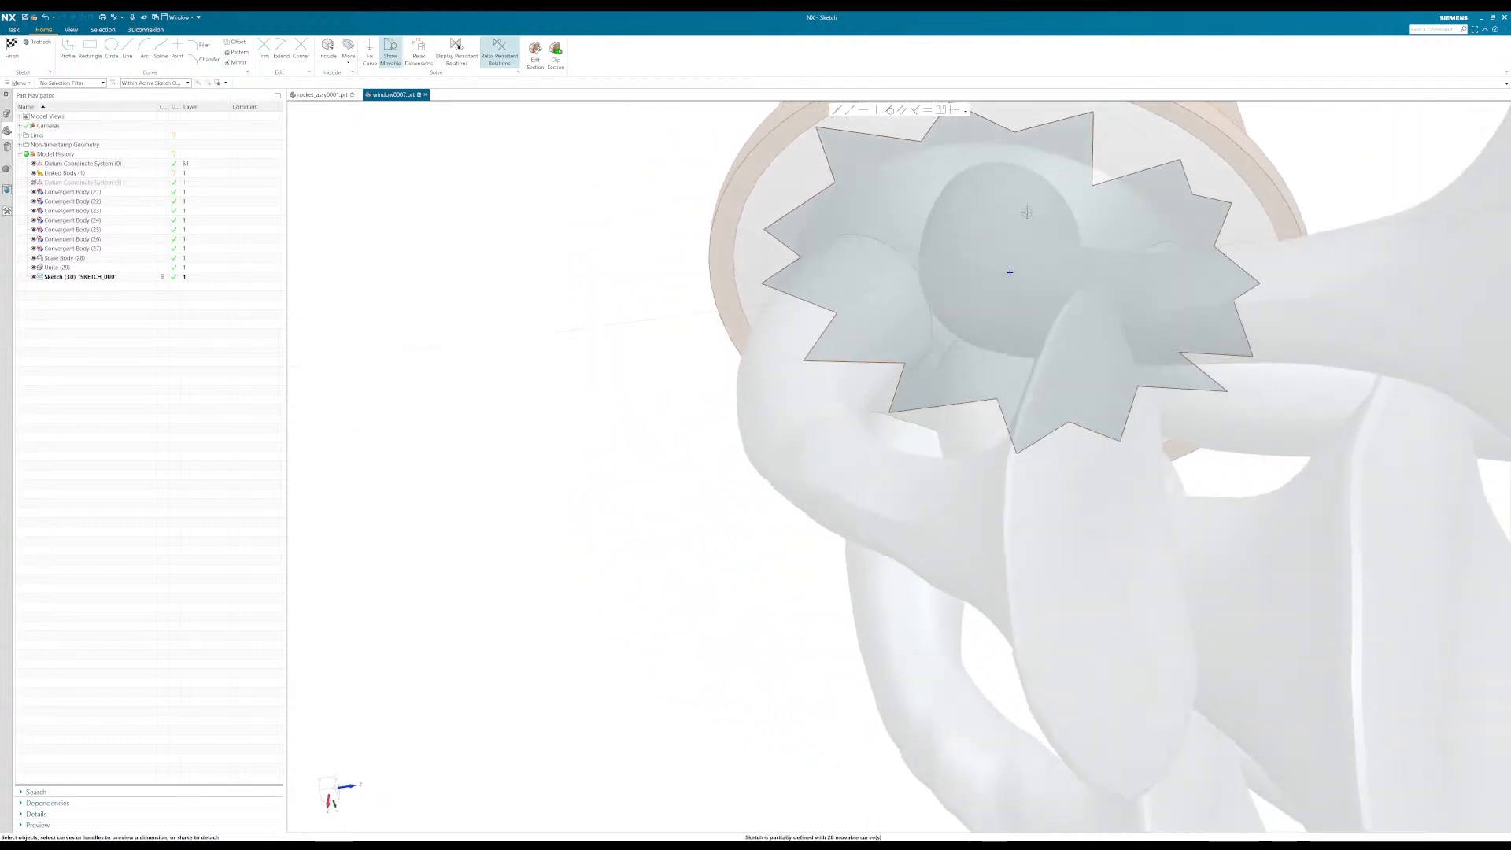
left_click_drag(1092, 185, 1102, 173)
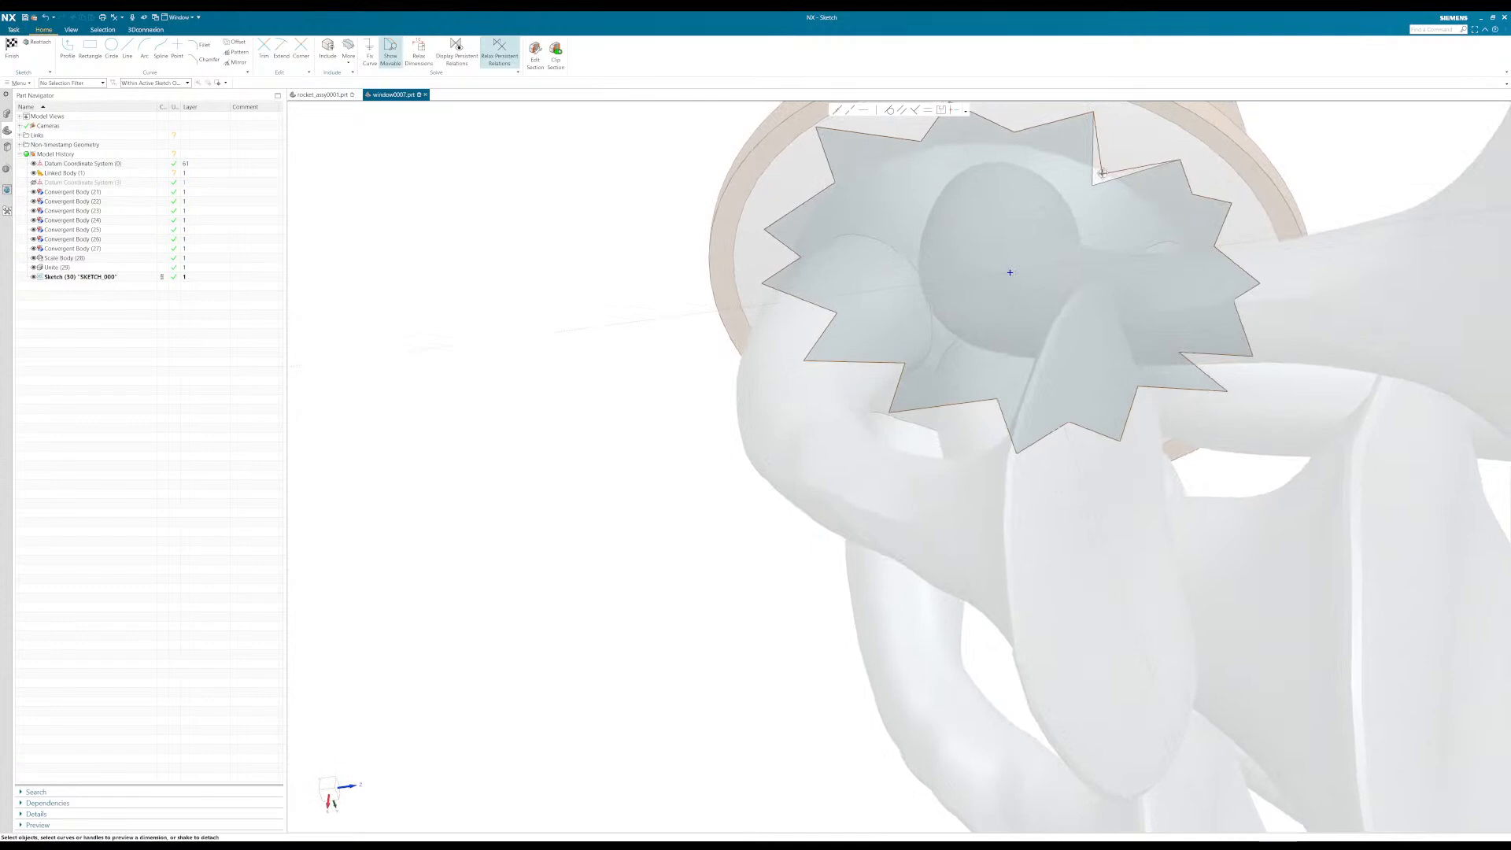
mouse_move(1103, 171)
middle_mouse_down()
mouse_move(948, 226)
mouse_move(908, 211)
middle_mouse_up()
scroll(1322, 555, "up", 3)
middle_click_drag(1154, 619, 1195, 610)
left_click_drag(1202, 615, 1175, 630)
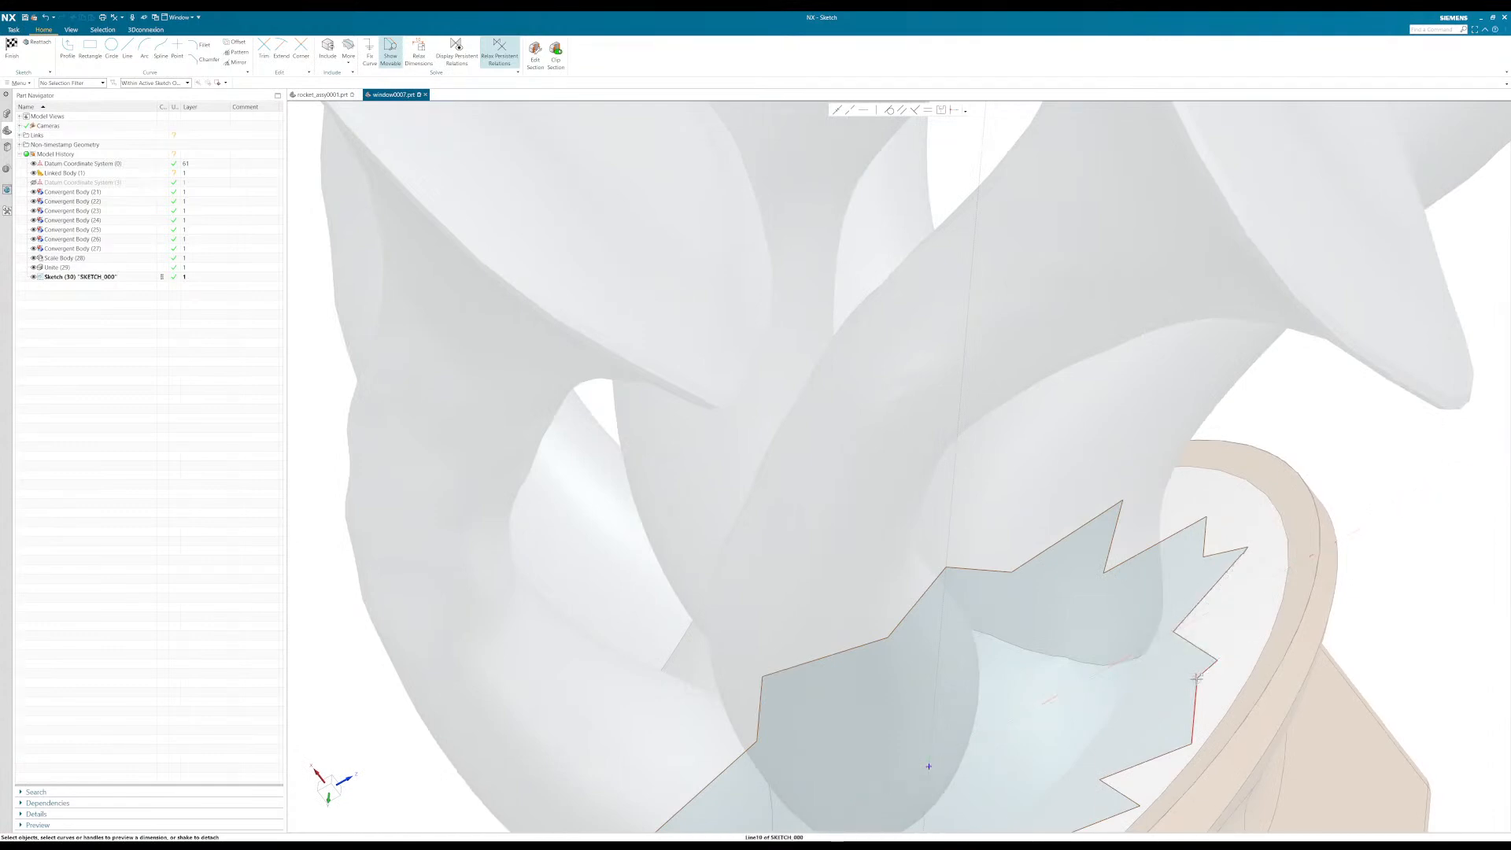
left_click_drag(1172, 687, 1155, 689)
Step: Pull the profile points and notches on the open side of the horns outward, beyond the edge of the central body
scroll(1027, 556, "down", 3)
middle_click_drag(1041, 749, 1082, 742)
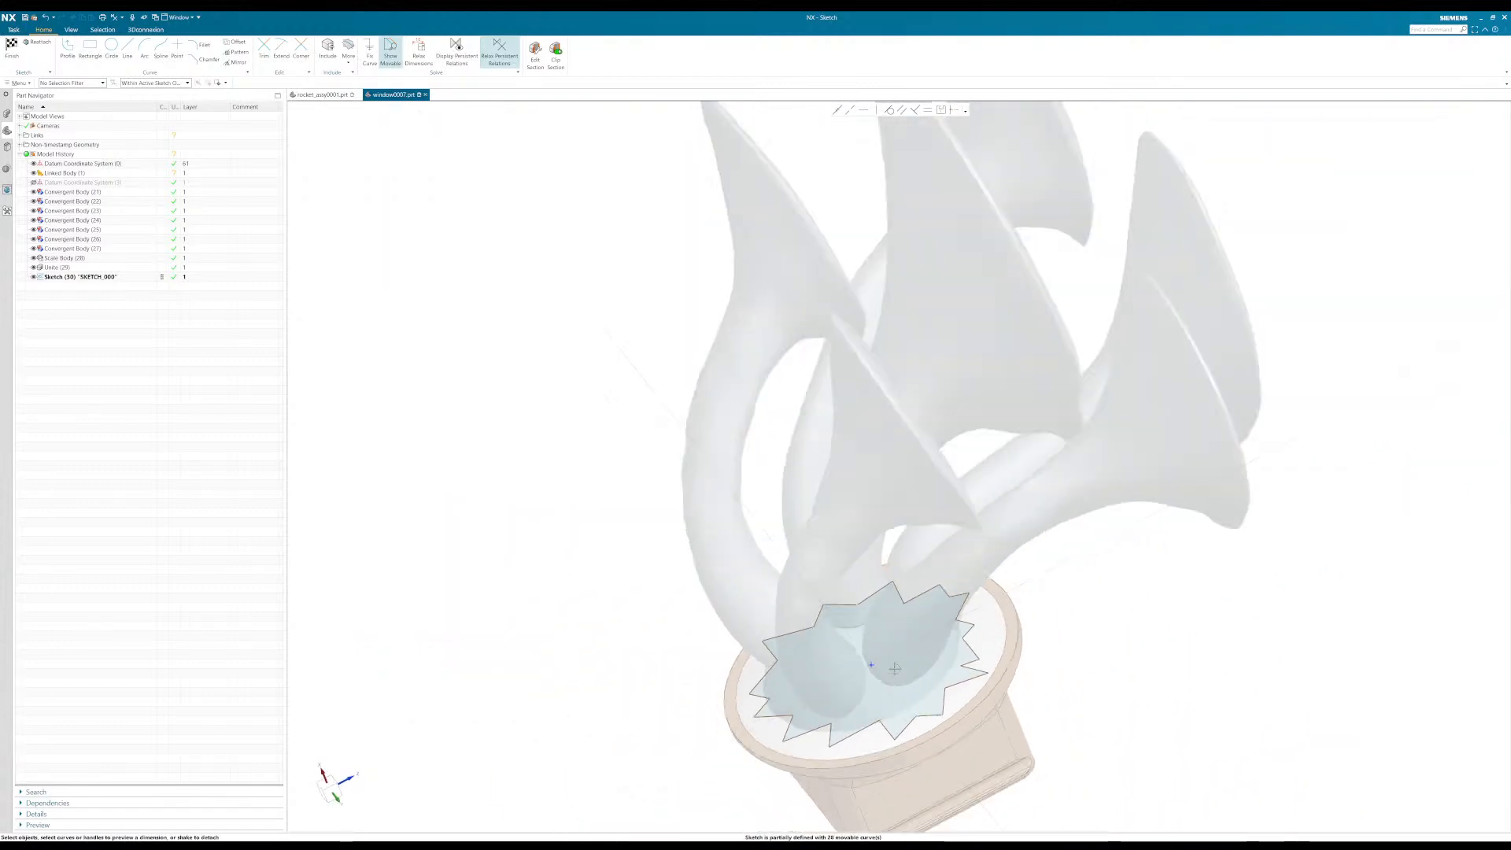
middle_click_drag(895, 669, 967, 675)
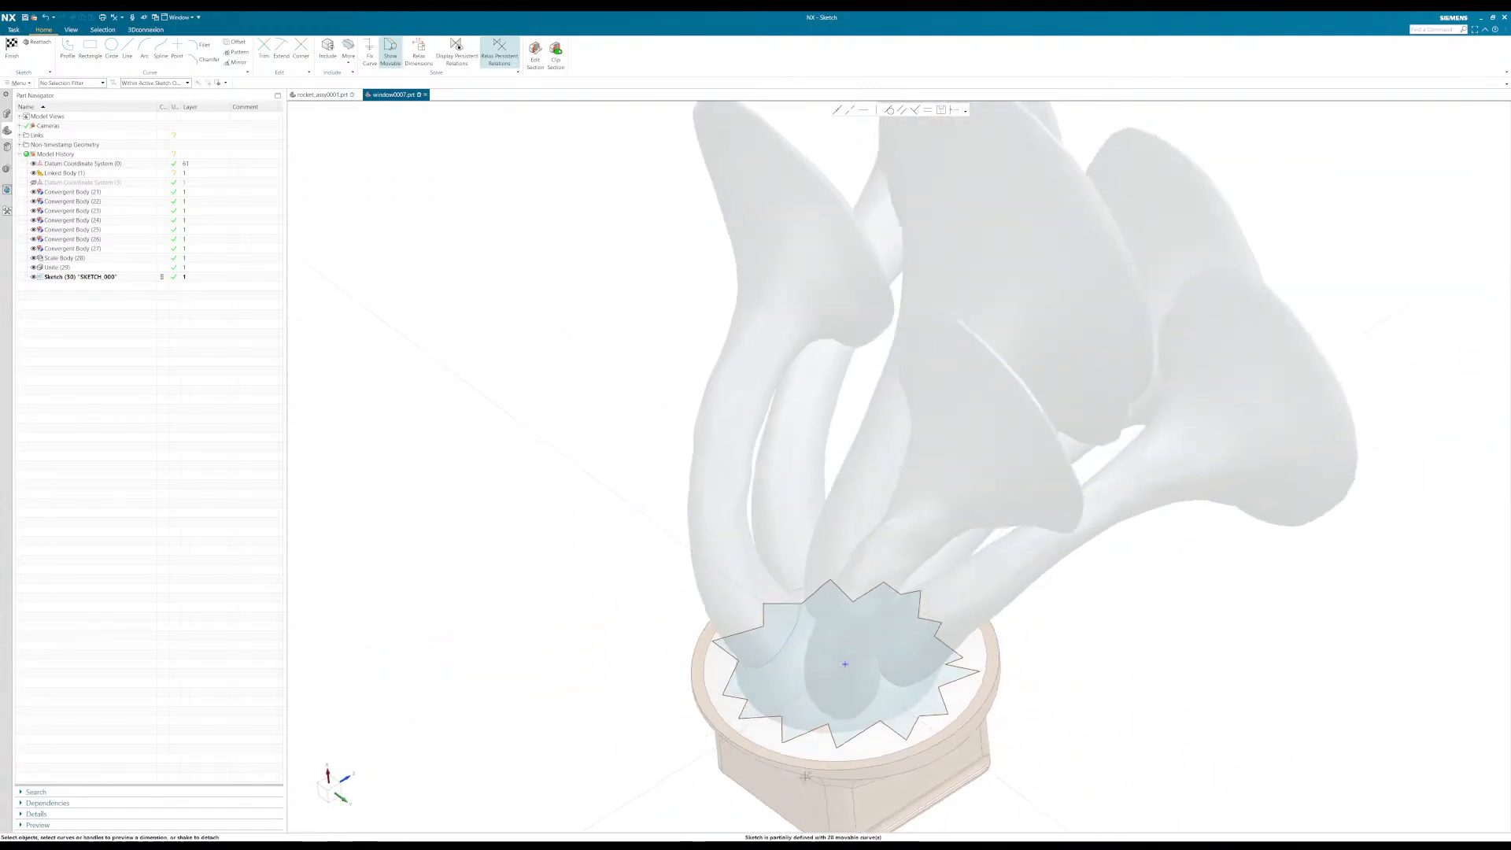
scroll(787, 750, "up", 4)
mouse_move(762, 663)
left_mouse_down()
mouse_move(735, 742)
mouse_move(737, 719)
left_mouse_up()
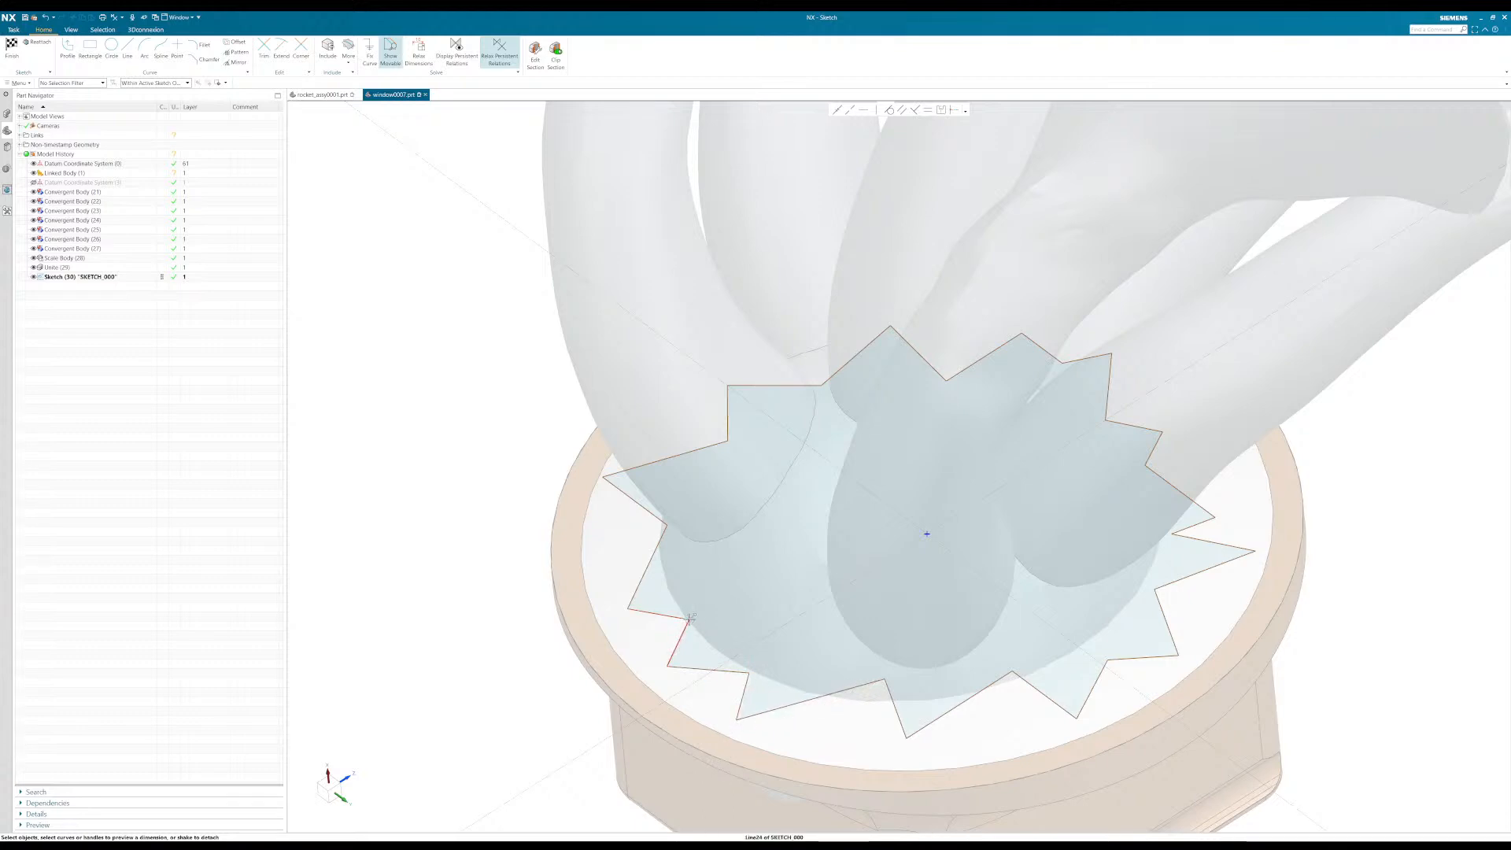
mouse_move(644, 598)
middle_mouse_down()
mouse_move(670, 629)
mouse_move(644, 620)
middle_mouse_up()
left_click_drag(896, 661, 880, 681)
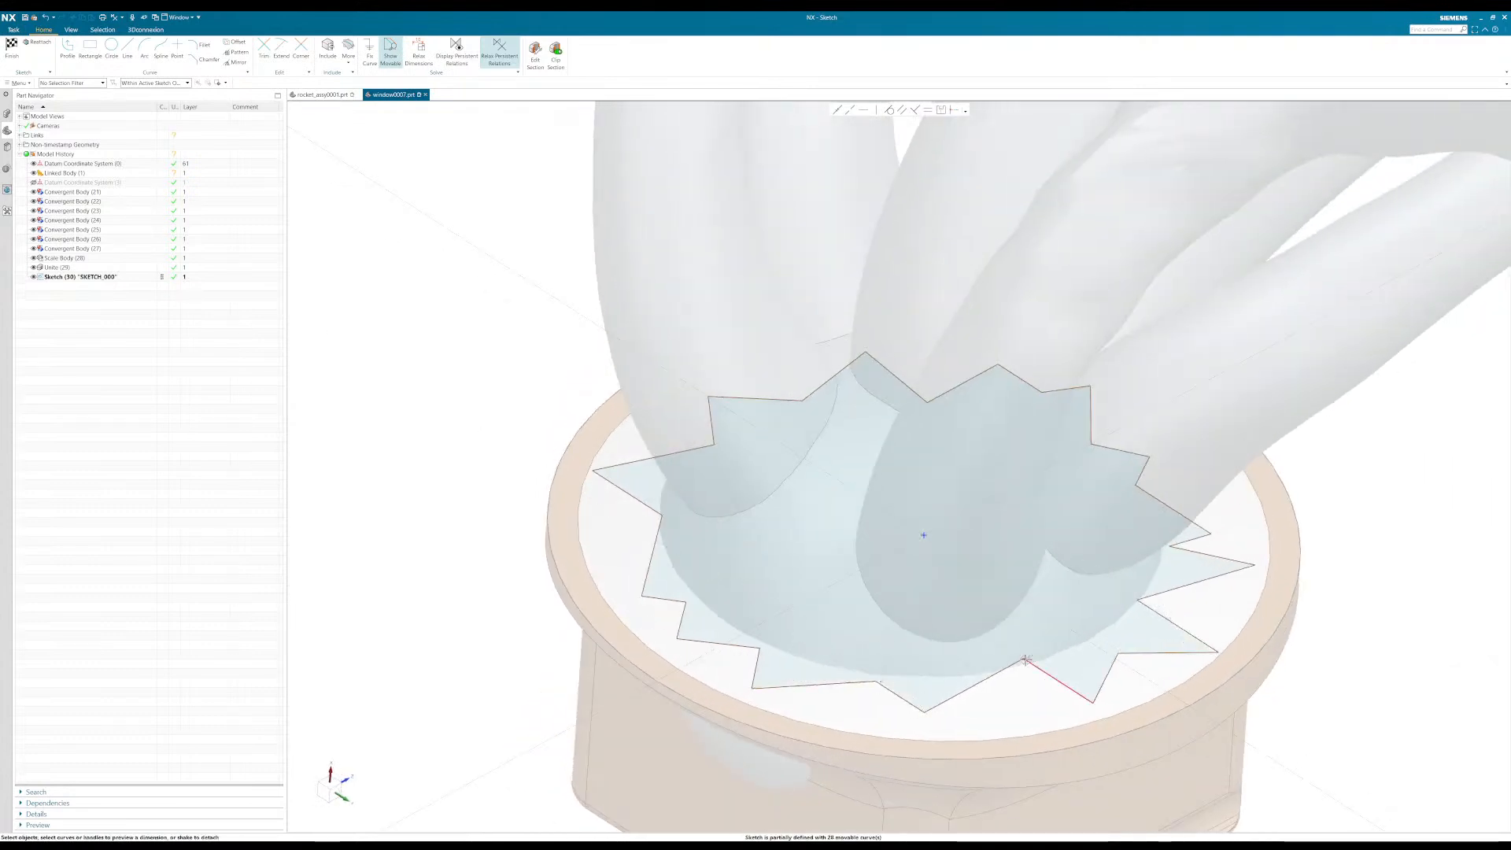
left_click_drag(1025, 660, 1020, 670)
Step: Nudge the last notch of the jagged profile outward past the central body and finish the sketch
mouse_move(1012, 622)
middle_mouse_down()
mouse_move(1185, 626)
mouse_move(1228, 668)
mouse_move(1219, 730)
middle_mouse_up()
left_click_drag(1218, 731, 1217, 730)
key("F8")
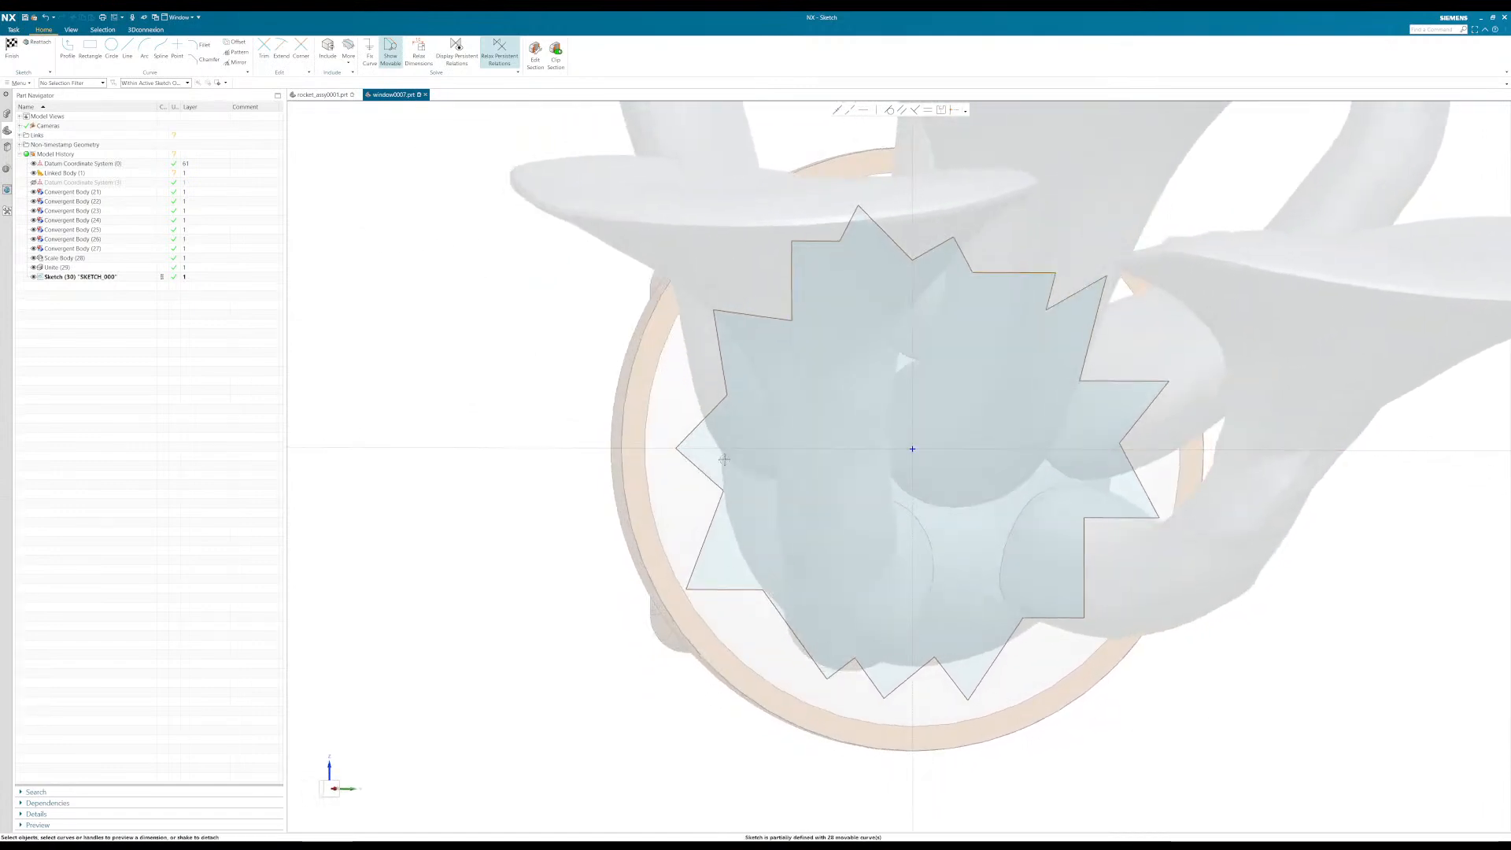
left_click_drag(724, 491, 715, 491)
left_click(12, 49)
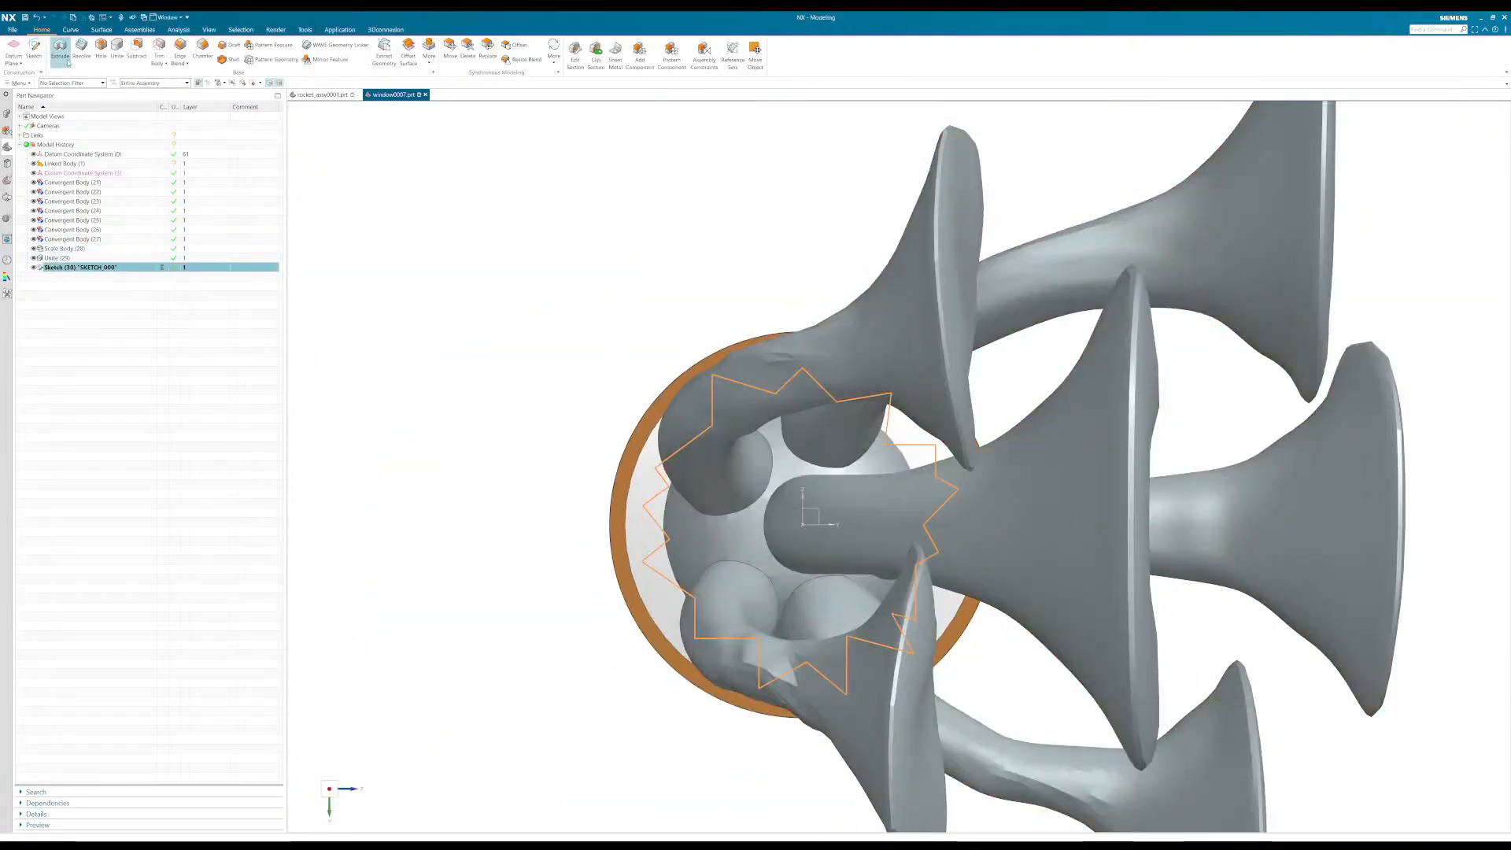
Step: Extrude the jagged profile as a short block toward the horns, extending its start about 0.8 back into the plug
left_click(60, 51)
middle_click_drag(485, 422, 636, 449)
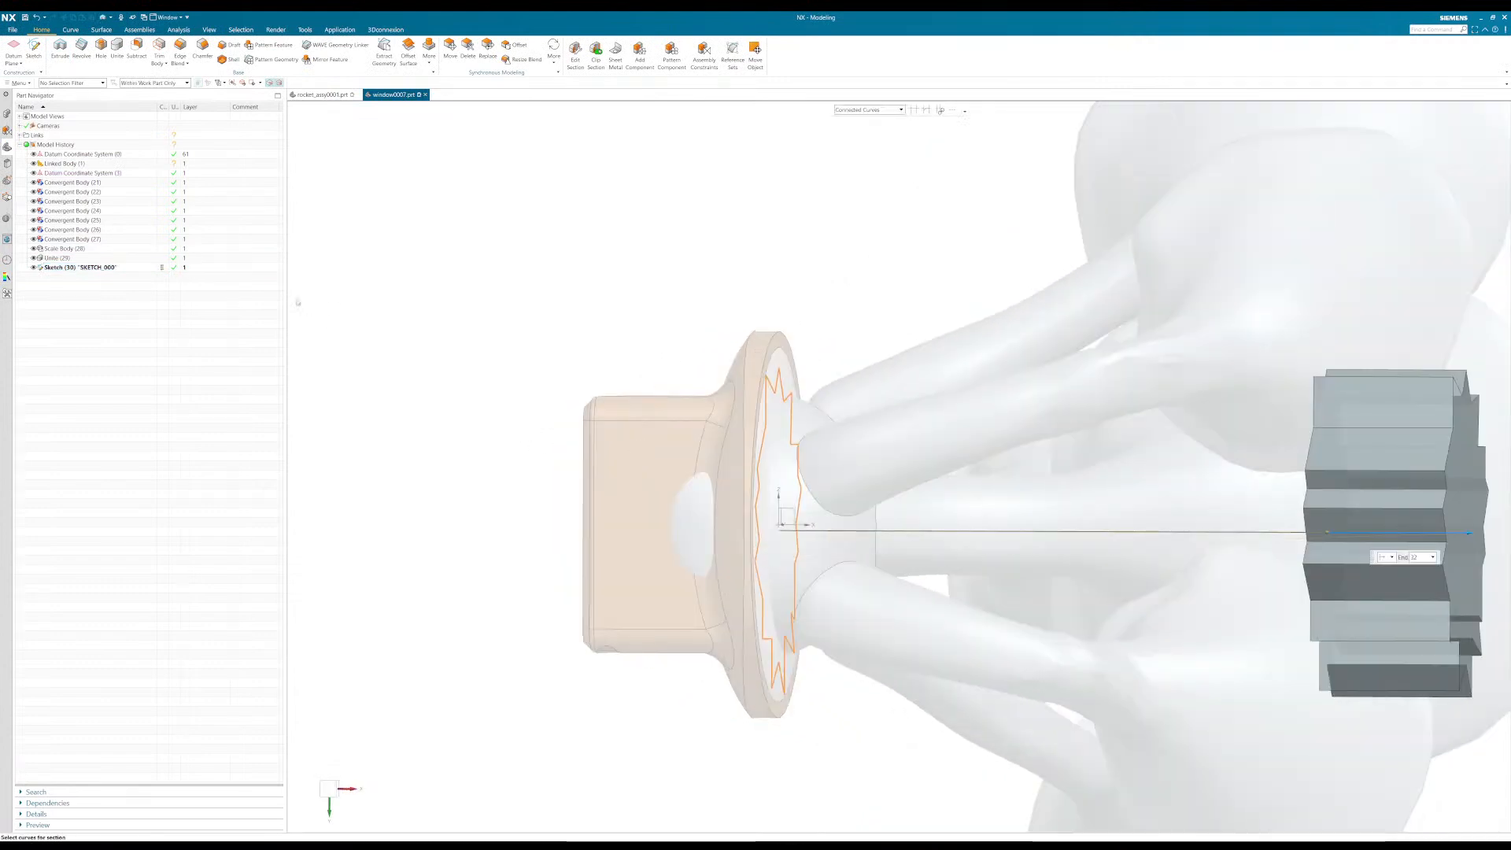
left_click_drag(329, 276, 285, 296)
type("0")
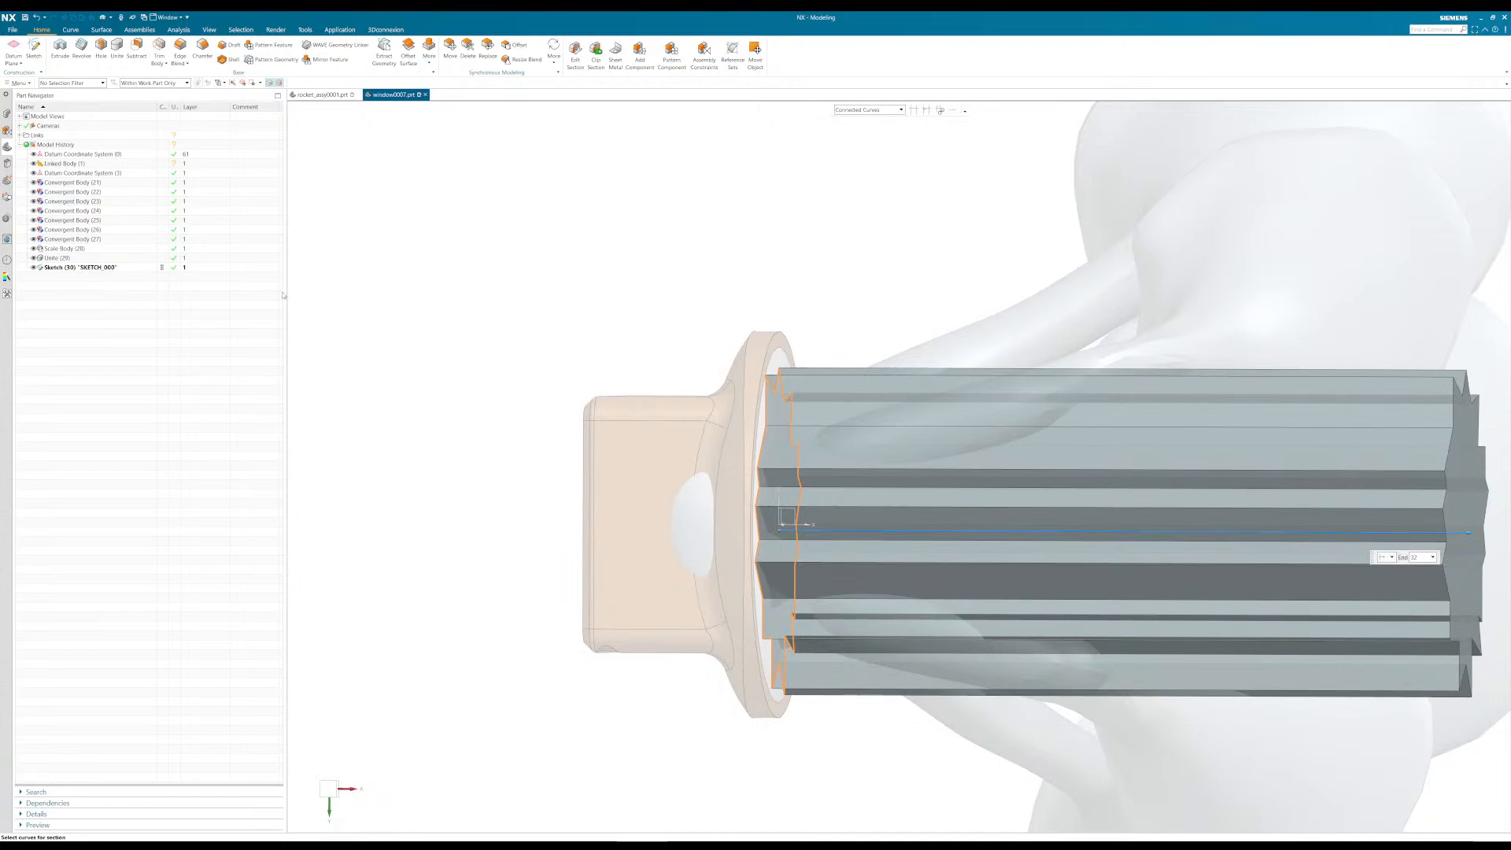
key("Return")
middle_click_drag(753, 267, 779, 273)
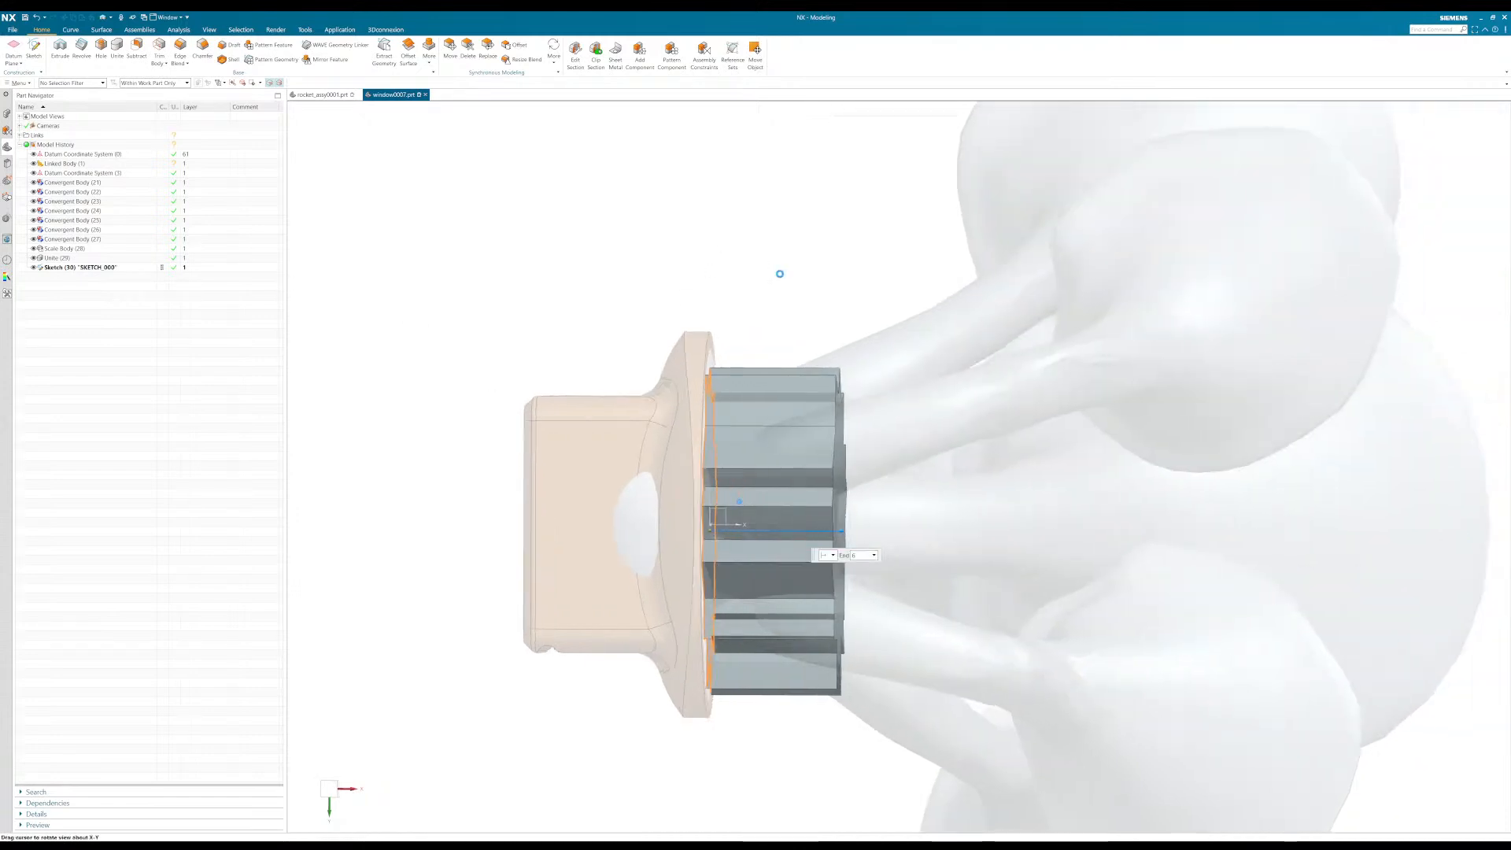
key("F8")
scroll(705, 508, "up", 2)
left_click_drag(666, 548, 637, 547)
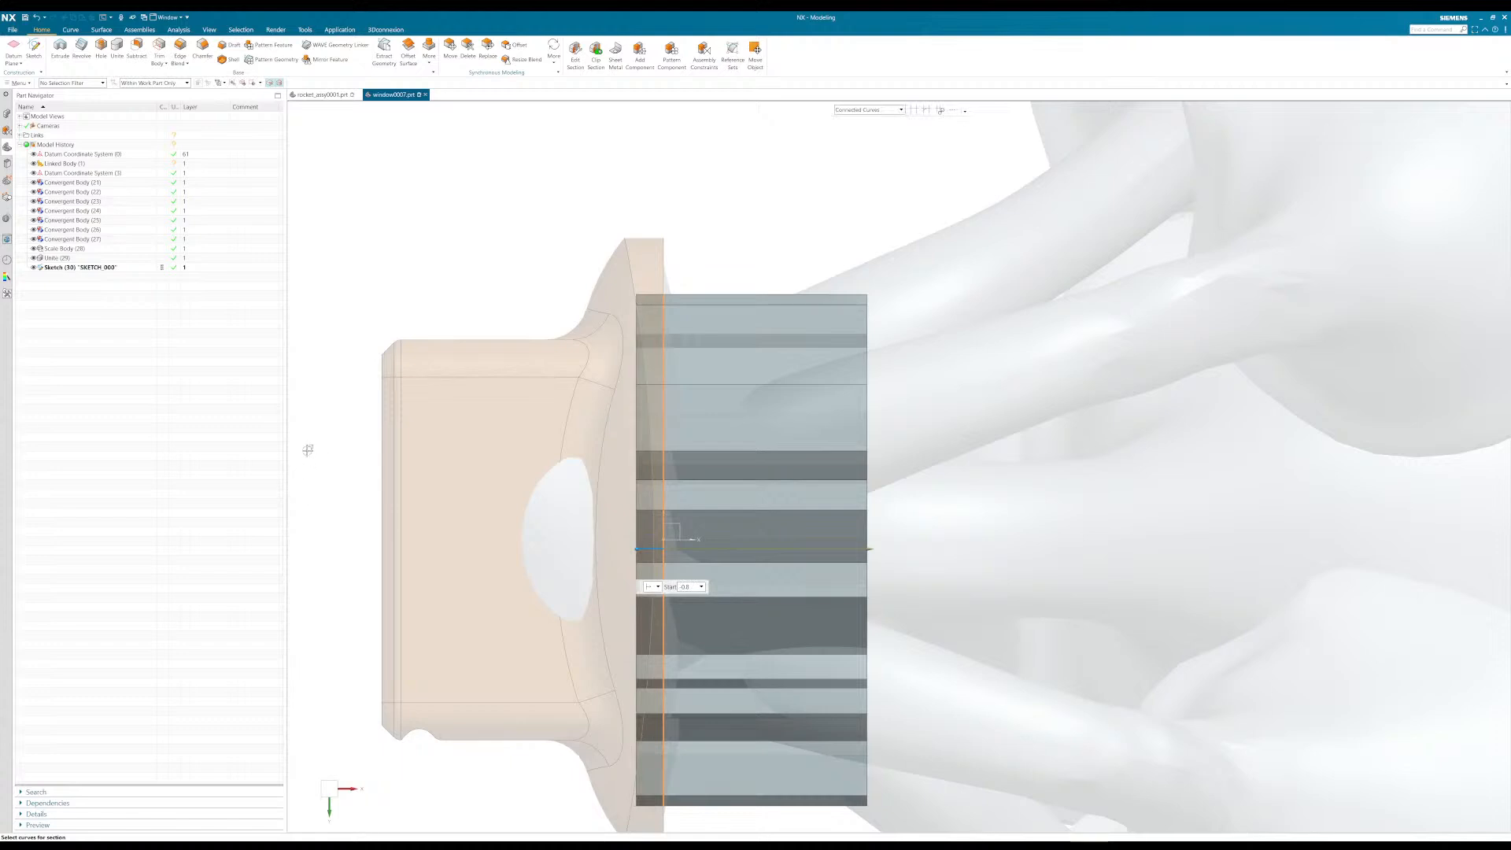
middle_click(297, 429)
Step: Edit the jagged extrusion to subtract it from the brown plug body
scroll(570, 189, "down", 3)
double_click(671, 233)
left_click(337, 330)
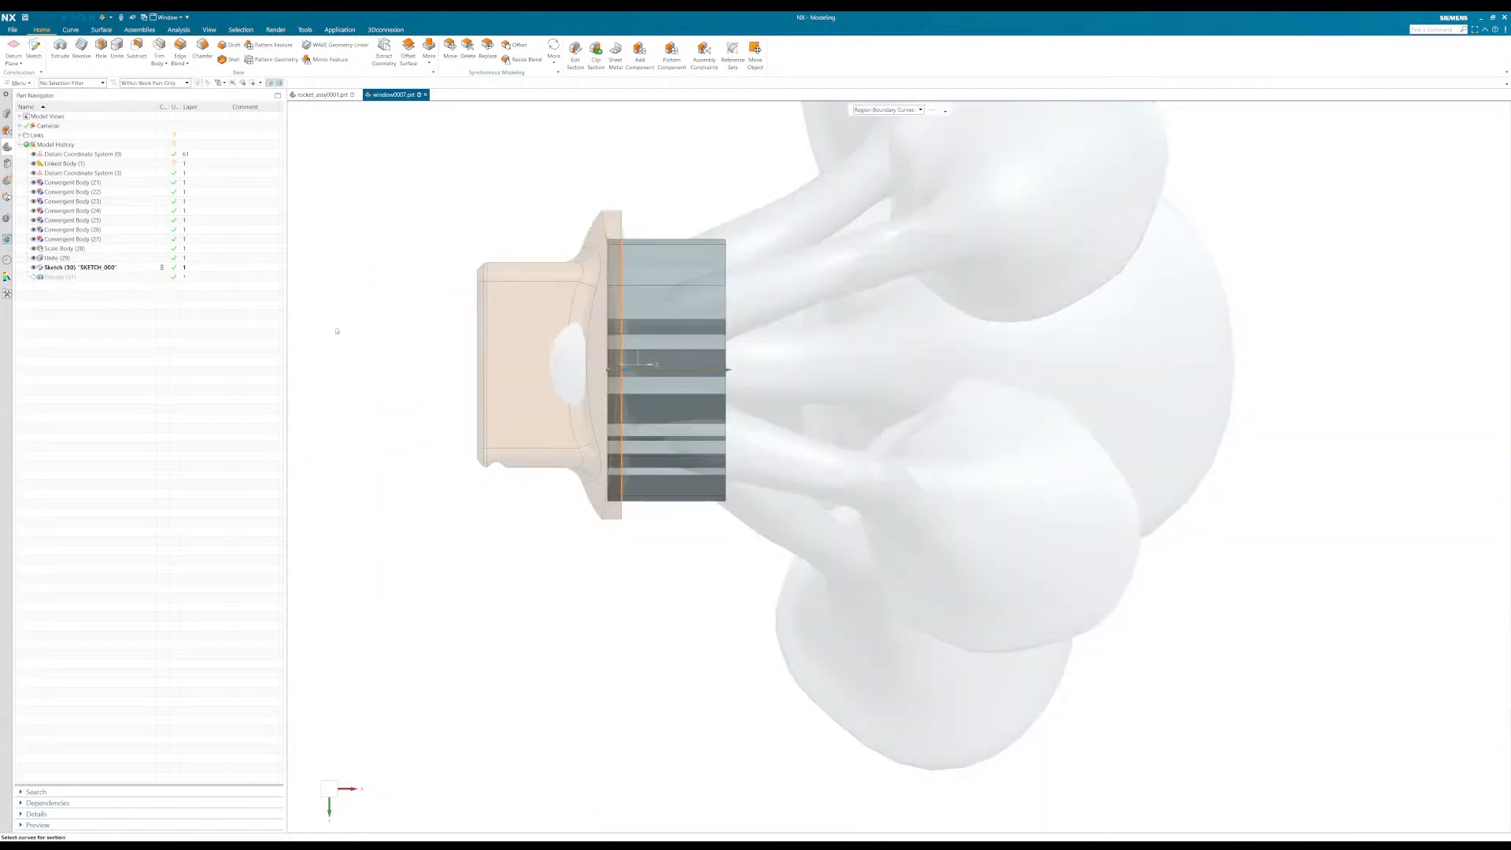
left_click(351, 361)
left_click(519, 331)
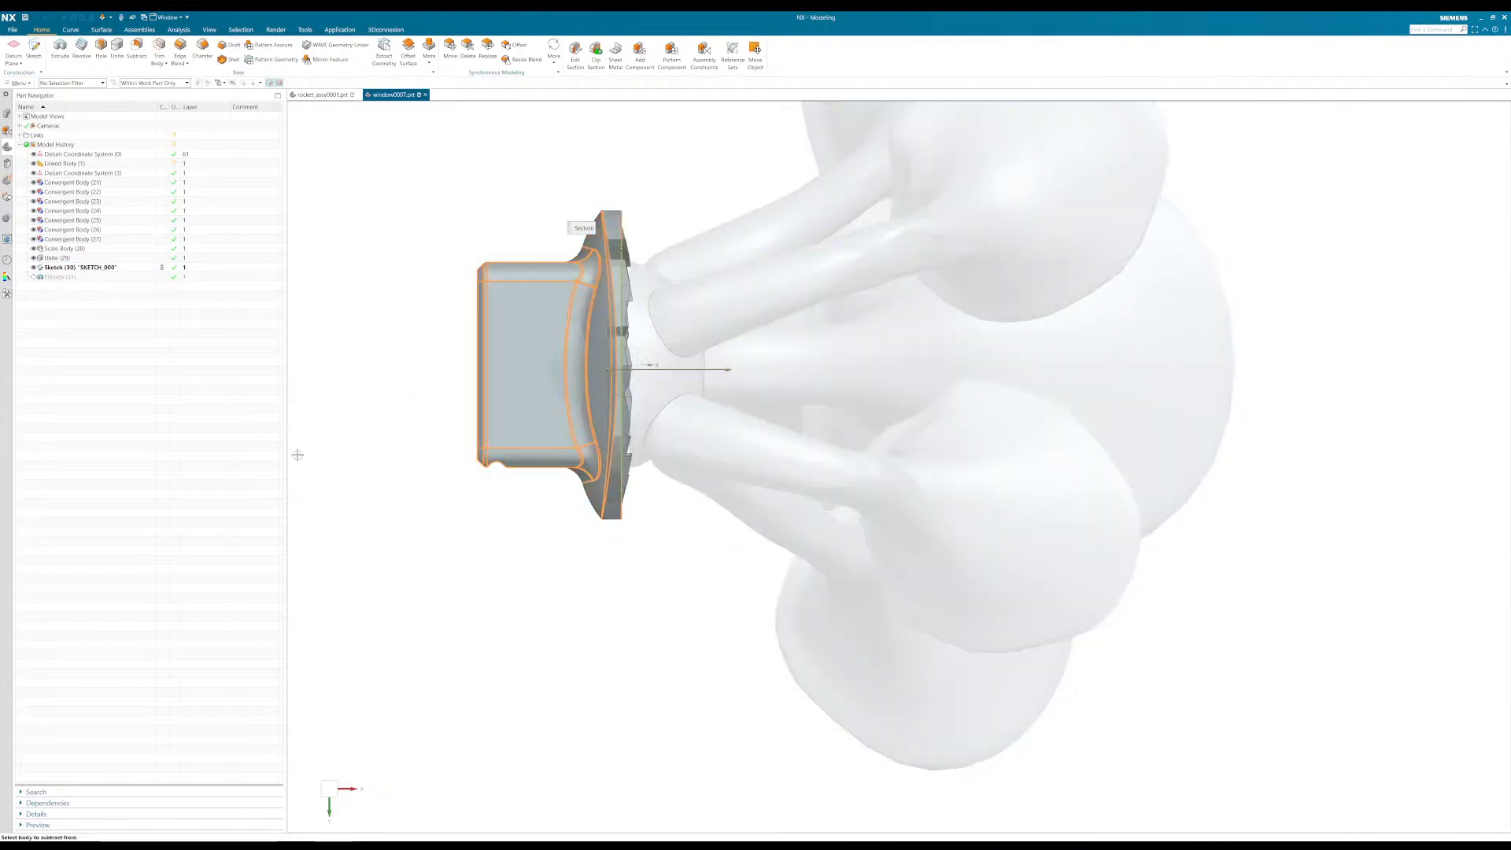
left_click(323, 439)
Step: Examine the jagged cut in the plug around the central body and horns from several angles
middle_click_drag(511, 484, 390, 465)
scroll(407, 430, "down", 3)
middle_click_drag(575, 521, 610, 509)
middle_click_drag(630, 444, 832, 537)
scroll(563, 281, "up", 5)
middle_click_drag(693, 372, 556, 376)
middle_click_drag(926, 488, 905, 451)
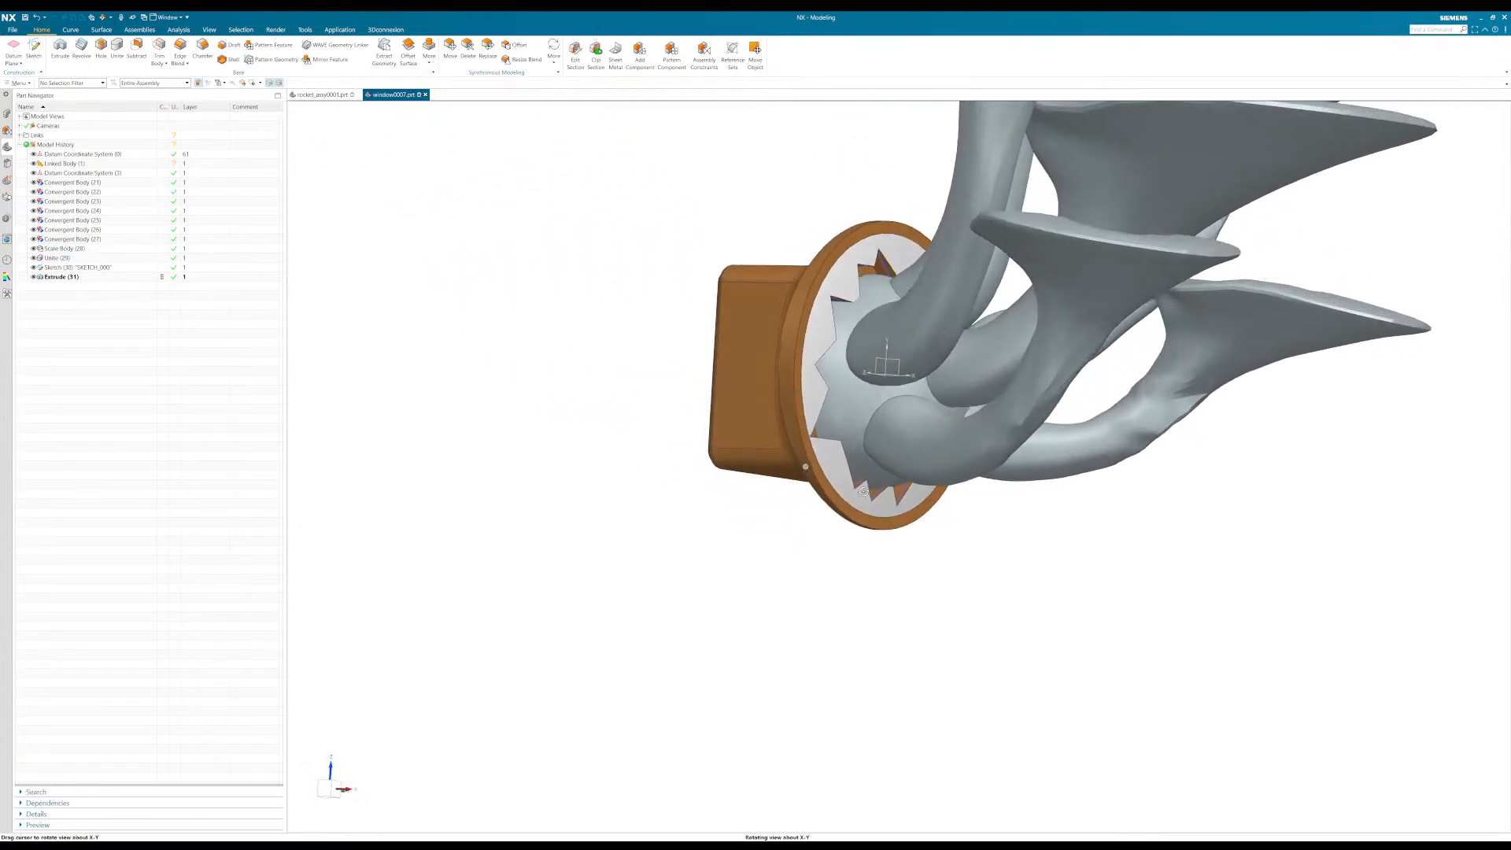
double_click(76, 268)
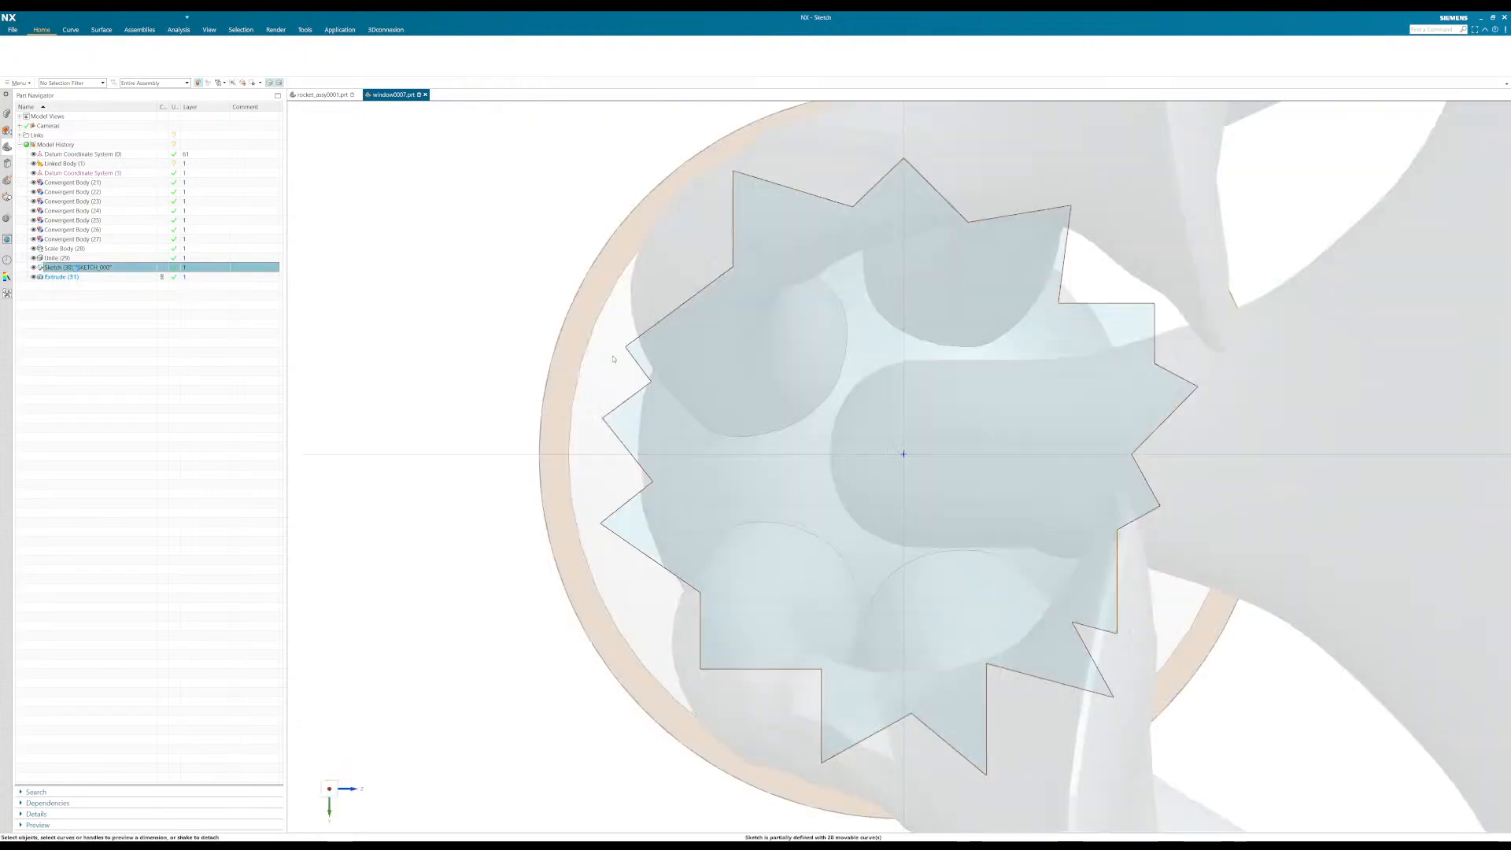
mouse_move(841, 292)
middle_mouse_down()
mouse_move(843, 314)
mouse_move(854, 292)
middle_mouse_up()
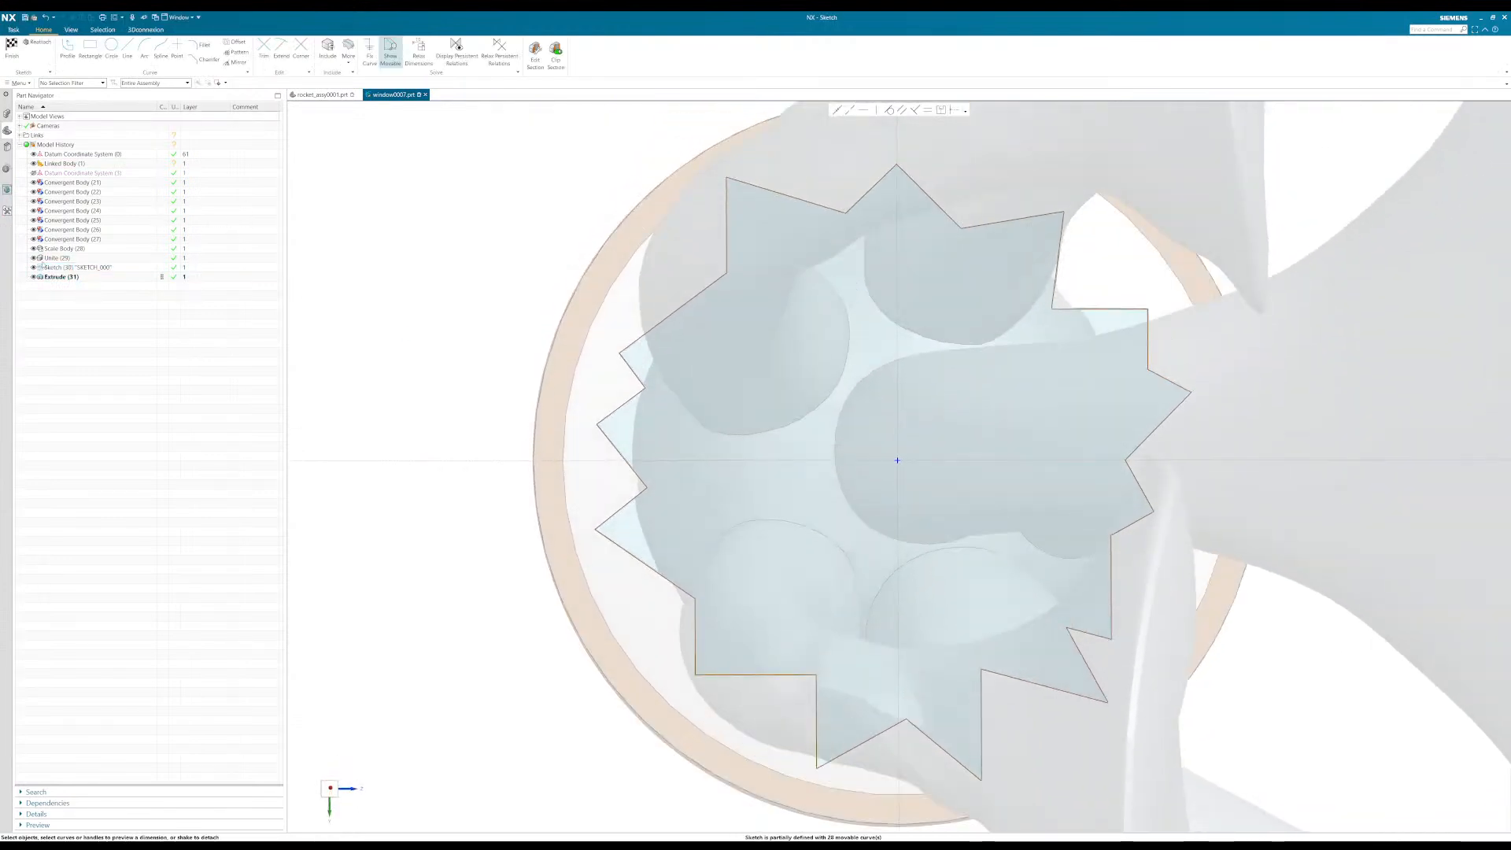
left_click(12, 48)
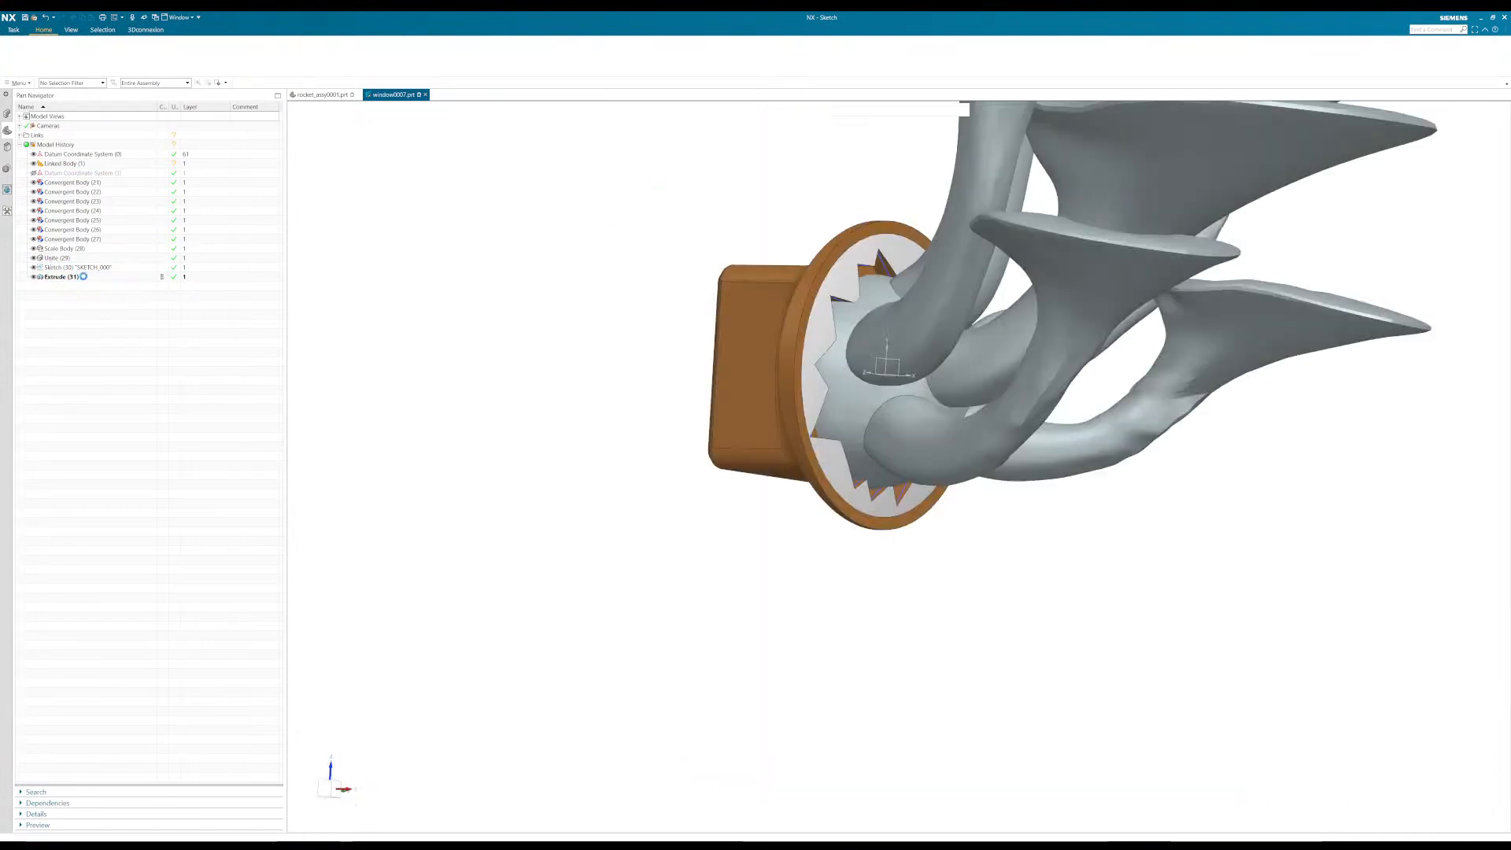
Step: Reorder the jagged profile sketch ahead of the Unite feature in the model history
left_click_drag(71, 267, 73, 252)
double_click(71, 259)
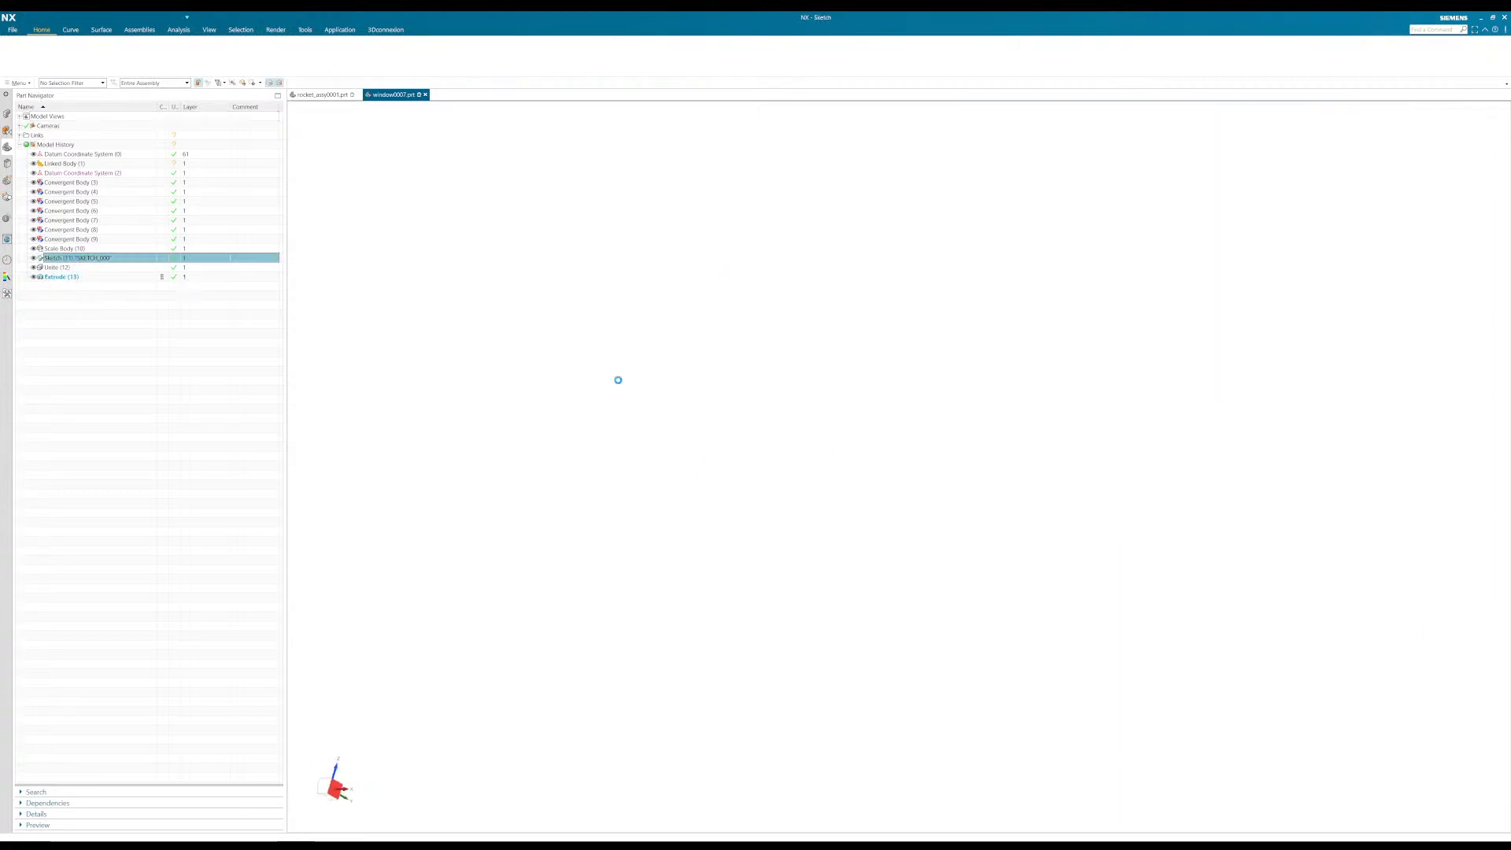
scroll(785, 375, "down", 5)
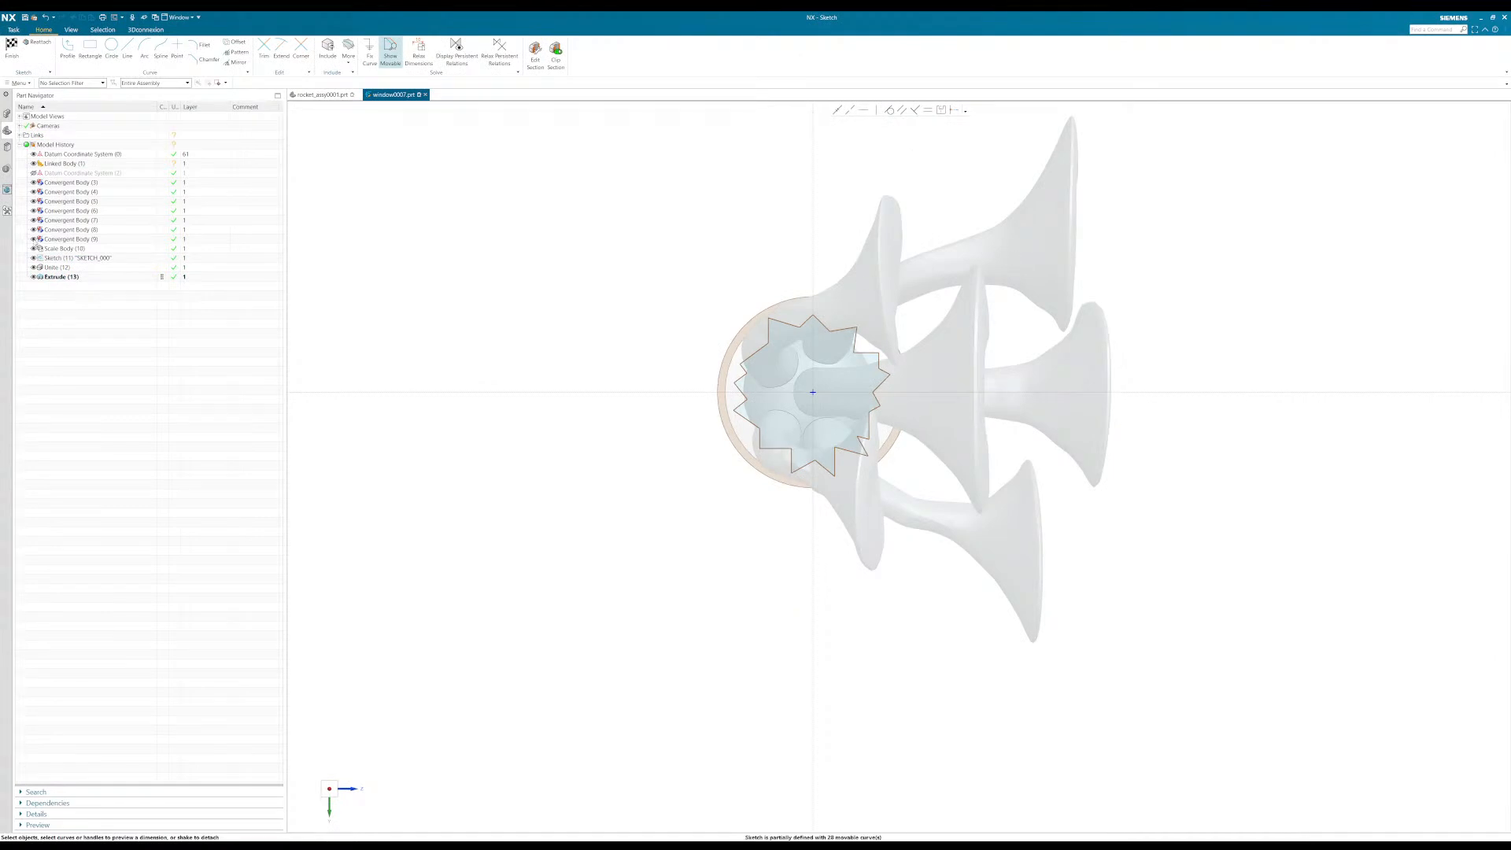
left_click(33, 248)
left_click(35, 247)
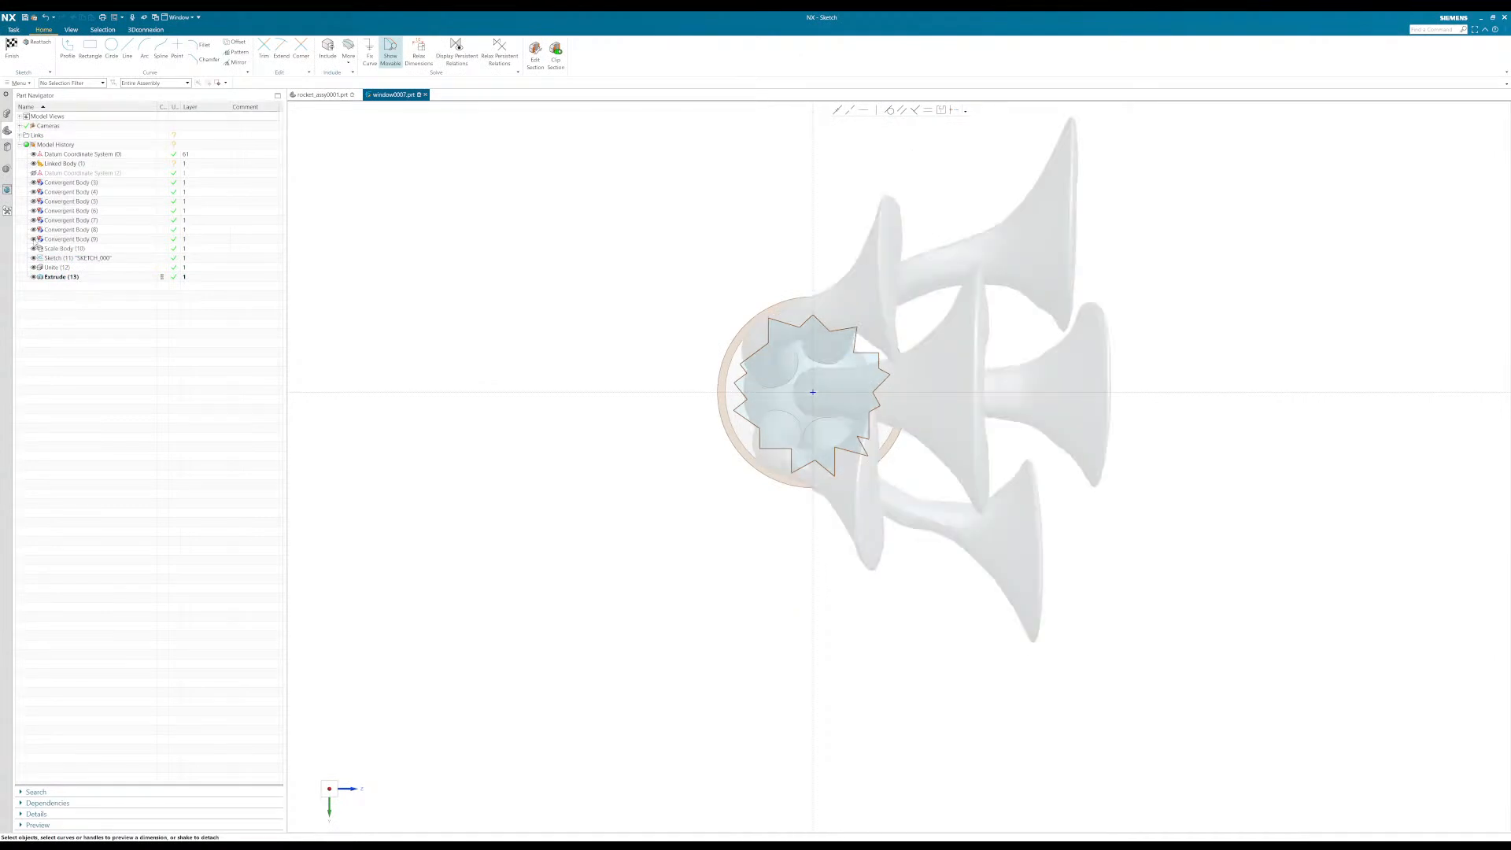
left_click(35, 247)
left_click(35, 247)
left_click(11, 49)
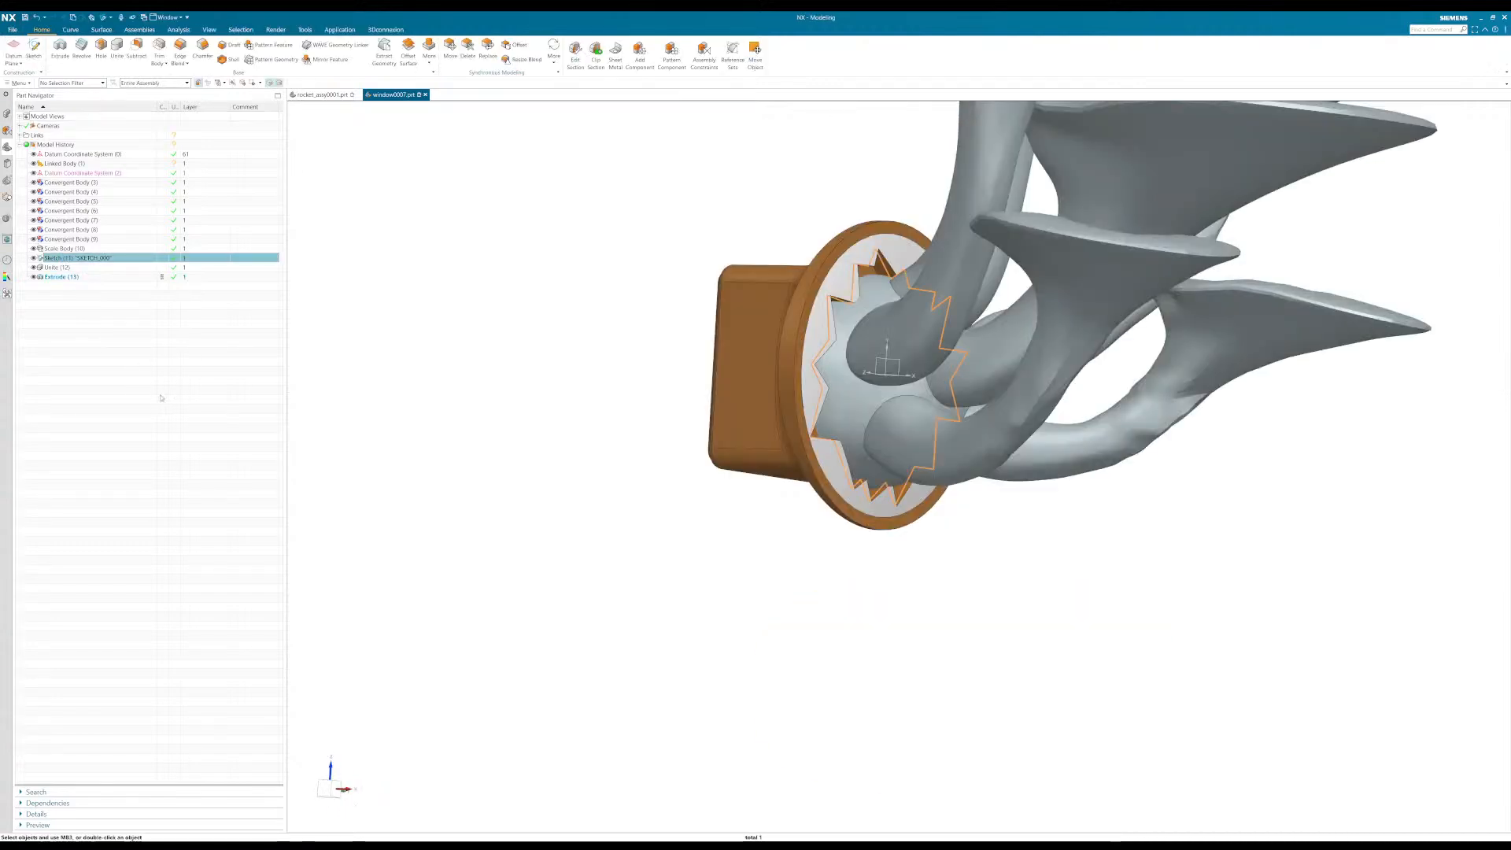
Step: Hide the six horn convergent bodies, keeping only the central dome body shown on the plug
left_click(61, 239)
left_click(69, 230)
left_click(71, 183, "shift")
key("ctrl+b")
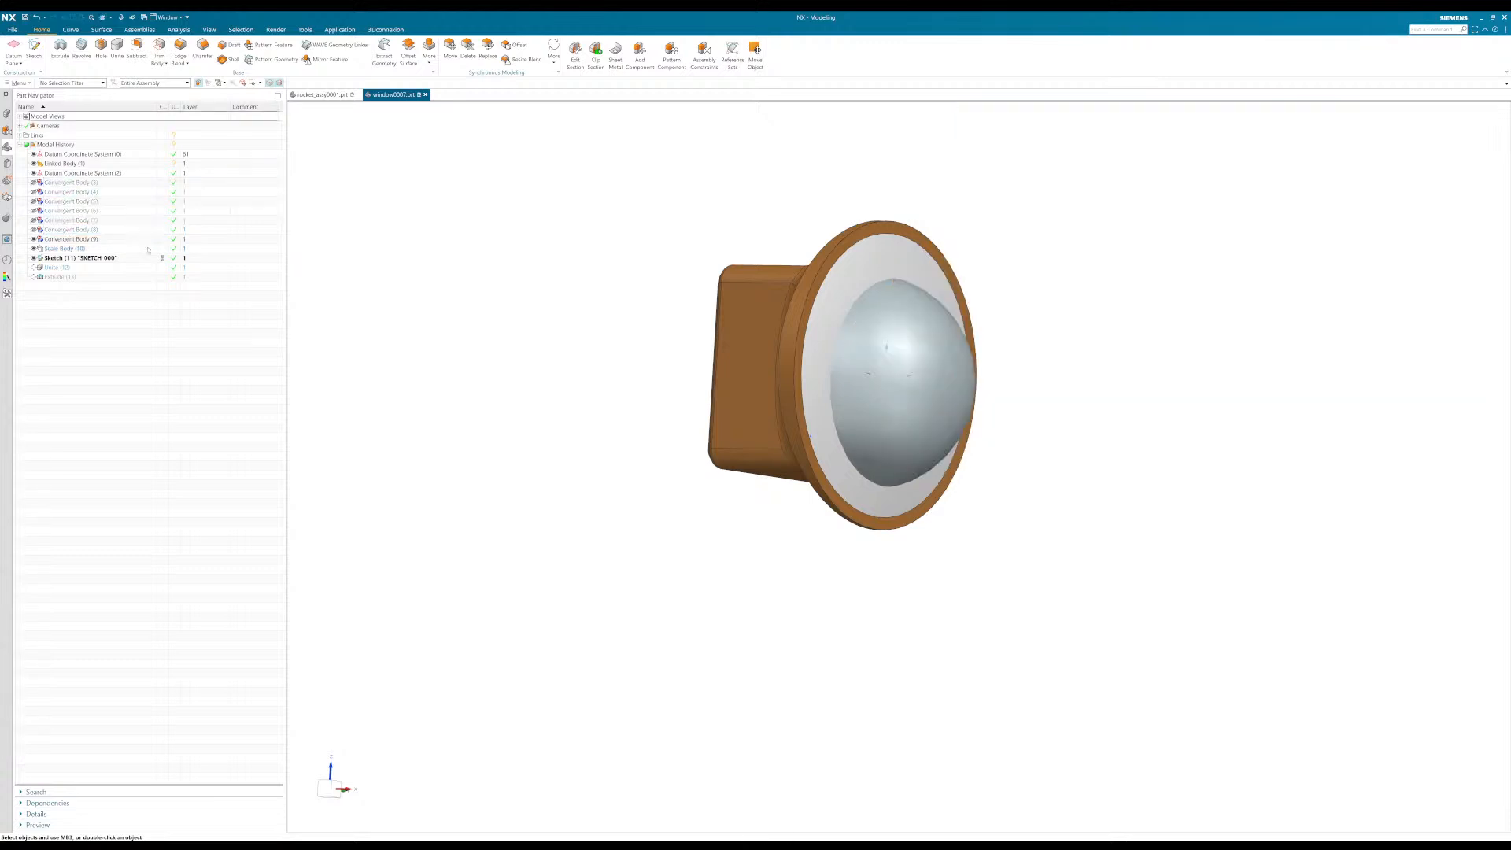
Step: Reopen the jagged sketch and pull the upper-left tooth's inner corner outward off the dome, levelling the tooth's top edge
double_click(71, 258)
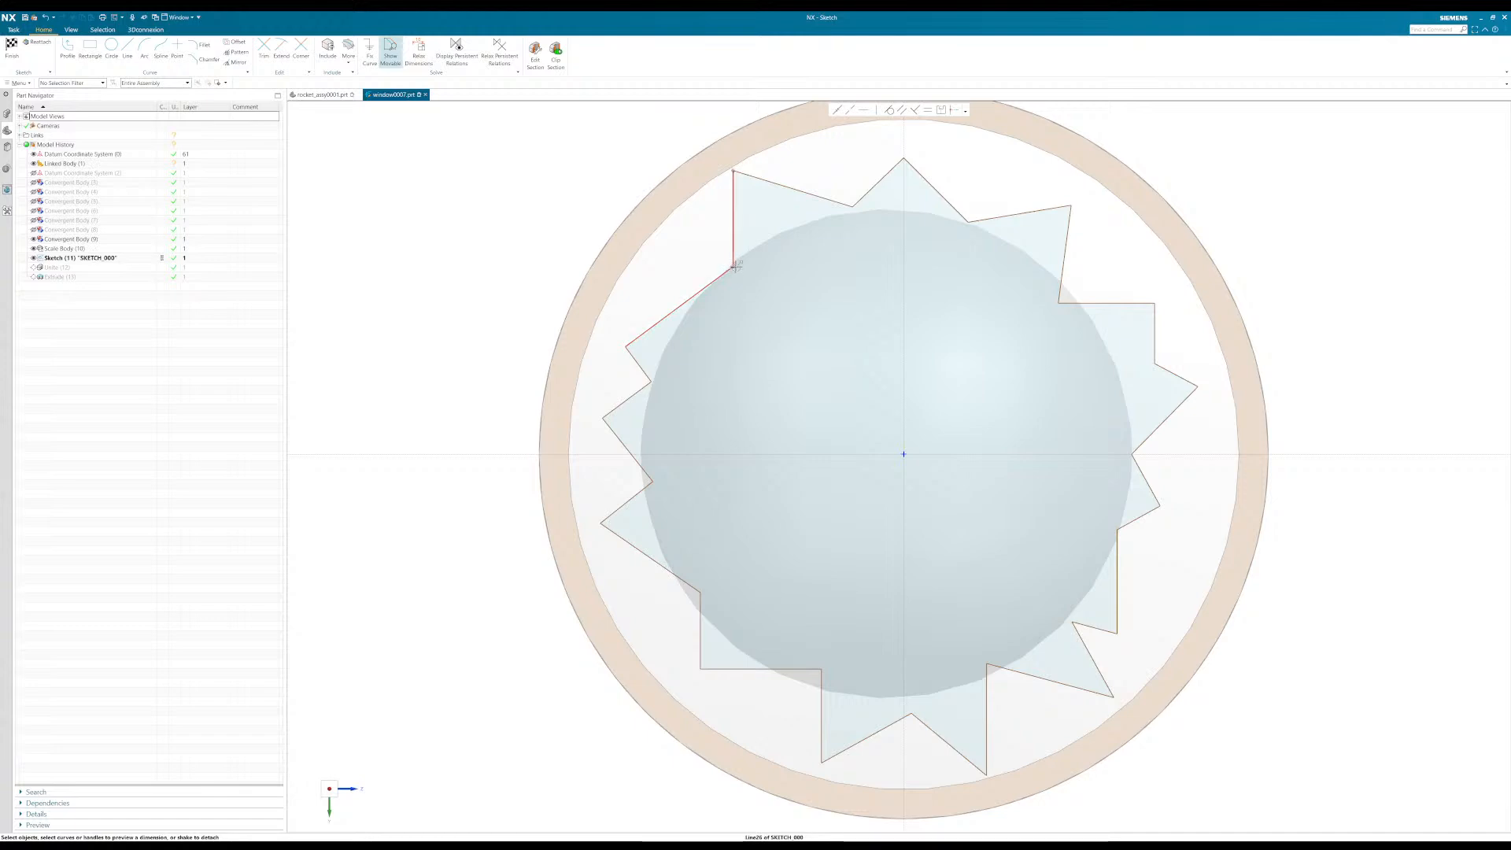
left_click_drag(733, 267, 698, 288)
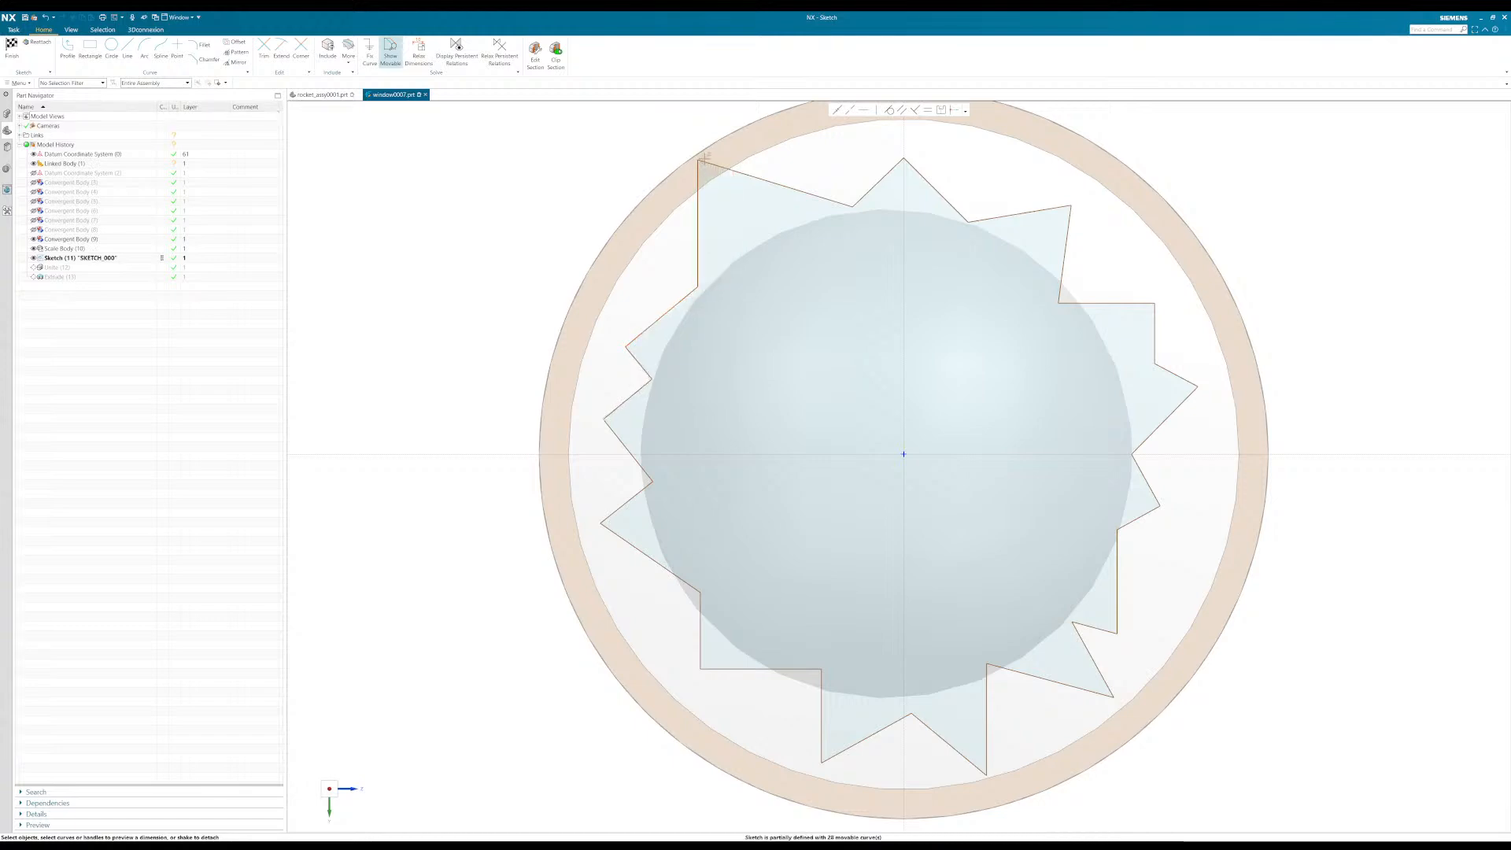
left_click_drag(698, 158, 699, 207)
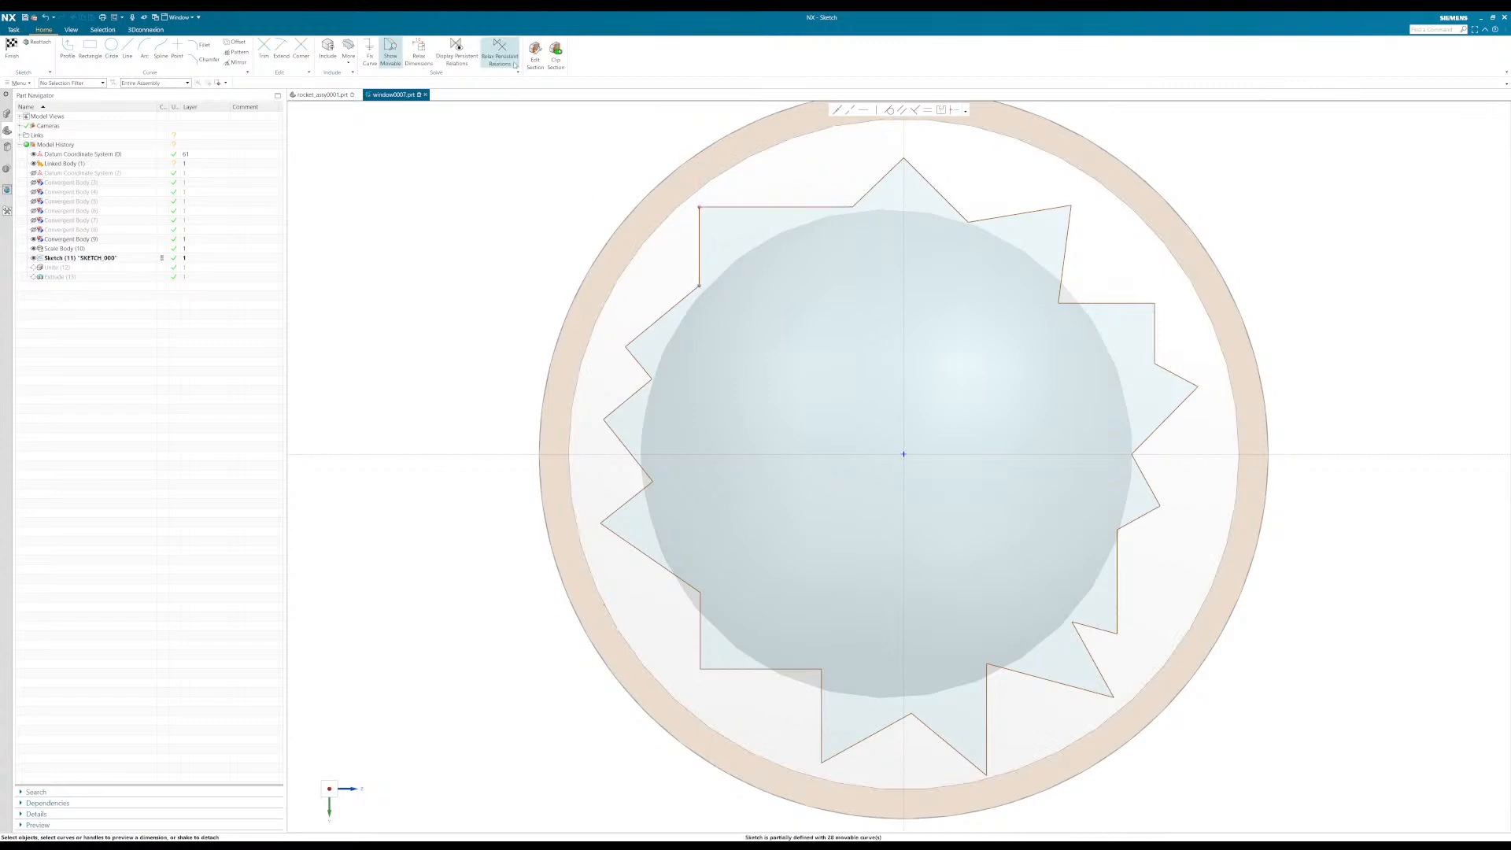
left_click_drag(699, 286, 691, 290)
scroll(706, 252, "up", 4)
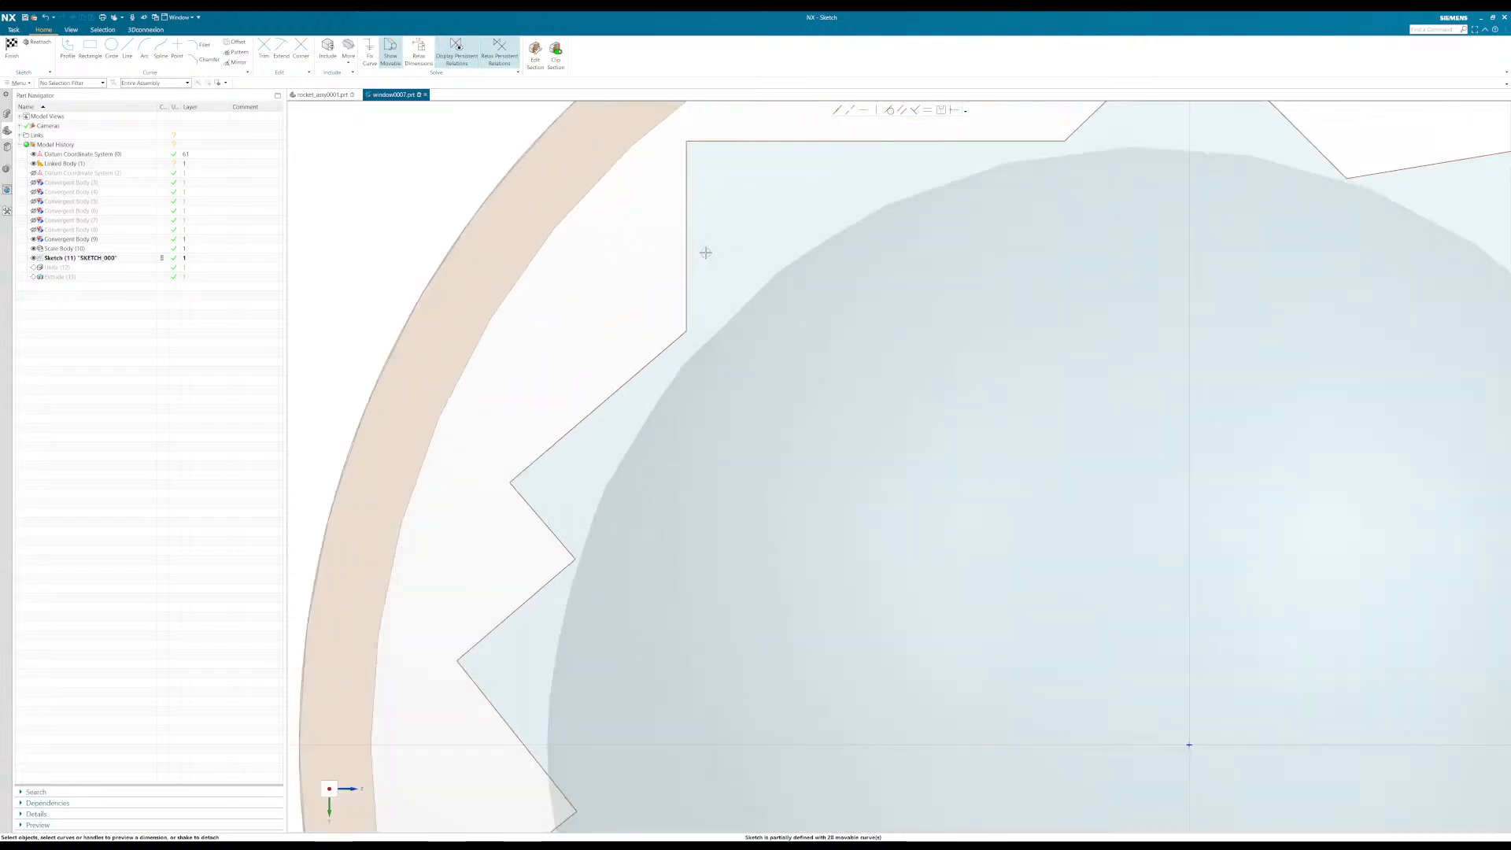
Step: Pull the profile's upper-right and lower-right notches outward so they lie just outside the dome
key("ctrl+f")
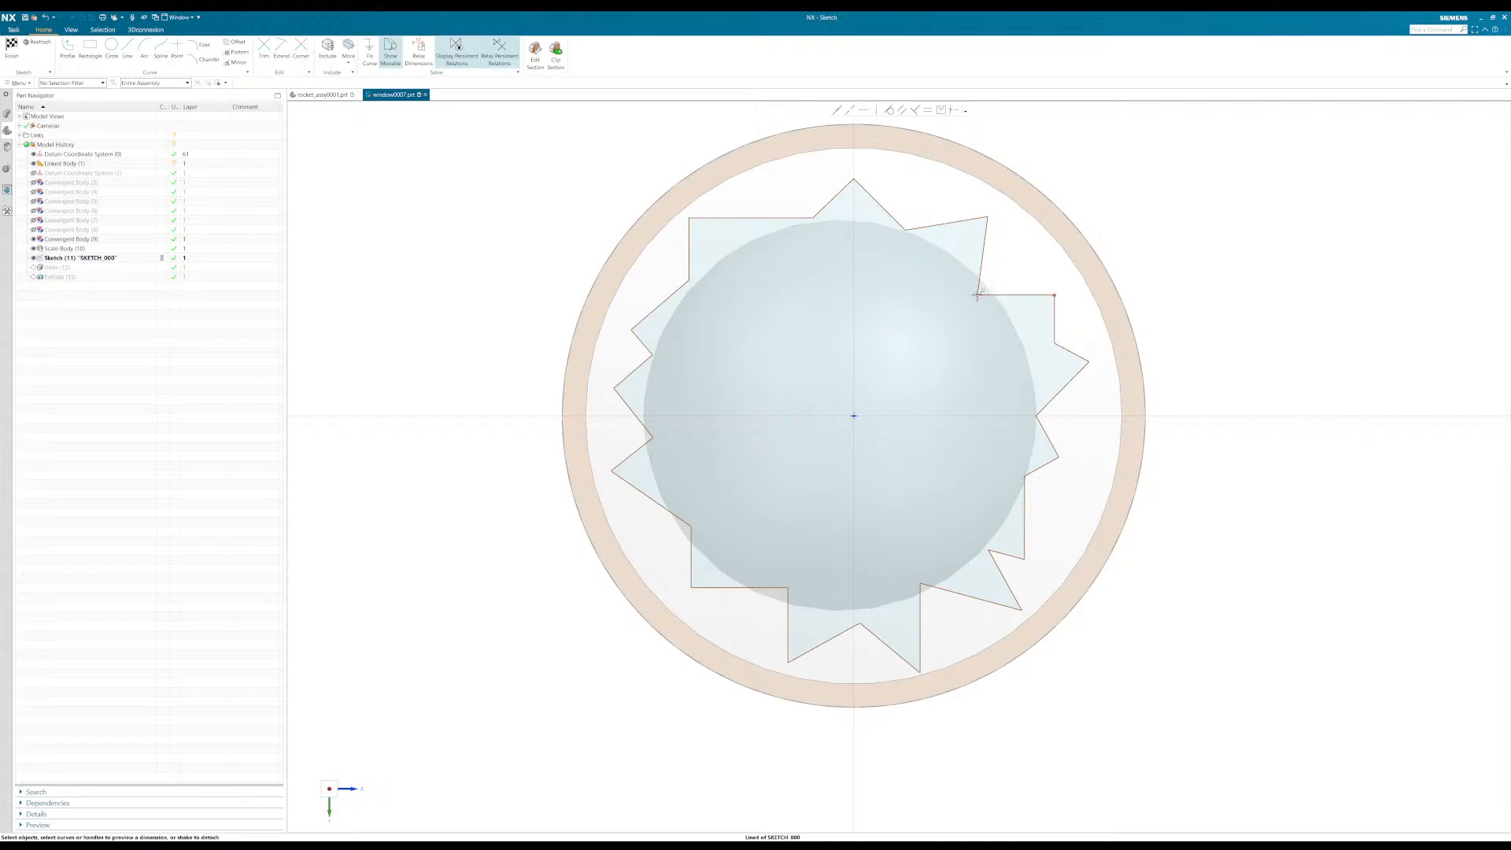
left_click_drag(988, 285, 999, 290)
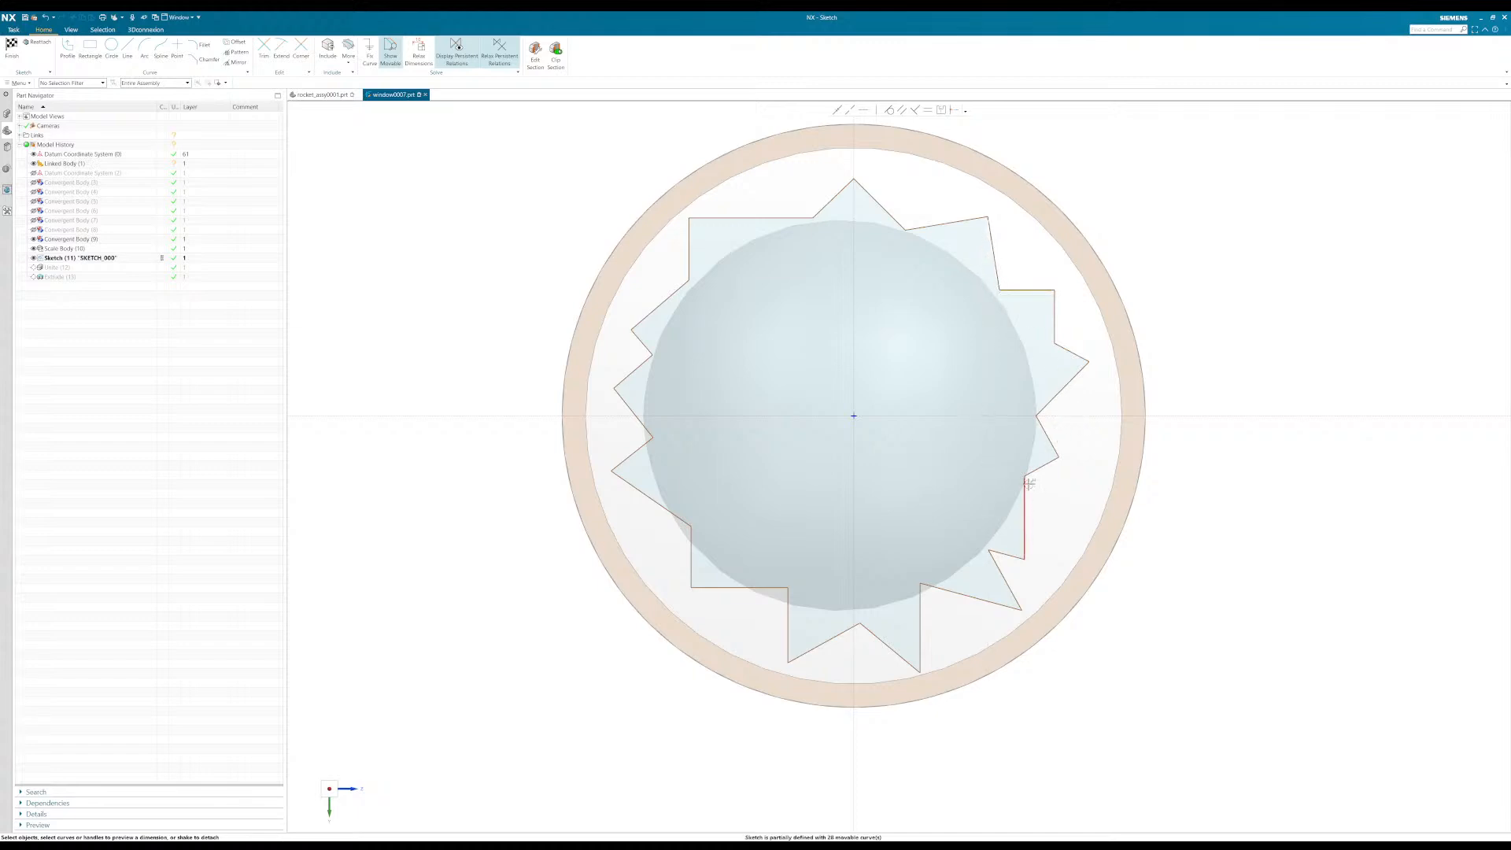
left_click_drag(1026, 495, 1025, 496)
Step: Try to move the notch corner above the large lower tooth away from the dome
left_click_drag(920, 583, 932, 596)
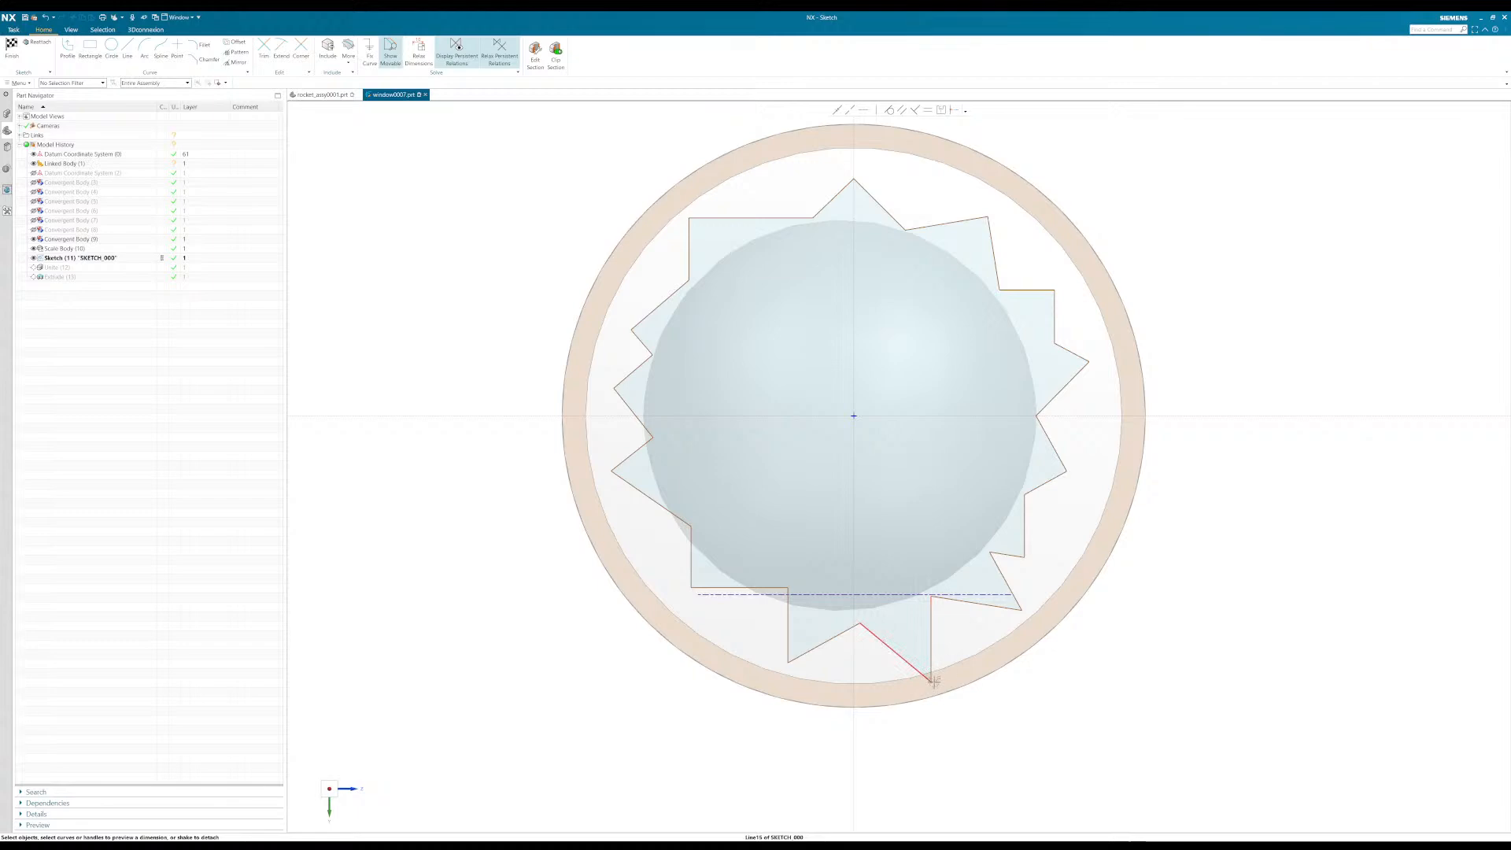
key("ctrl+z")
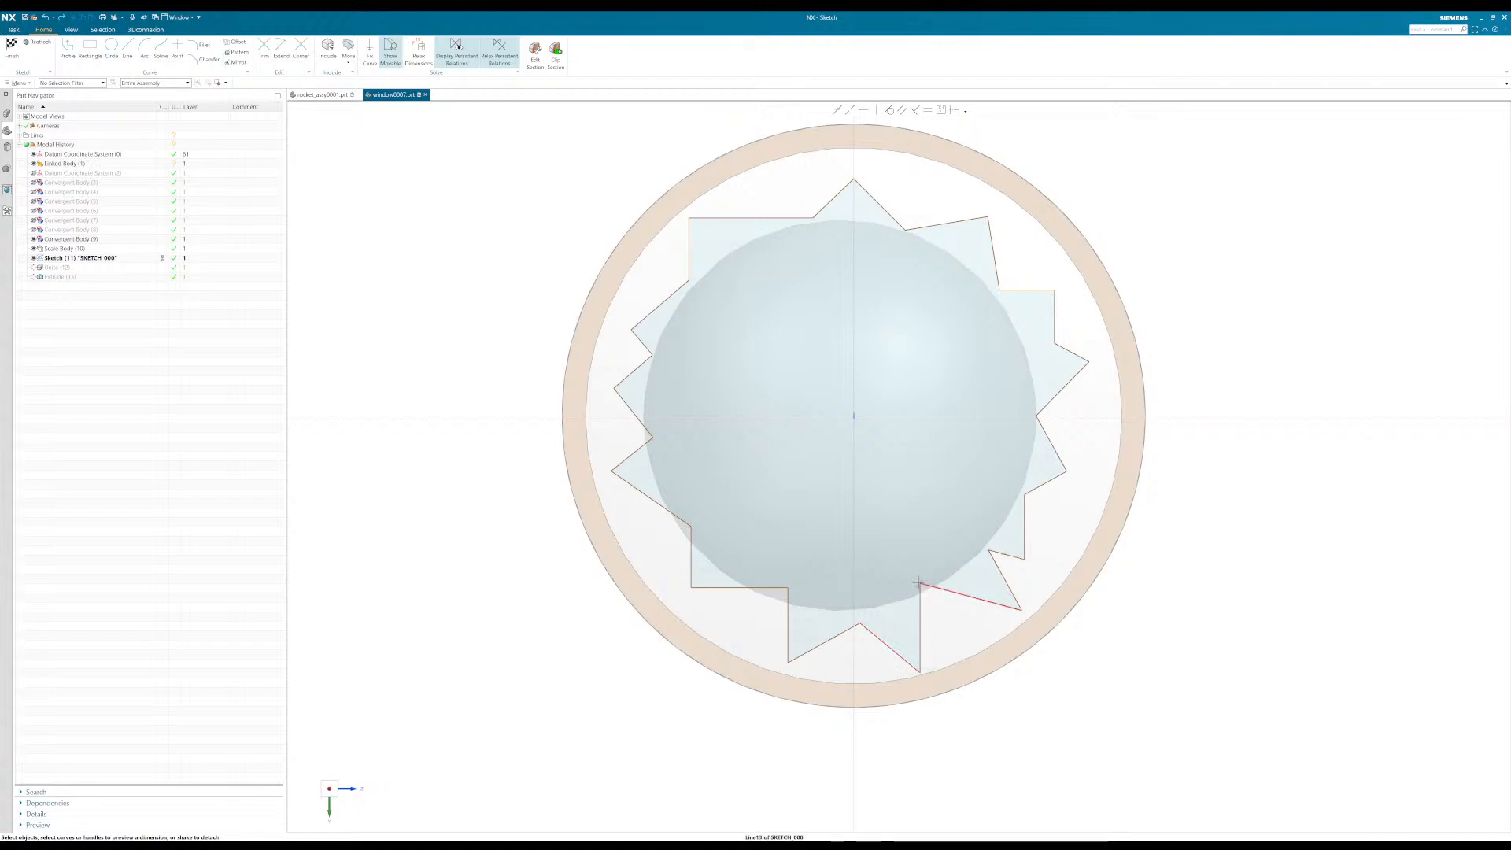
left_click_drag(920, 583, 854, 559)
key("ctrl+z")
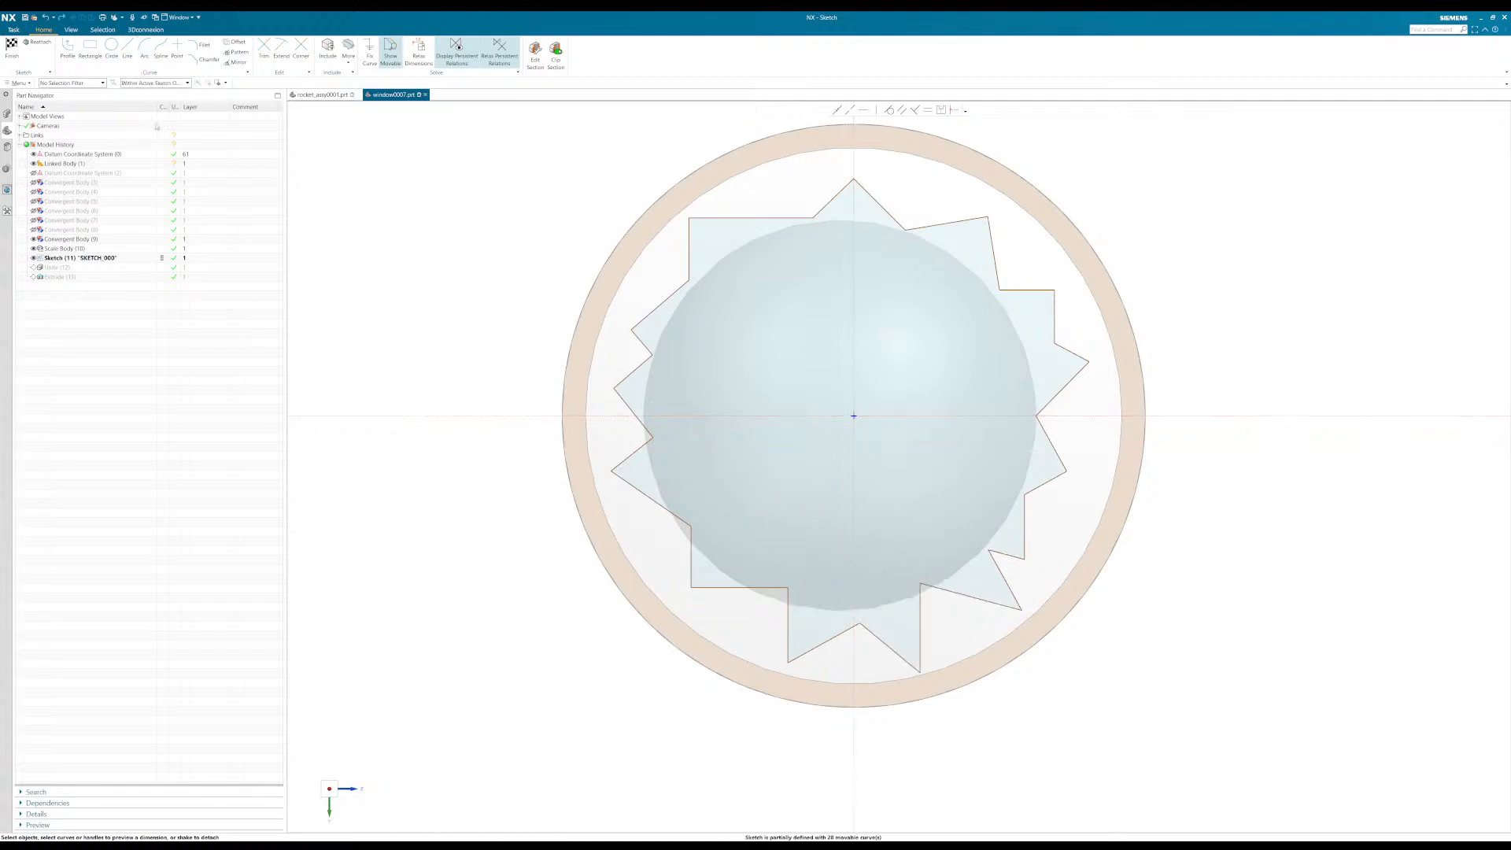
Step: Shift the vertical edge of the large lower tooth outward so its upper corner clears the dome
mouse_move(921, 583)
left_mouse_down()
mouse_move(929, 720)
mouse_move(919, 666)
left_mouse_up()
scroll(919, 665, "up", 1)
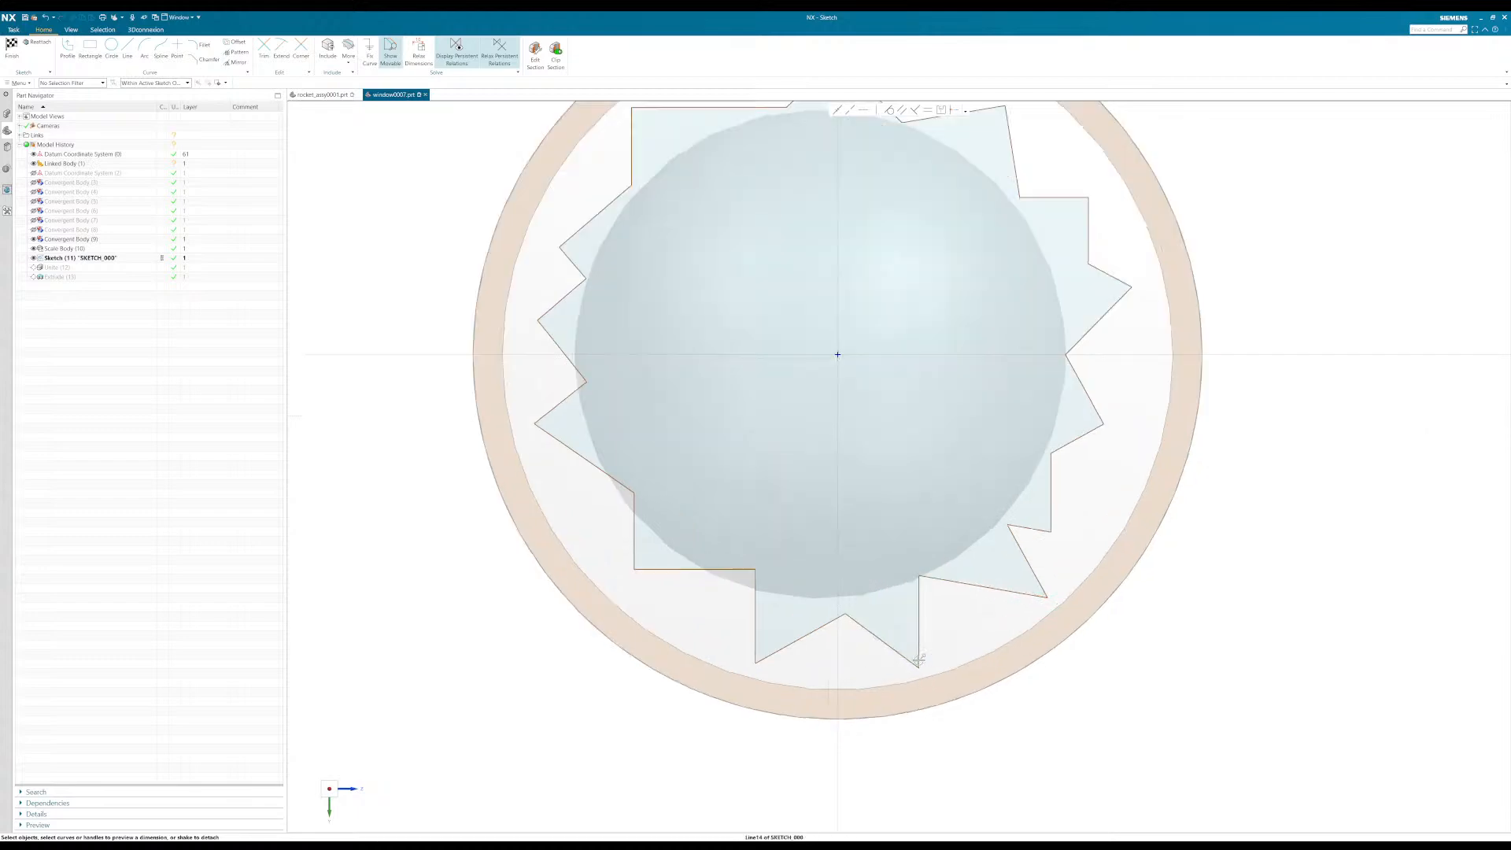
left_click(921, 617)
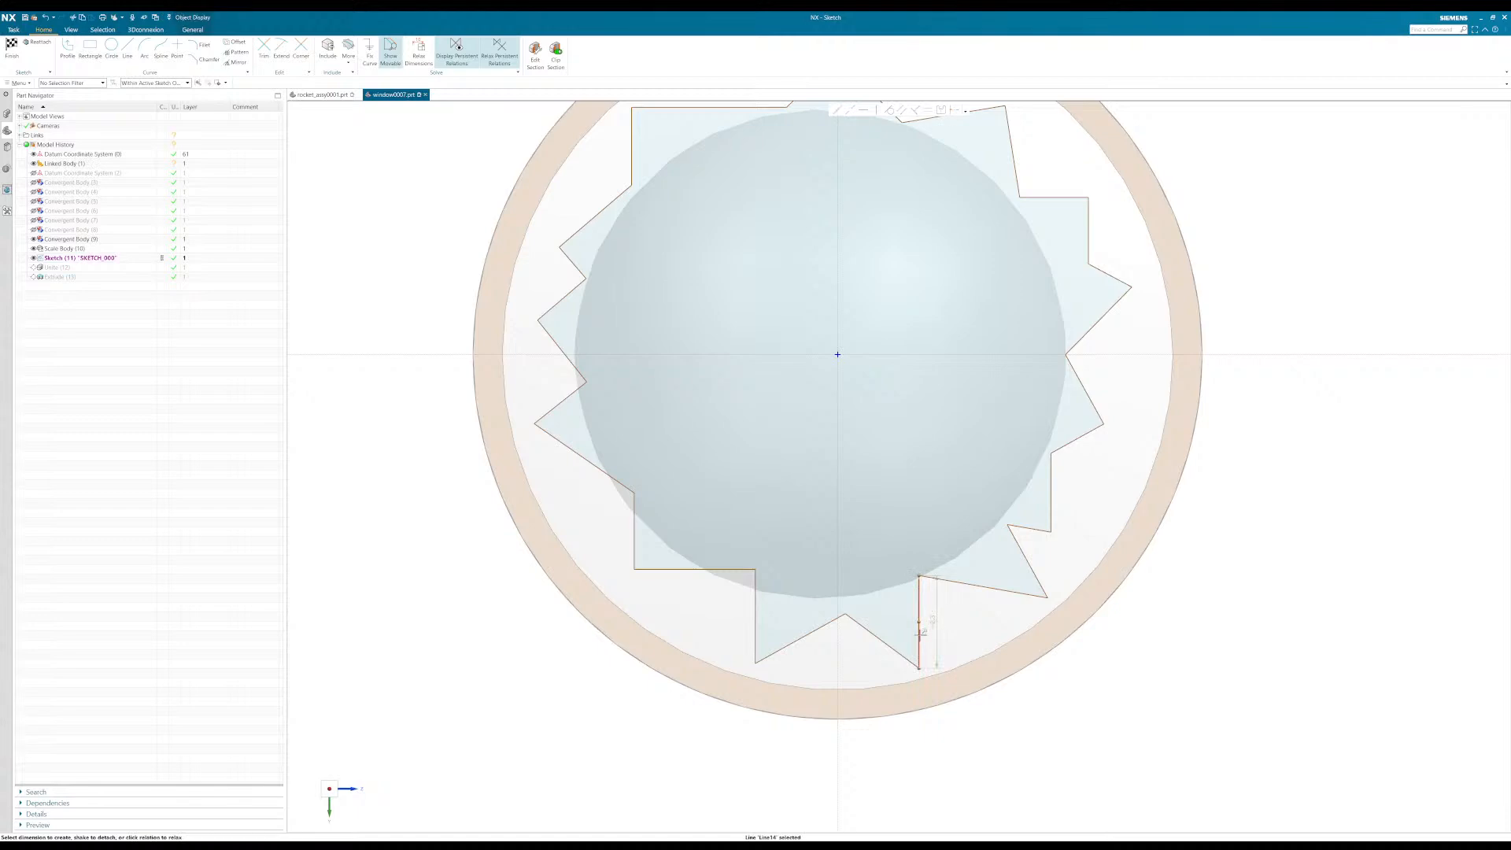
scroll(921, 632, "up", 4)
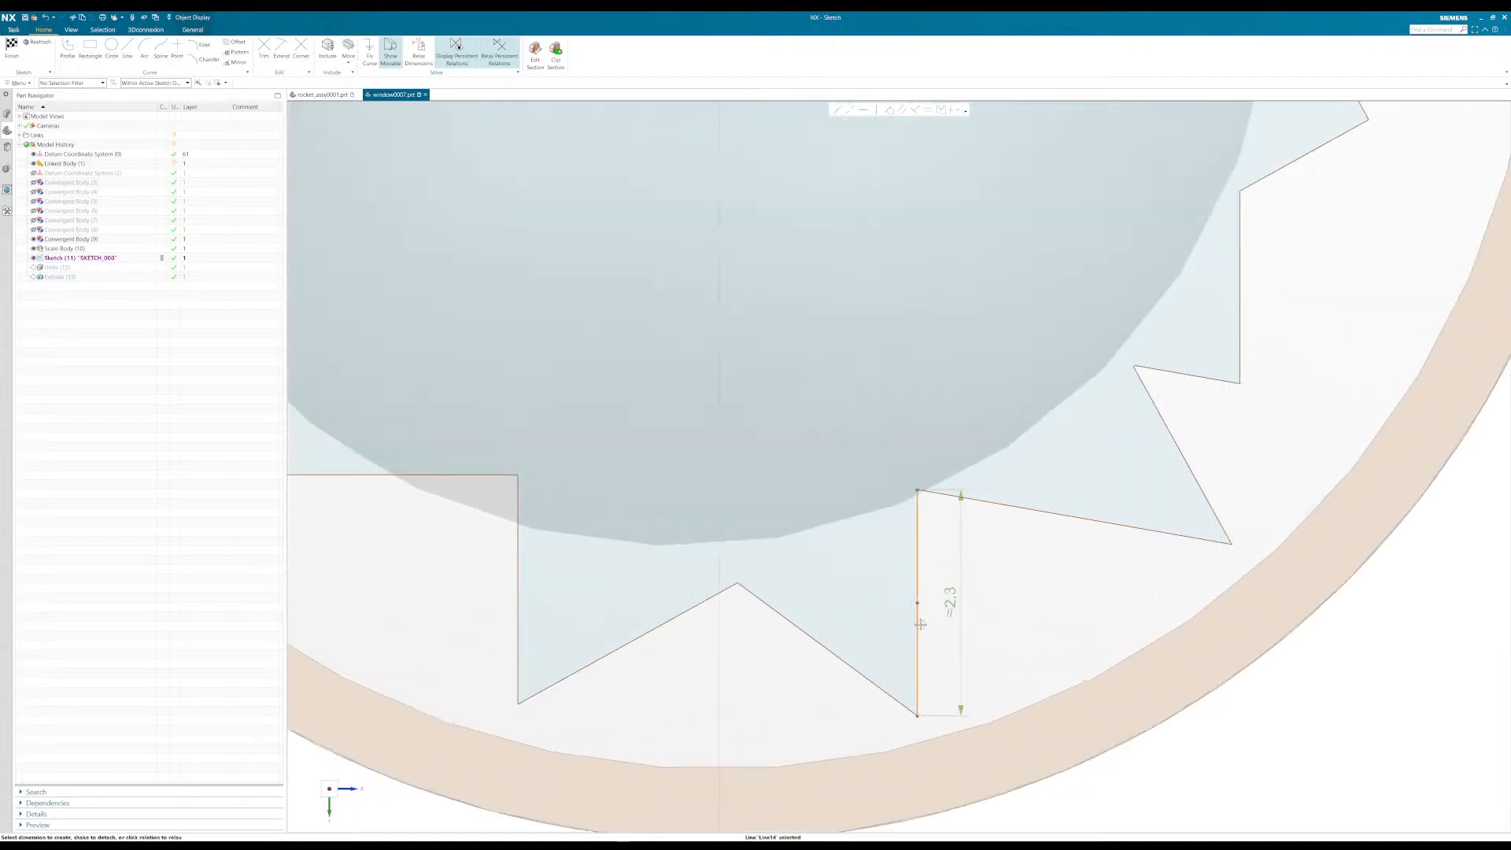
left_click(917, 619)
left_click_drag(917, 489, 940, 494)
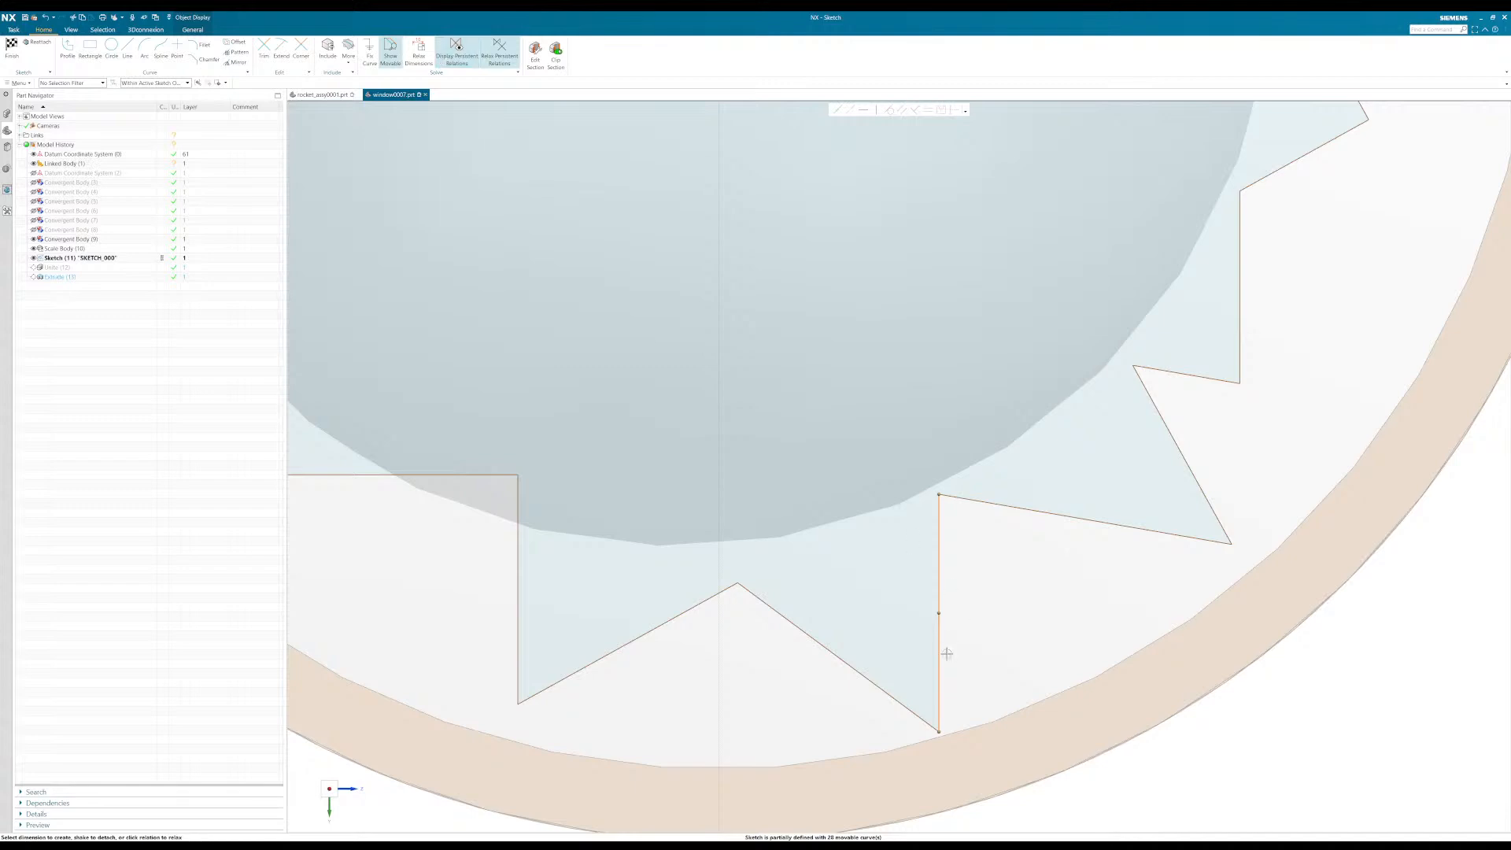
Step: Try to move the stepped edge on the lower-left part of the profile outward off the dome
scroll(1140, 641, "down", 2)
left_click(703, 536)
left_click_drag(721, 537, 665, 545)
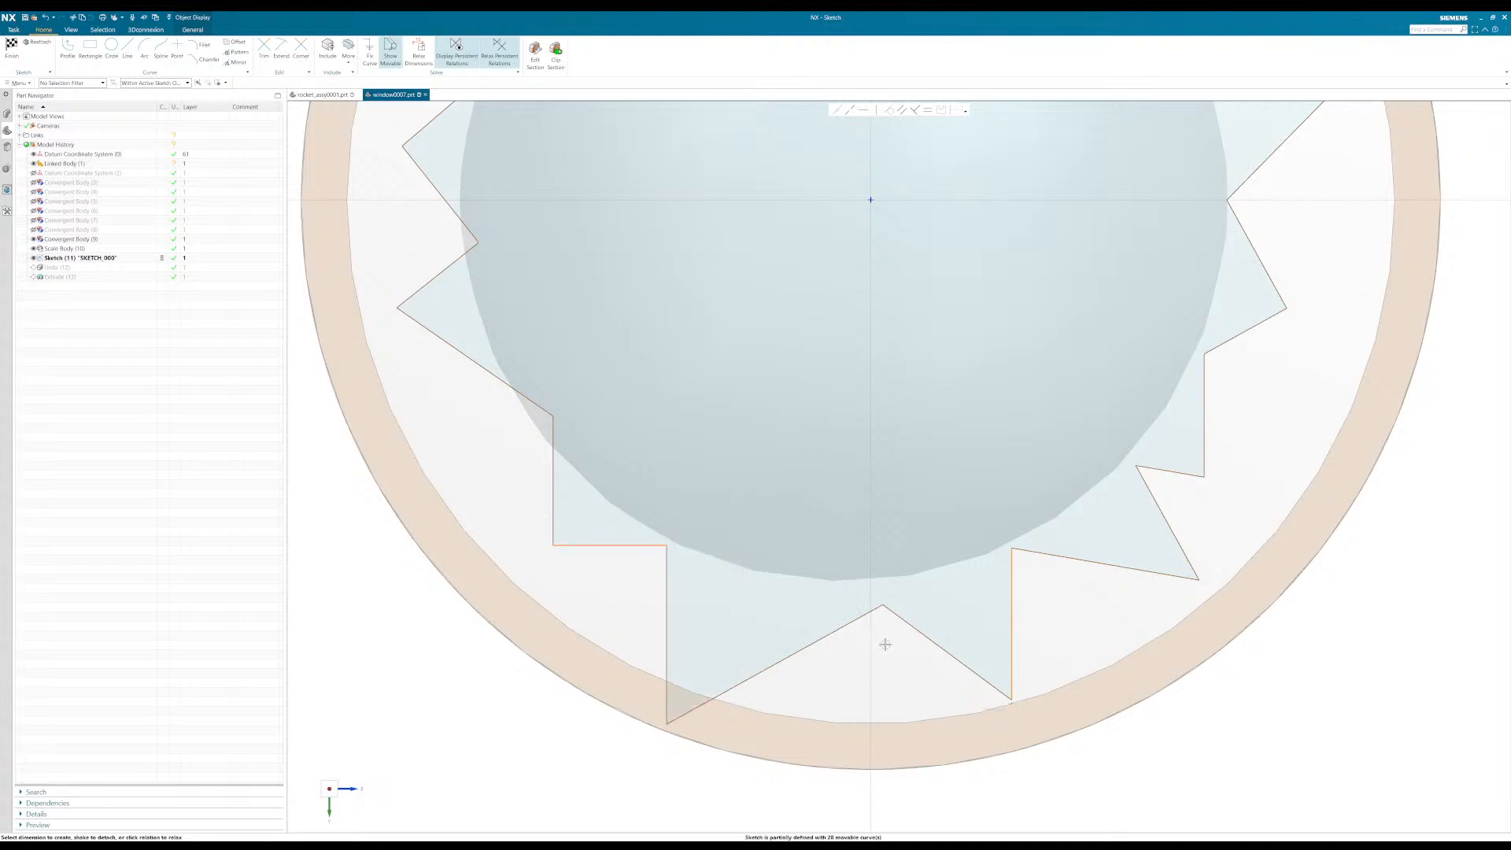
key("ctrl+z")
left_click(736, 536)
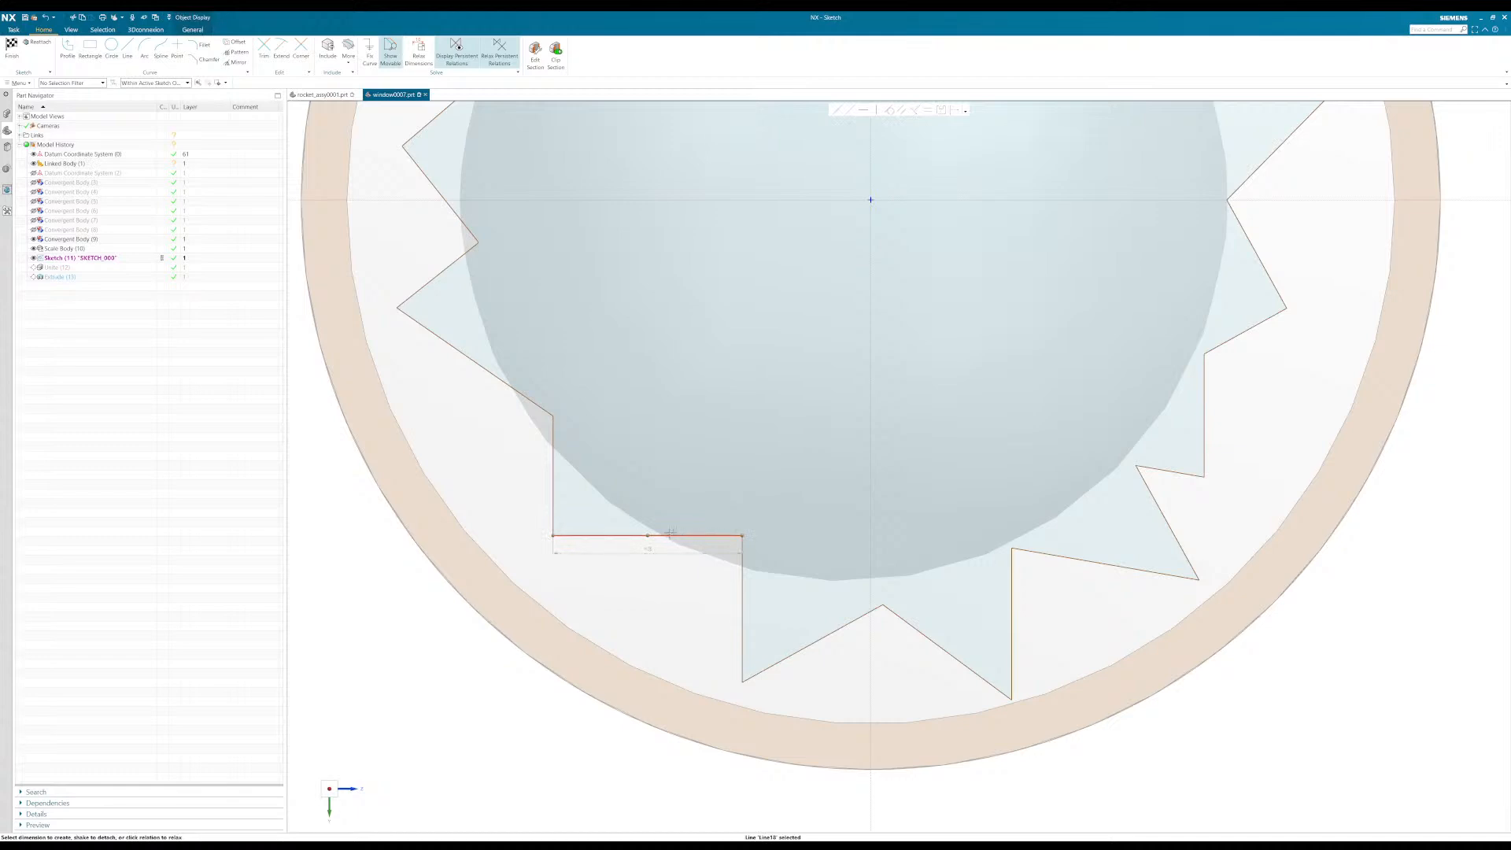
scroll(609, 554, "up", 6)
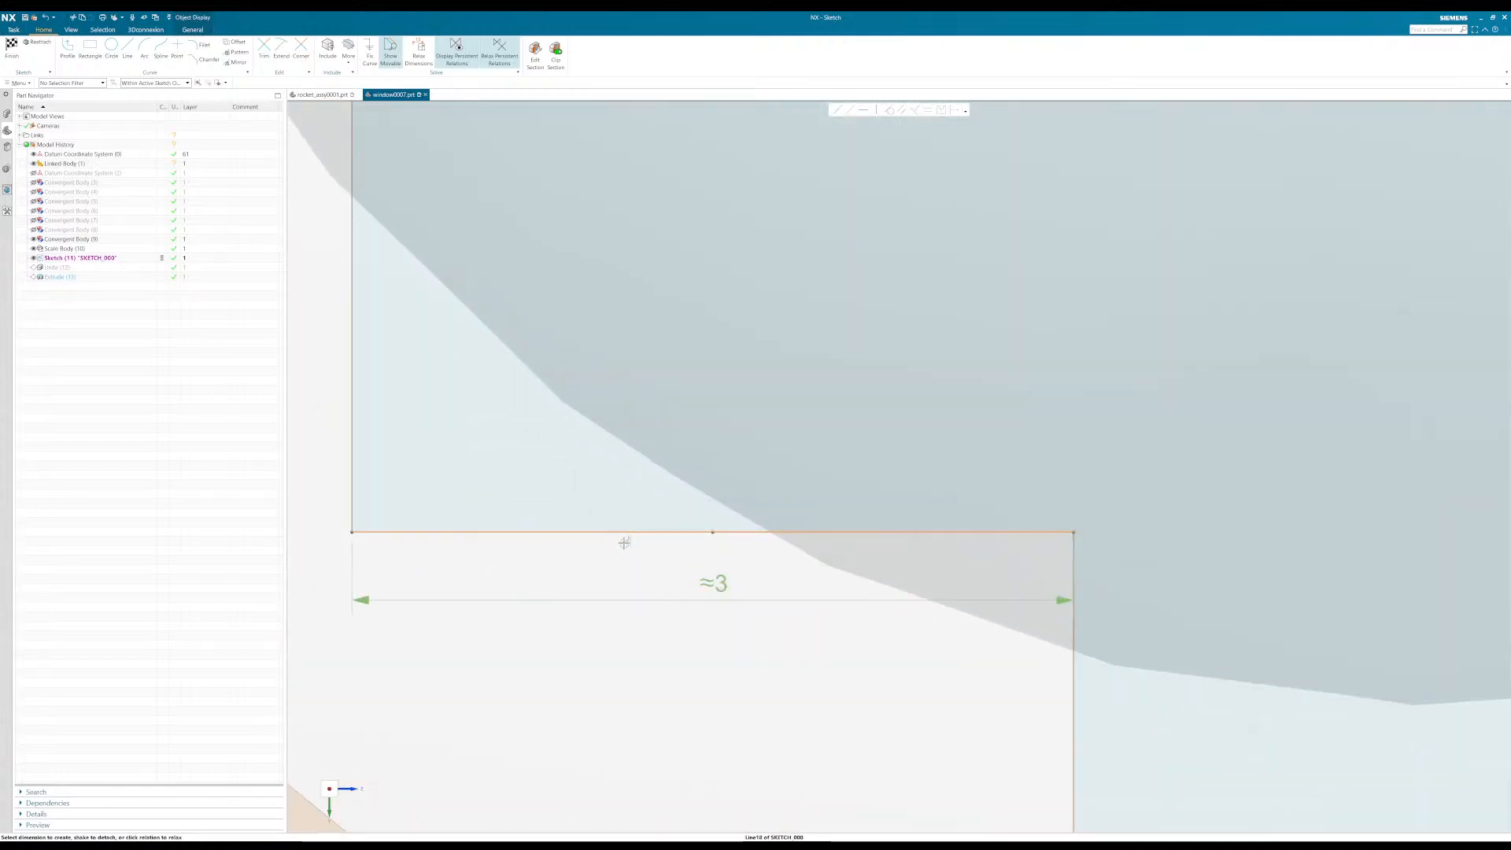
scroll(744, 554, "down", 5)
left_click_drag(617, 551, 616, 570)
Step: Delete the four stepped lines on the profile's lower-left side and pull the neighbouring notch just outside the dome
left_click(852, 607)
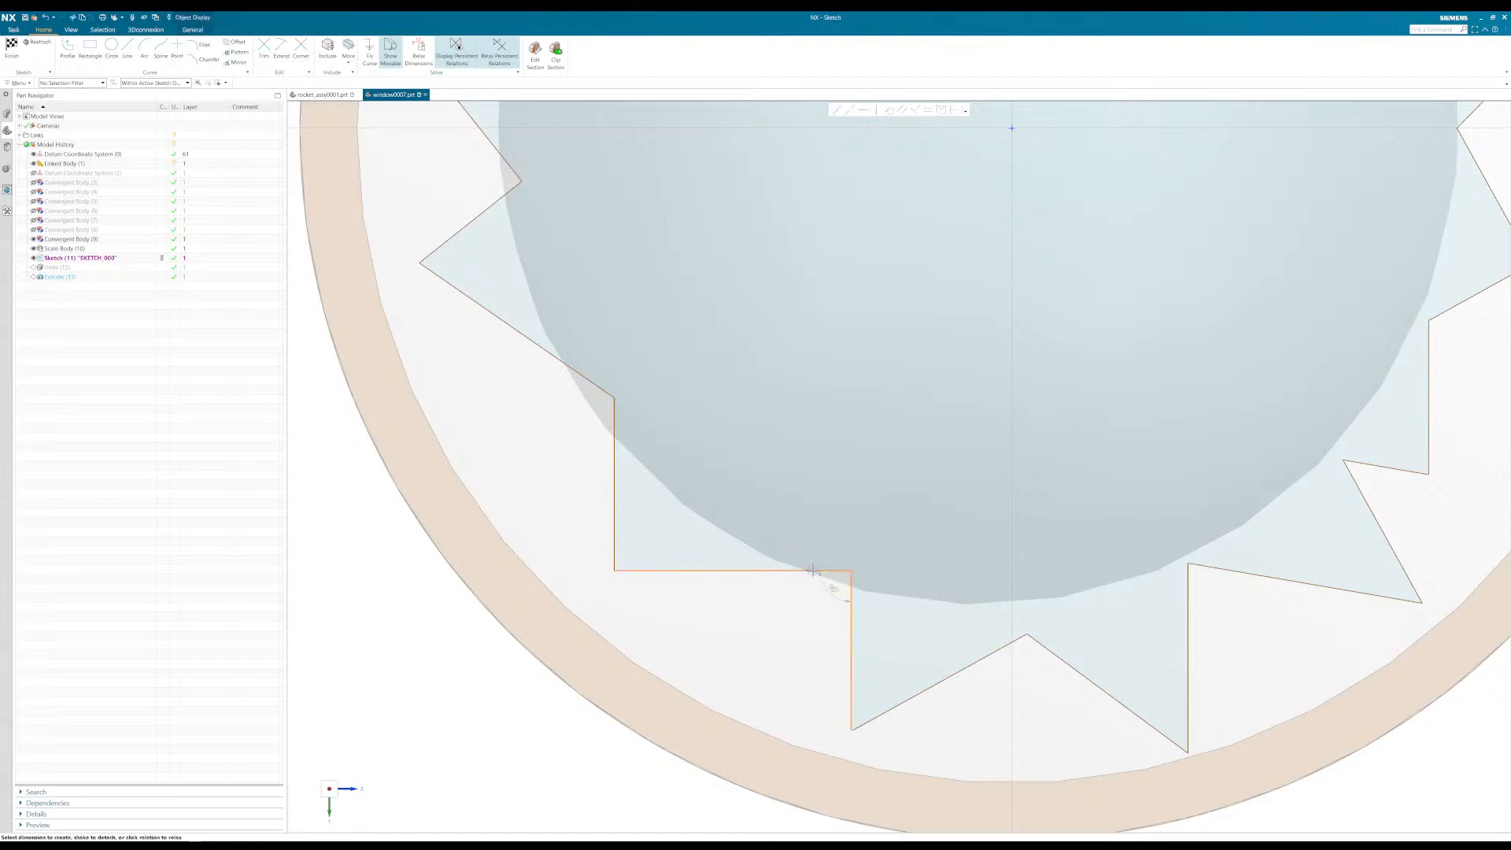
key("Escape")
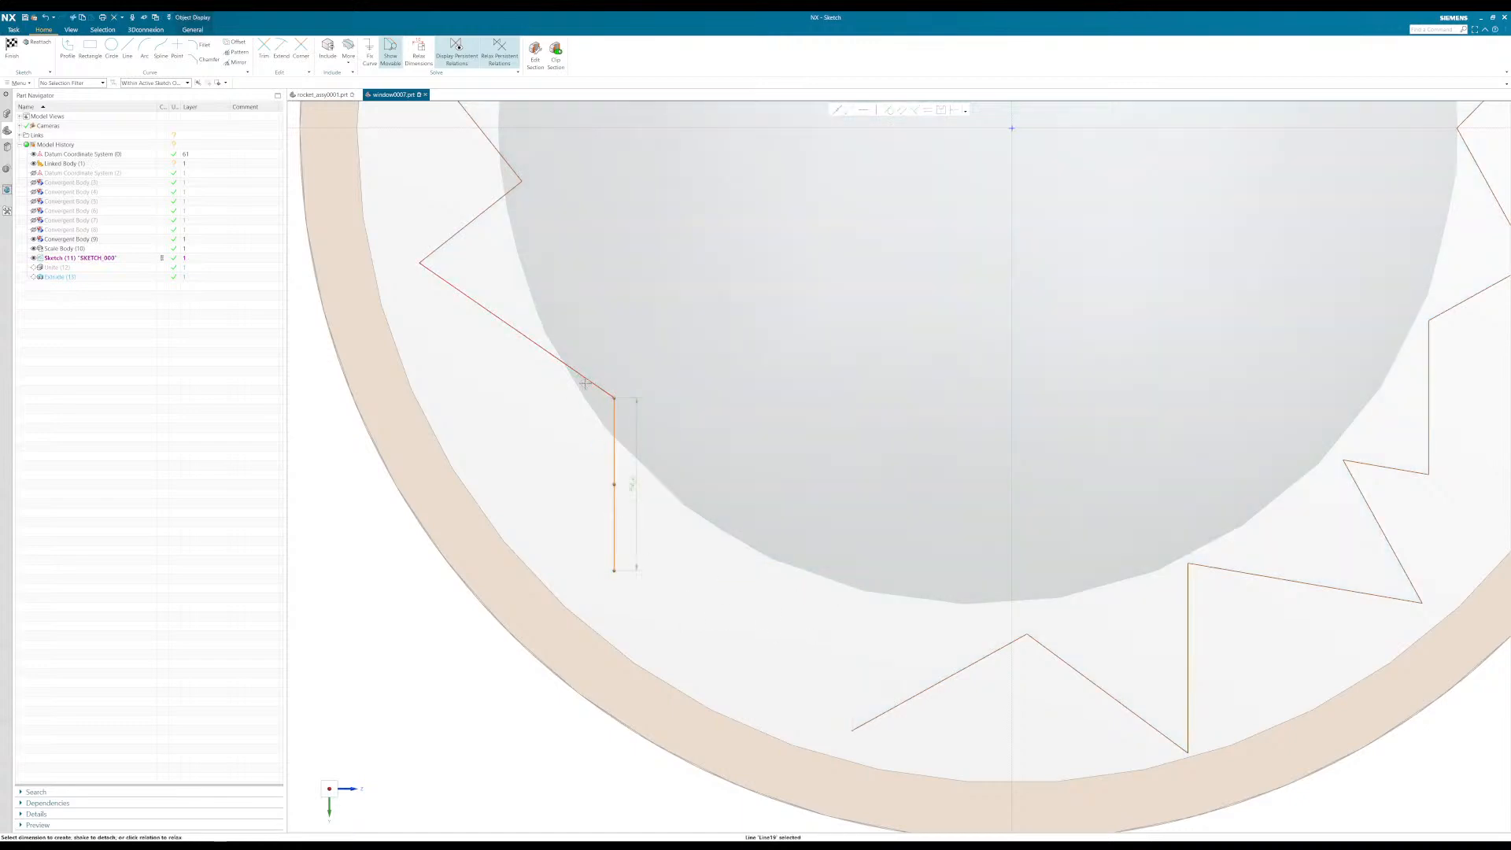
scroll(728, 588, "down", 2)
scroll(582, 481, "down", 2)
scroll(551, 398, "up", 2)
scroll(635, 372, "up", 2)
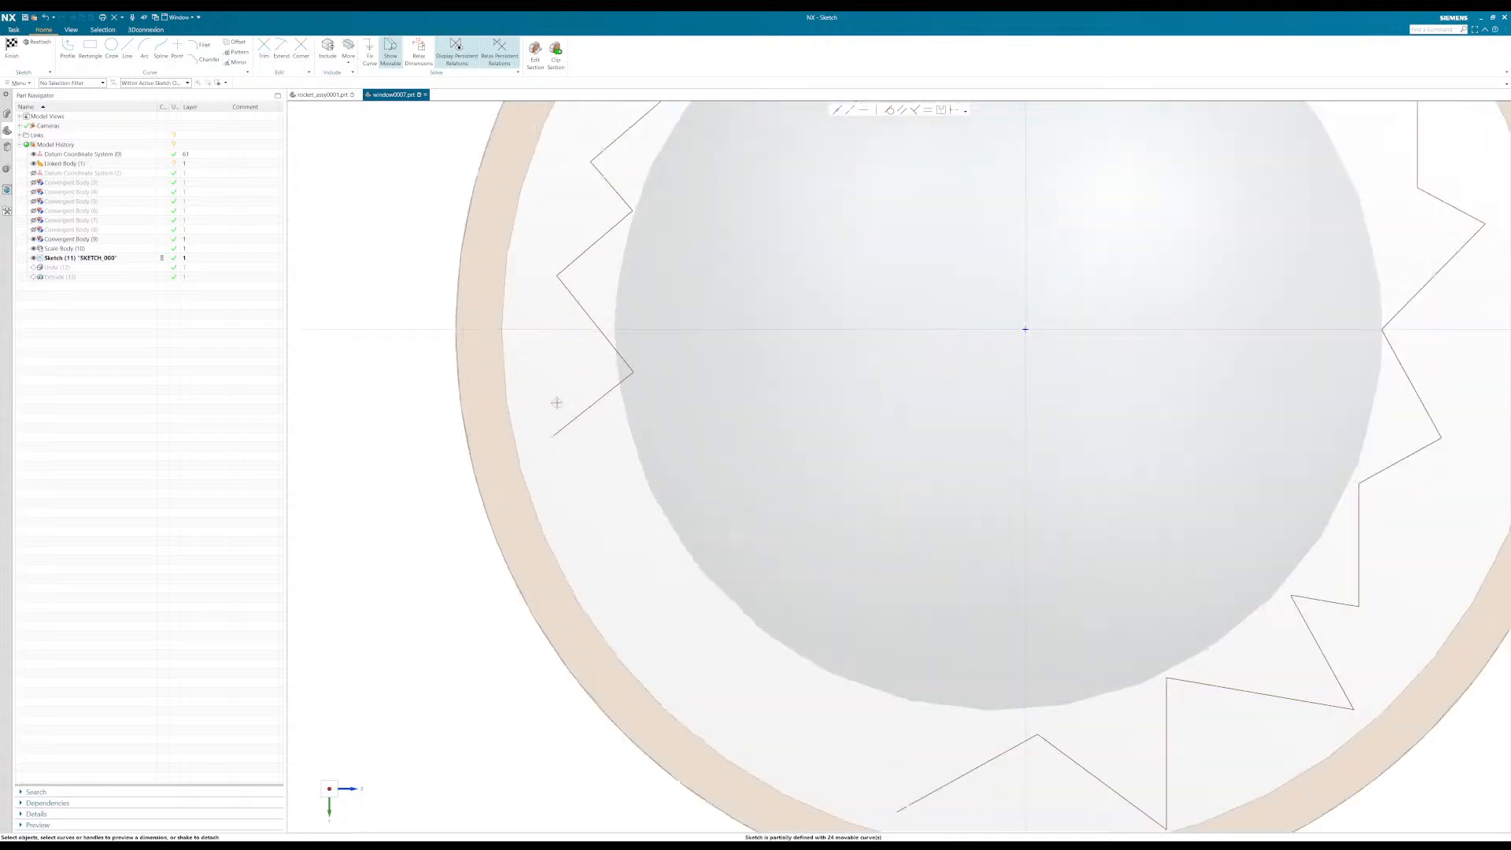
left_click_drag(633, 371, 613, 366)
Step: Draw six zigzag profile lines just outside the dome to bridge the lower-left gap and close the jagged outline
left_click(68, 49)
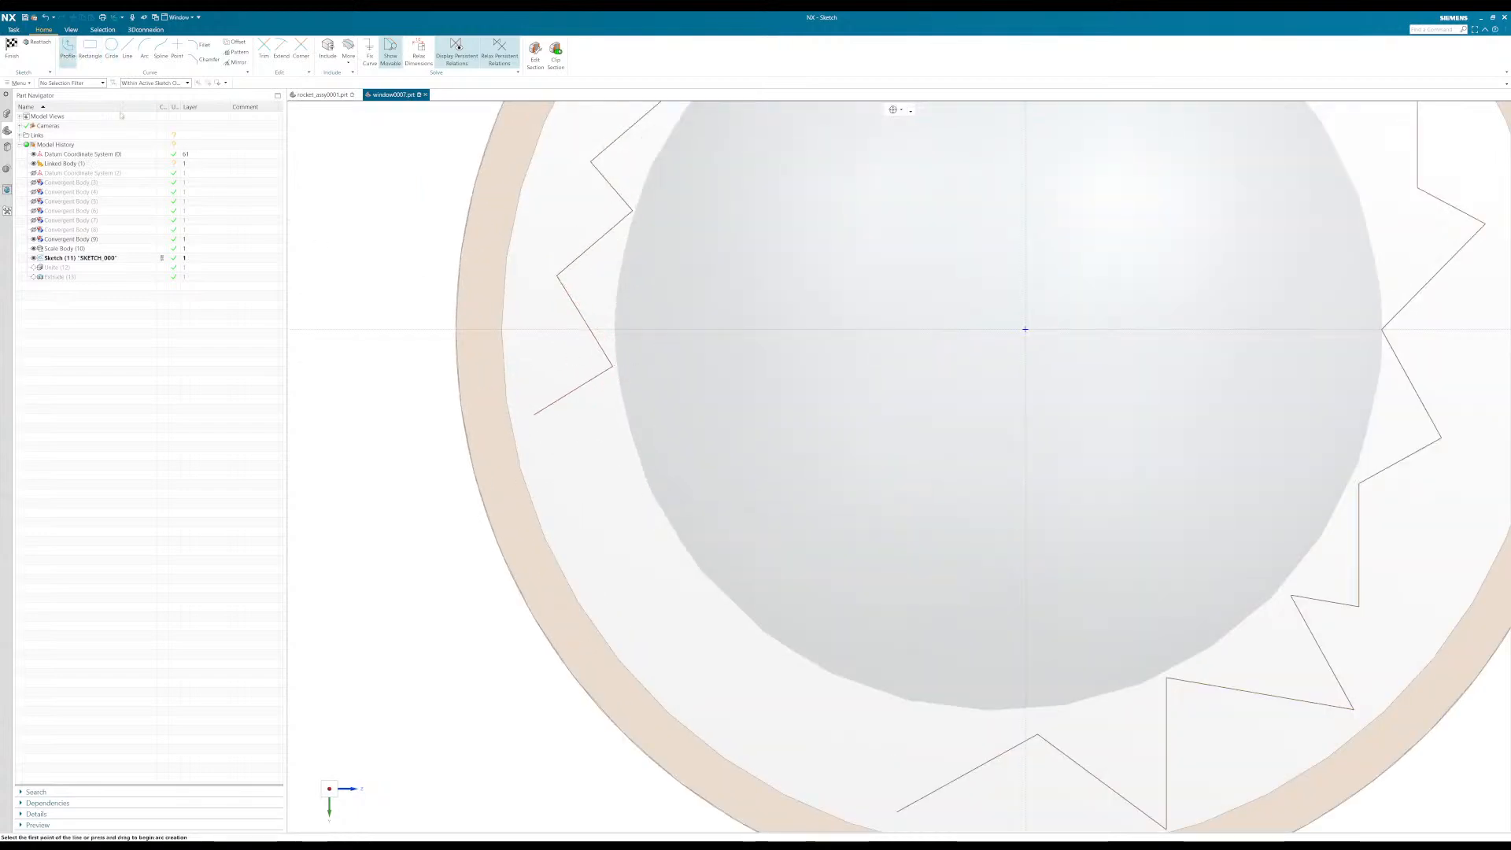
left_click(536, 413)
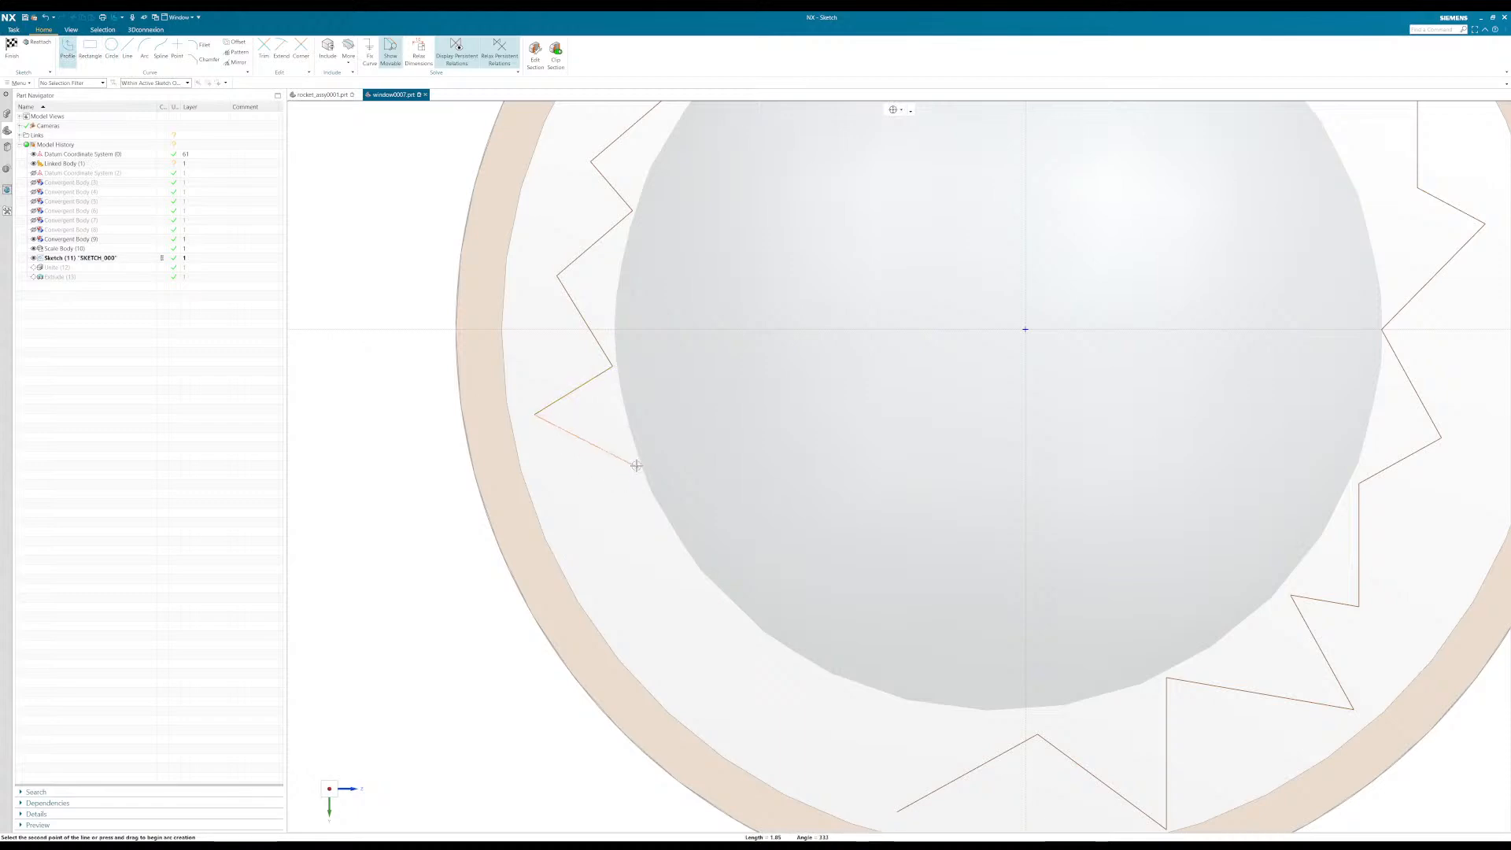
left_click(633, 465)
left_click(613, 598)
left_click(733, 611)
scroll(730, 611, "down", 3)
left_click(750, 714)
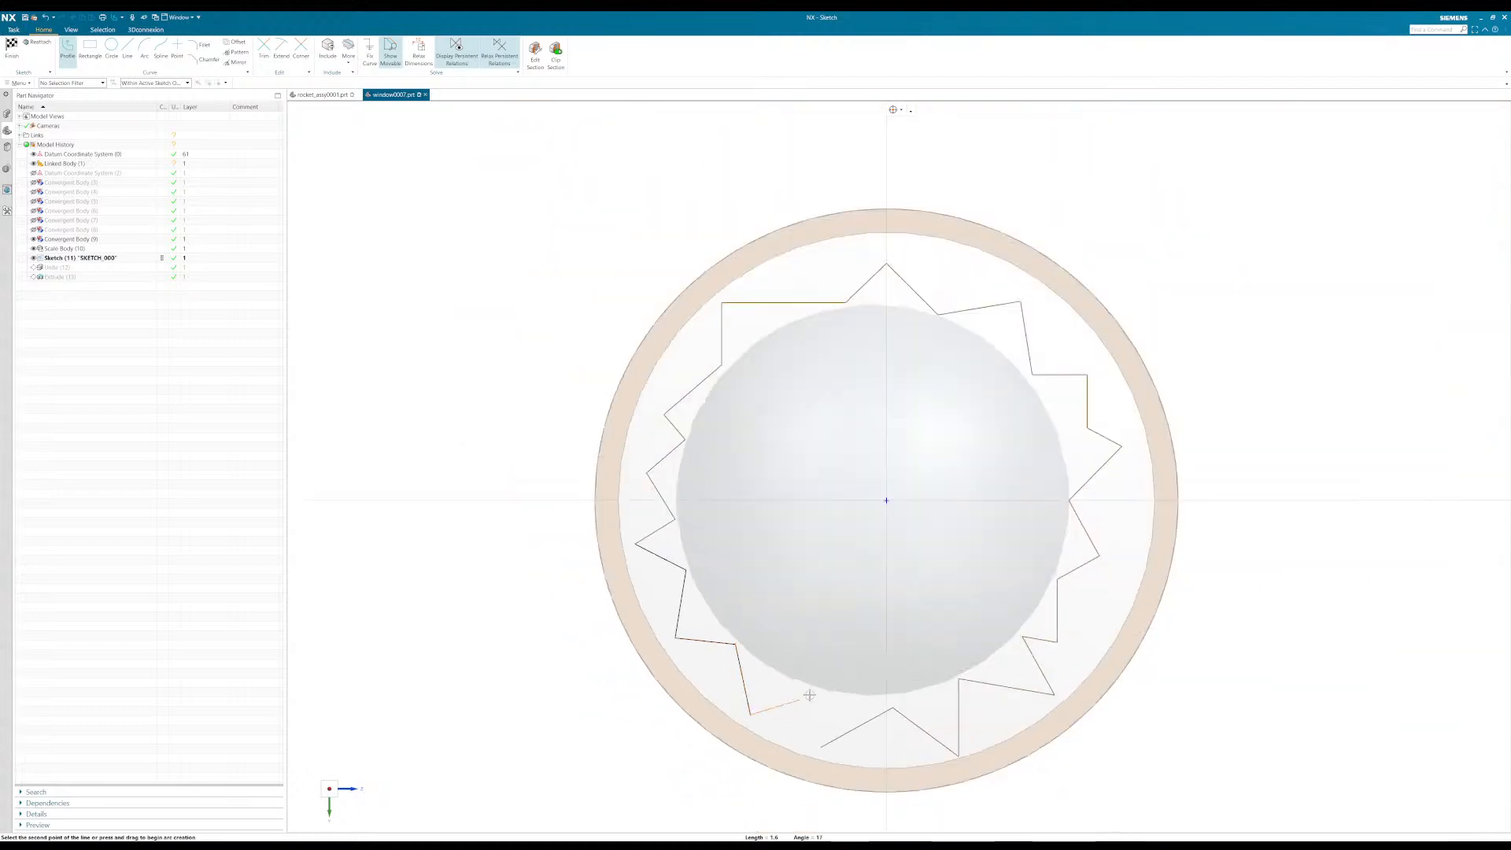
left_click(809, 693)
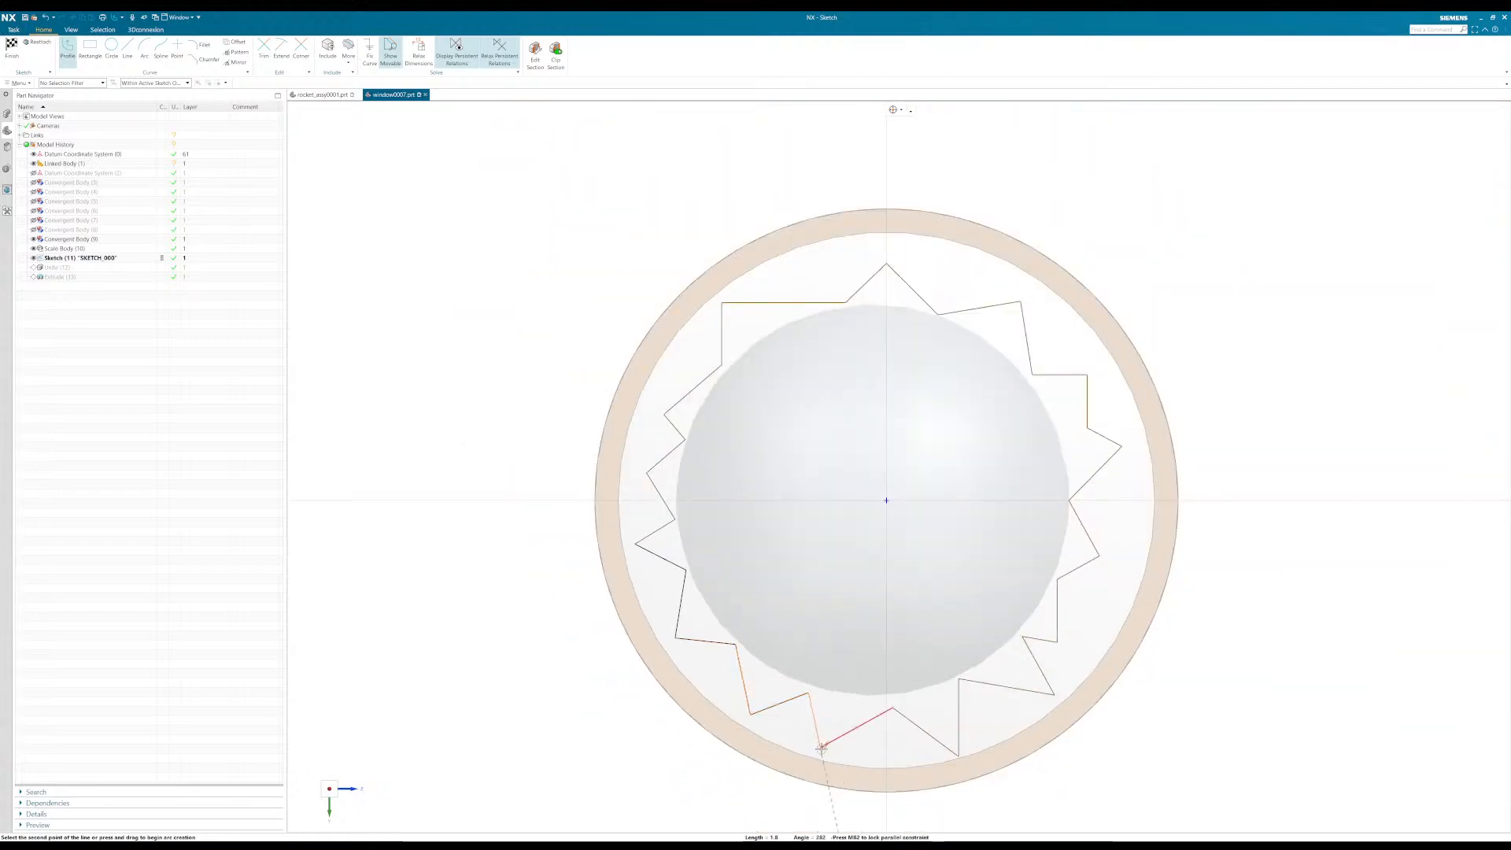
left_click(821, 746)
key("Escape")
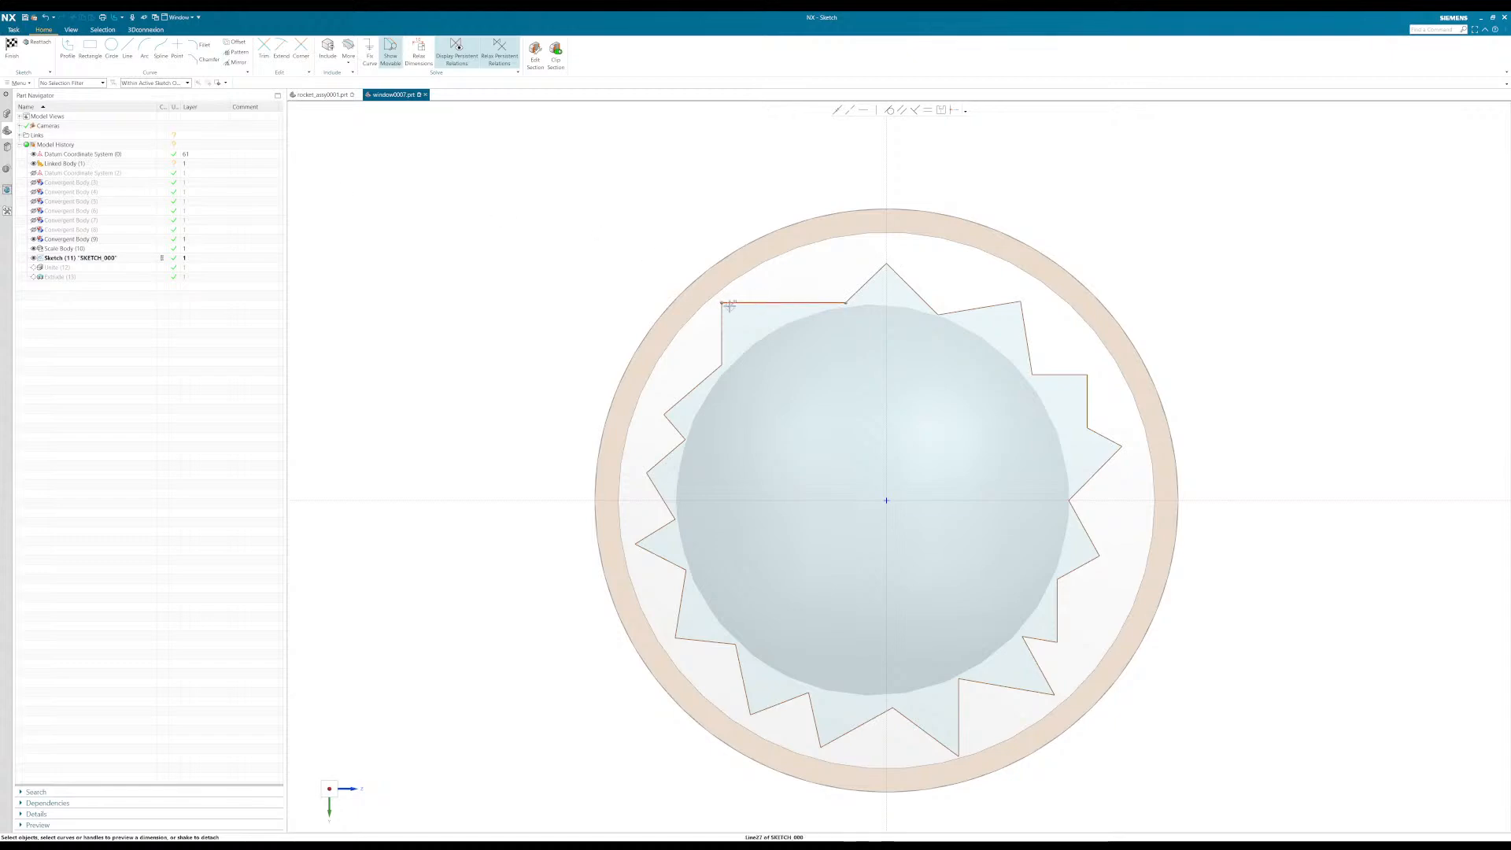
Step: Finish the sketch and make the jagged Extrude the current feature to update the cut
left_click(12, 51)
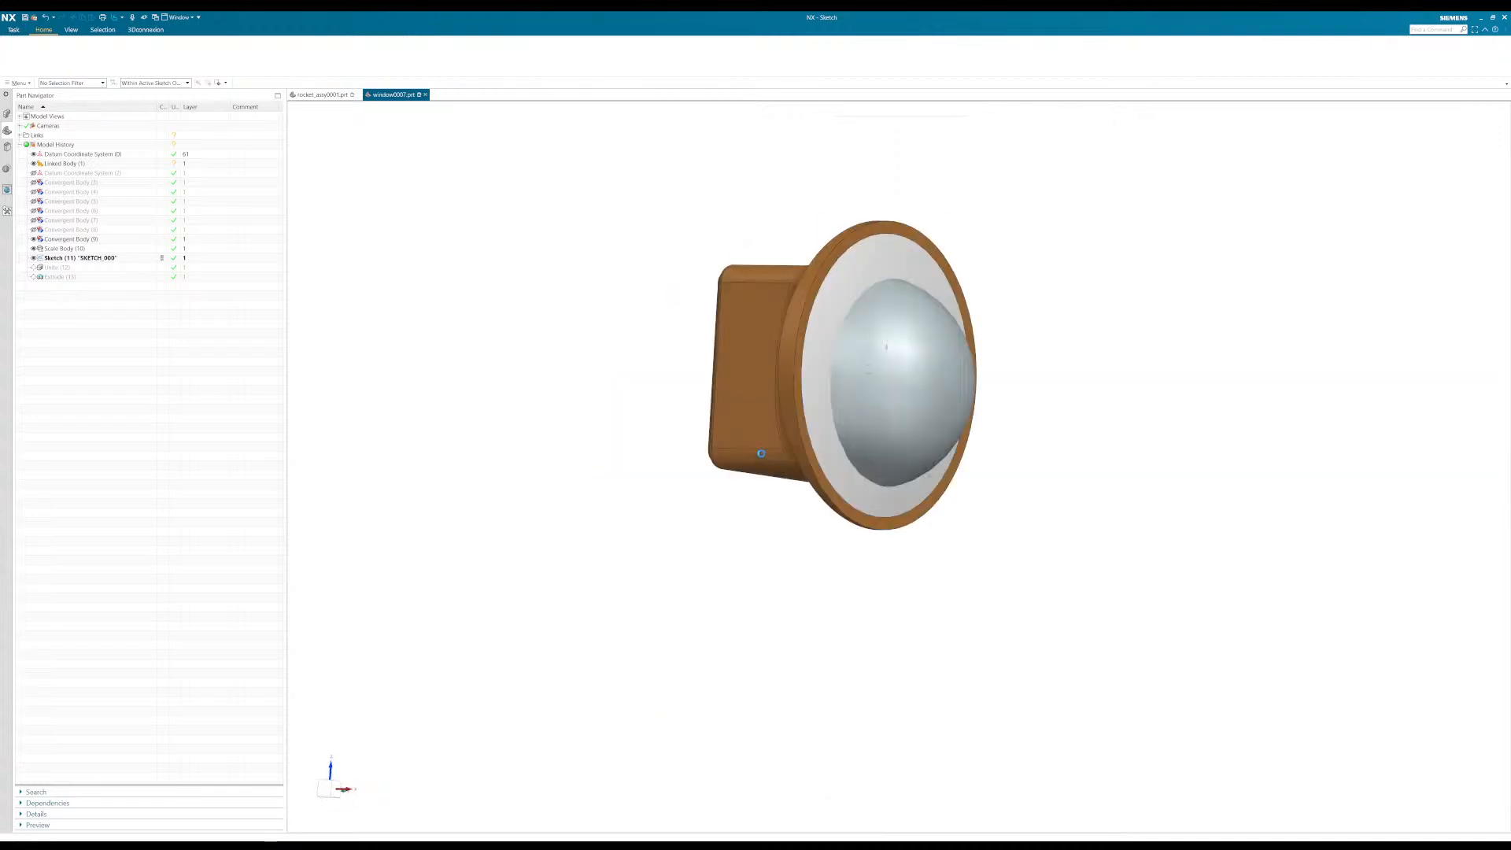
double_click(77, 277)
mouse_move(482, 400)
middle_mouse_down()
mouse_move(385, 388)
mouse_move(396, 408)
mouse_move(378, 371)
mouse_move(351, 364)
mouse_move(378, 331)
mouse_move(428, 327)
mouse_move(517, 333)
mouse_move(548, 368)
middle_mouse_up()
scroll(740, 331, "up", 5)
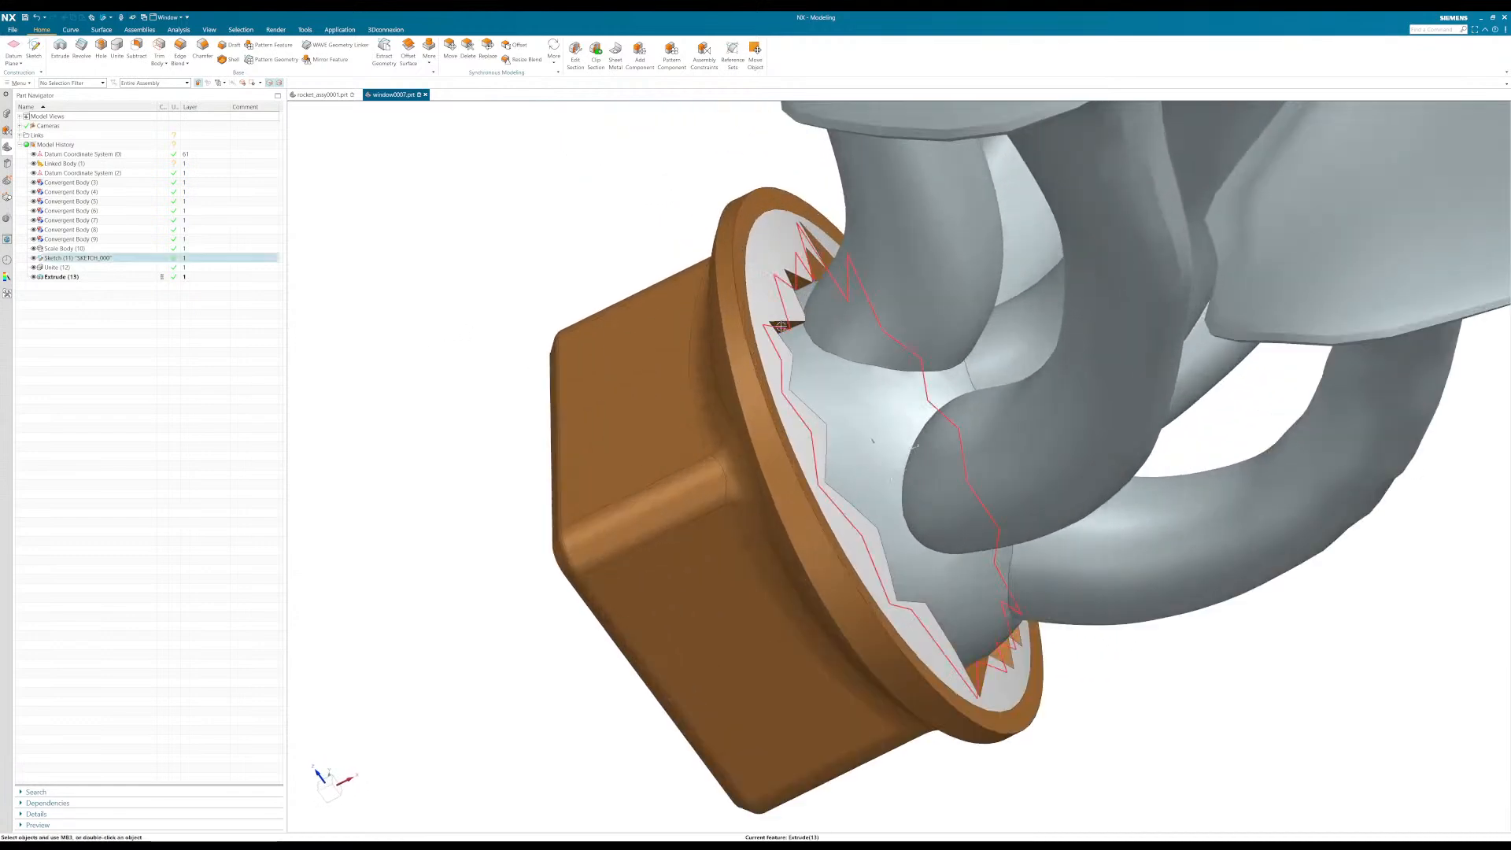
Step: Reopen the jagged cut's sketch, move the inward vertex lying on the horizontal axis slightly outward off the dome, and finish the sketch
double_click(780, 326)
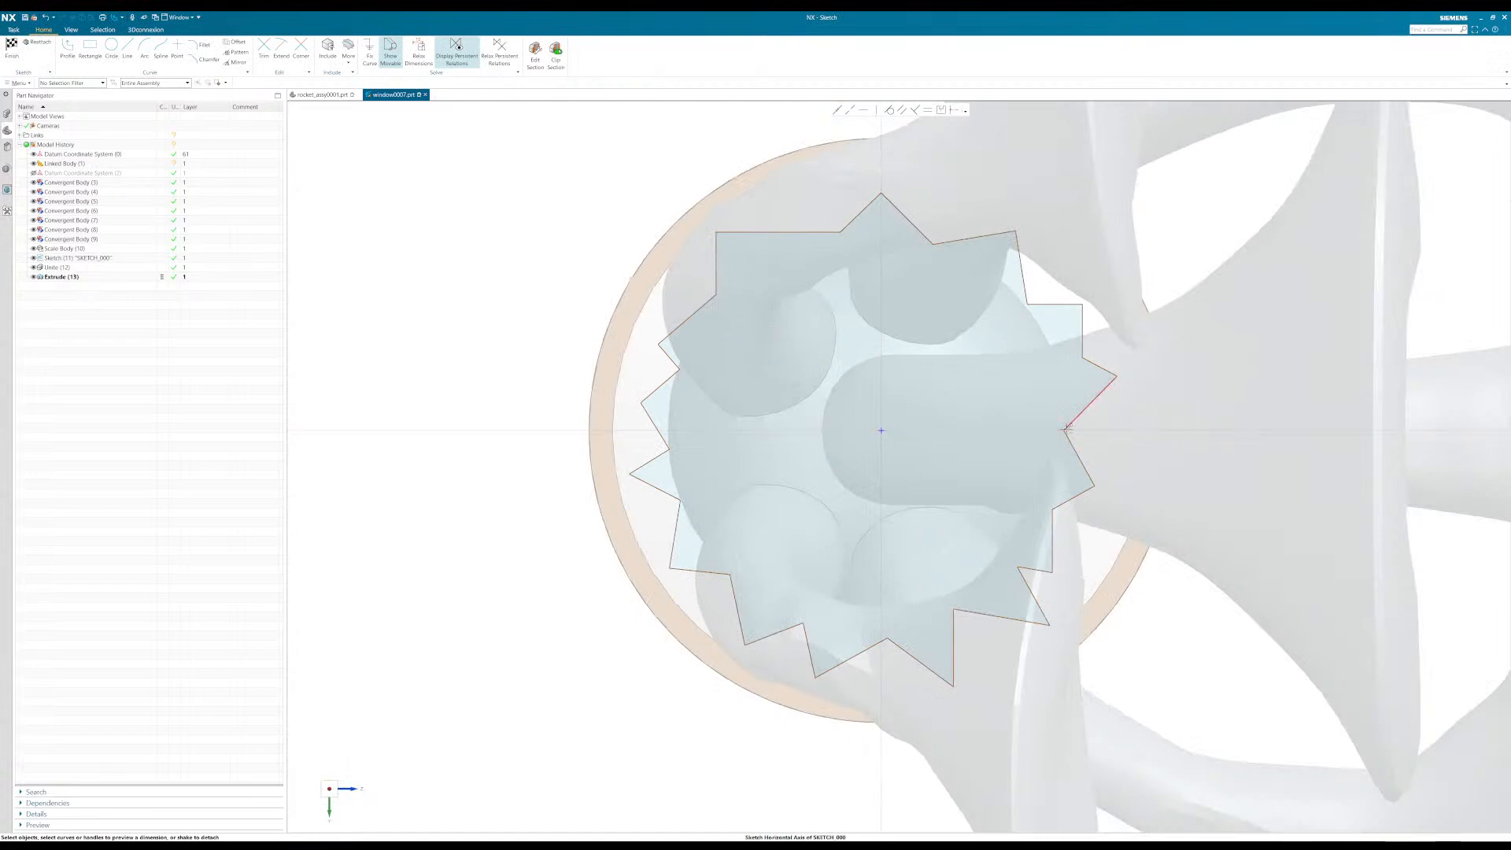
left_click_drag(1066, 430, 1081, 430)
left_click(12, 48)
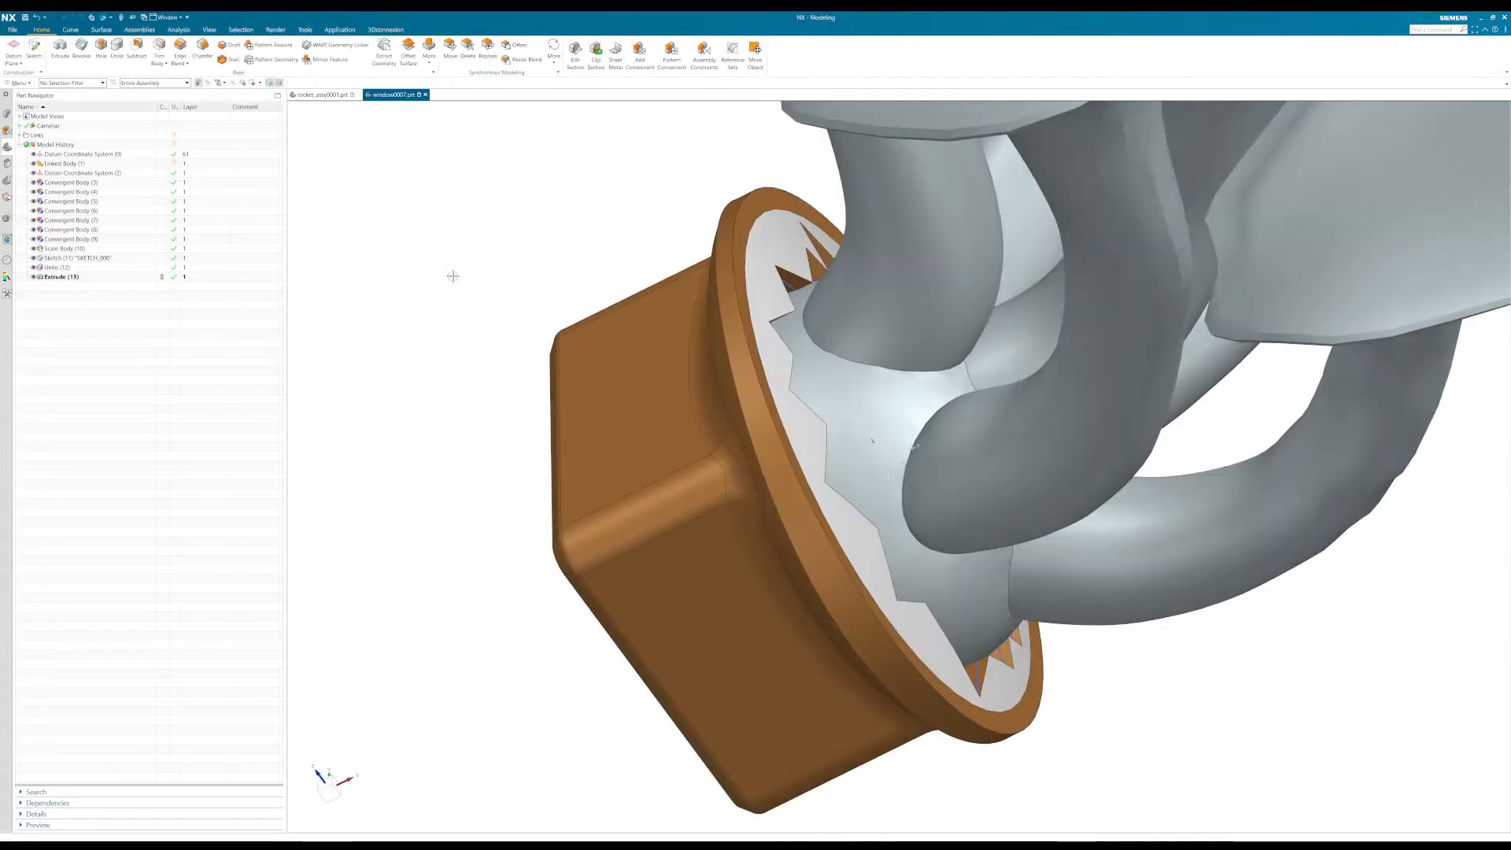
Step: Hide the jagged profile sketch of the window cut
mouse_move(452, 273)
middle_mouse_down()
mouse_move(529, 286)
mouse_move(628, 370)
mouse_move(642, 346)
mouse_move(638, 250)
mouse_move(614, 260)
middle_mouse_up()
left_click(73, 258)
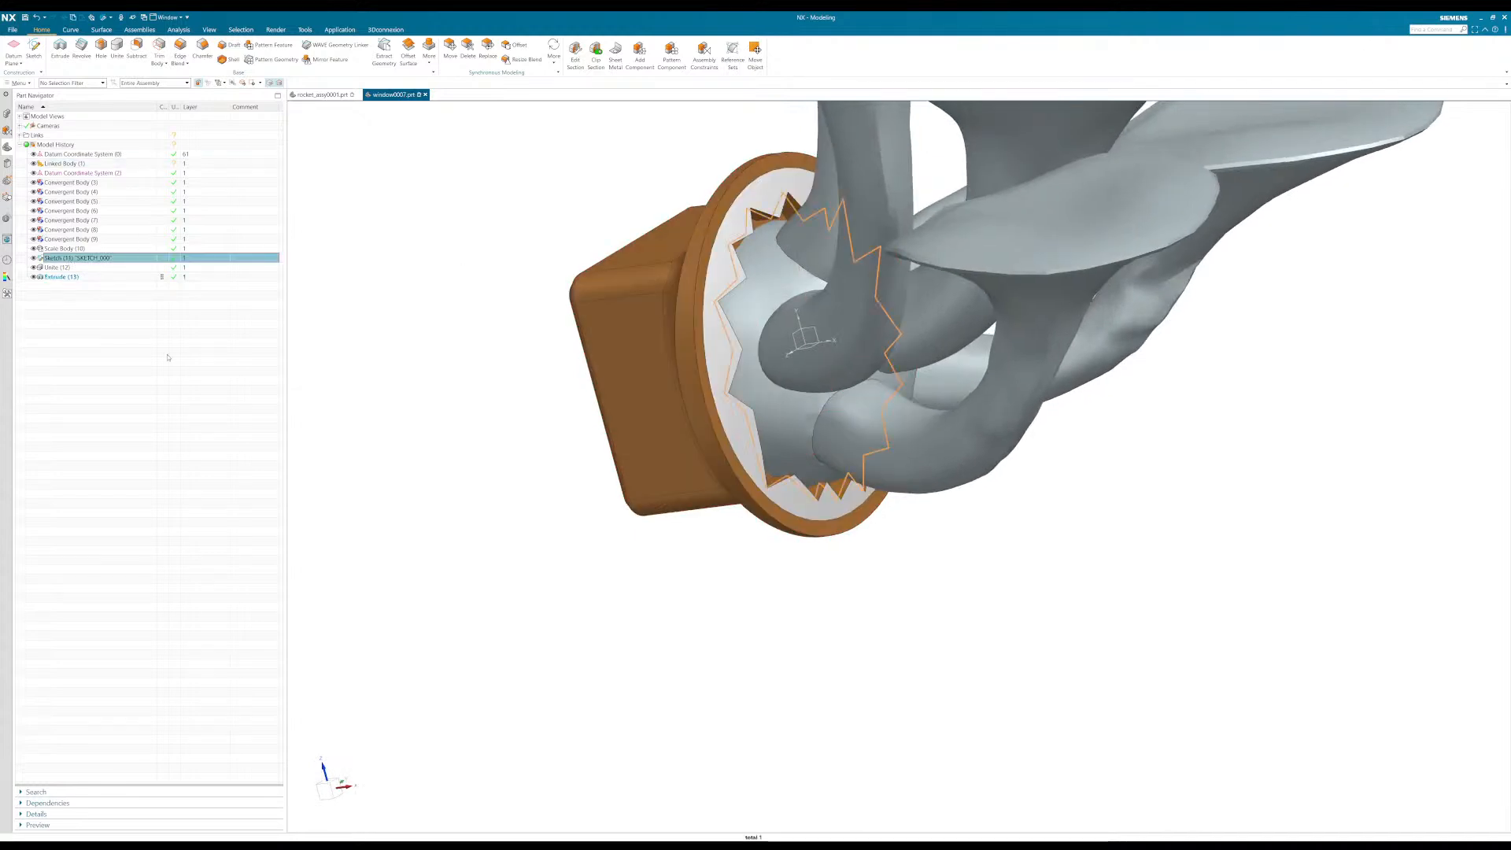
key("ctrl+b")
left_click(112, 62)
left_click(913, 325)
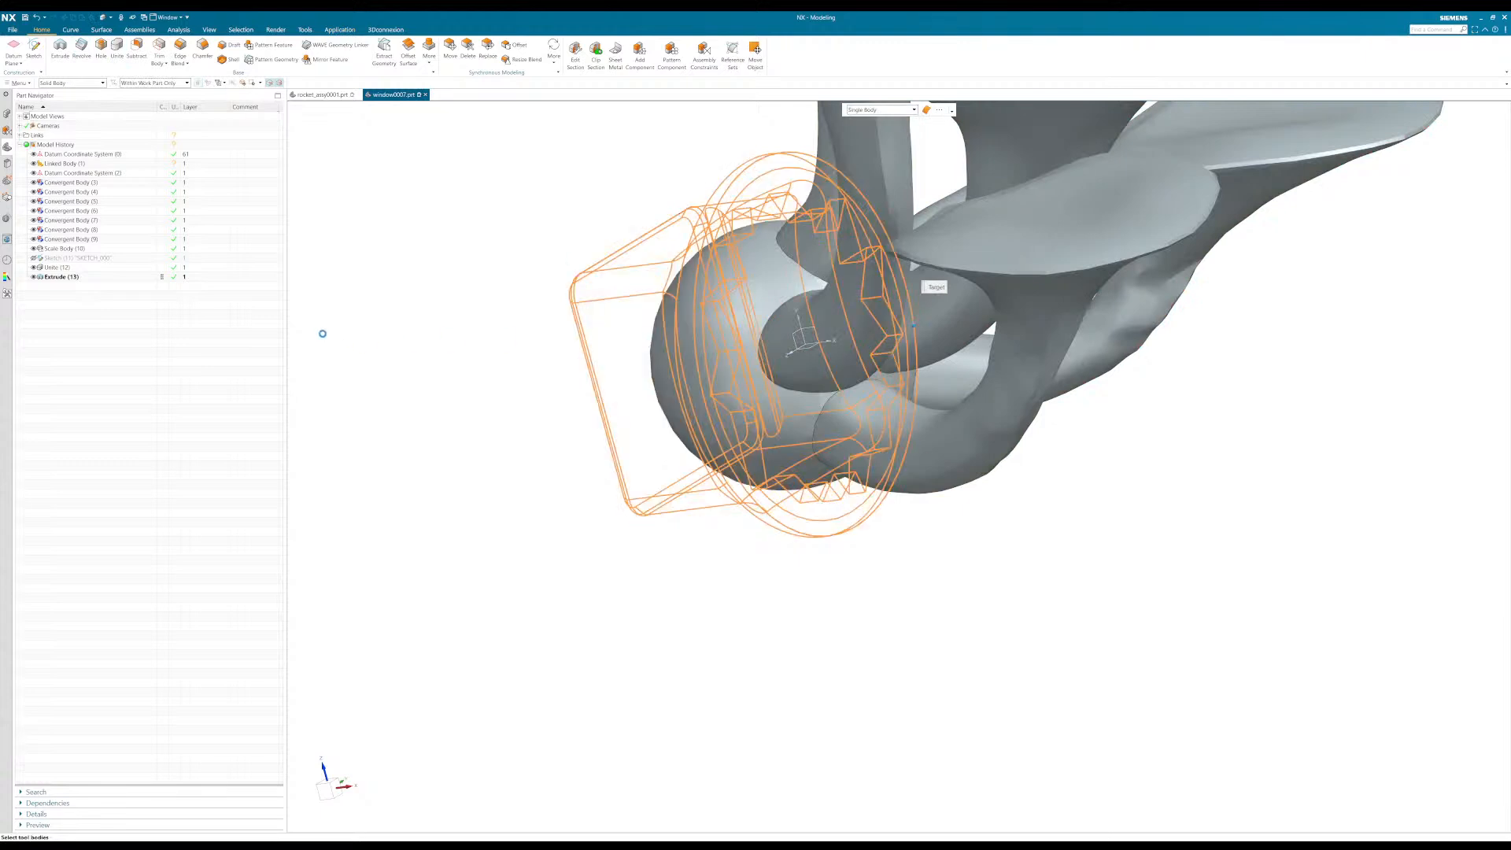
key("Escape")
Step: Unite the convergent horn cluster and the window body into a single body
left_click(114, 57)
left_click(673, 336)
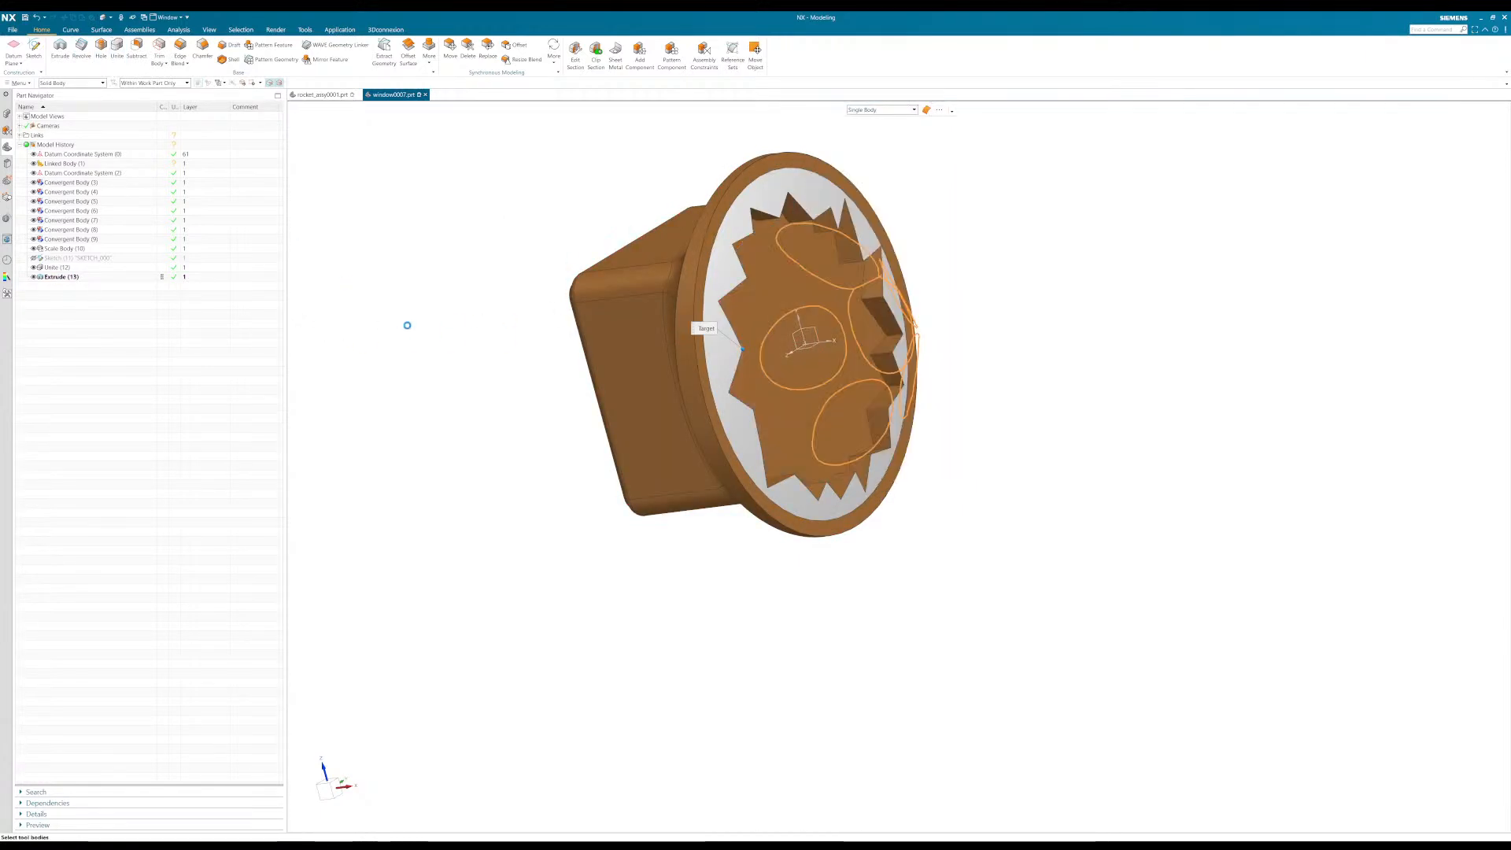
scroll(470, 378, "down", 5)
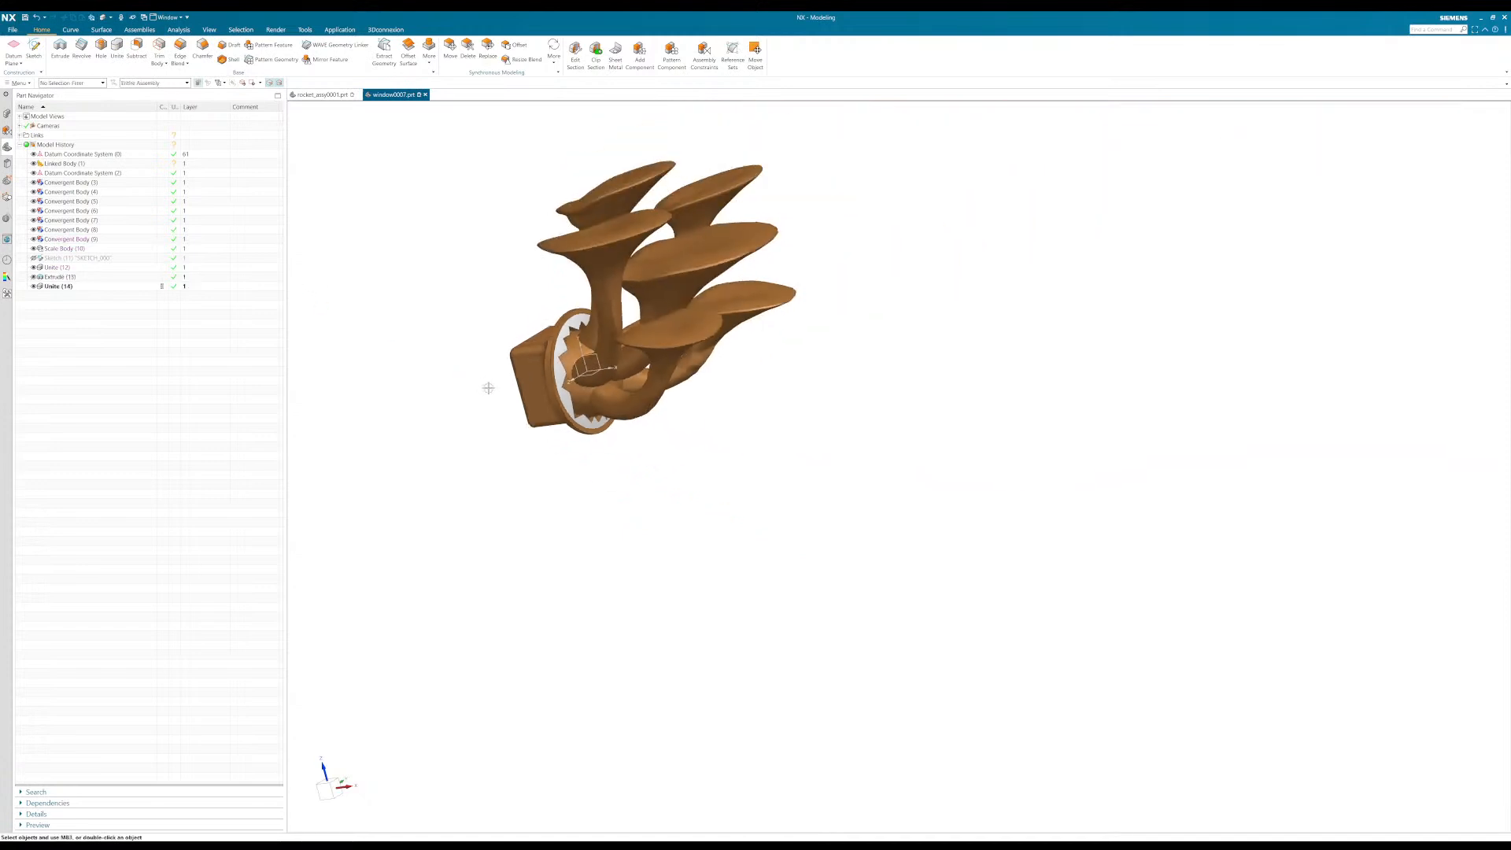
Step: Switch to the rocket assembly and examine the updated horned window, the cracks and the door from all around the rocket
key("End")
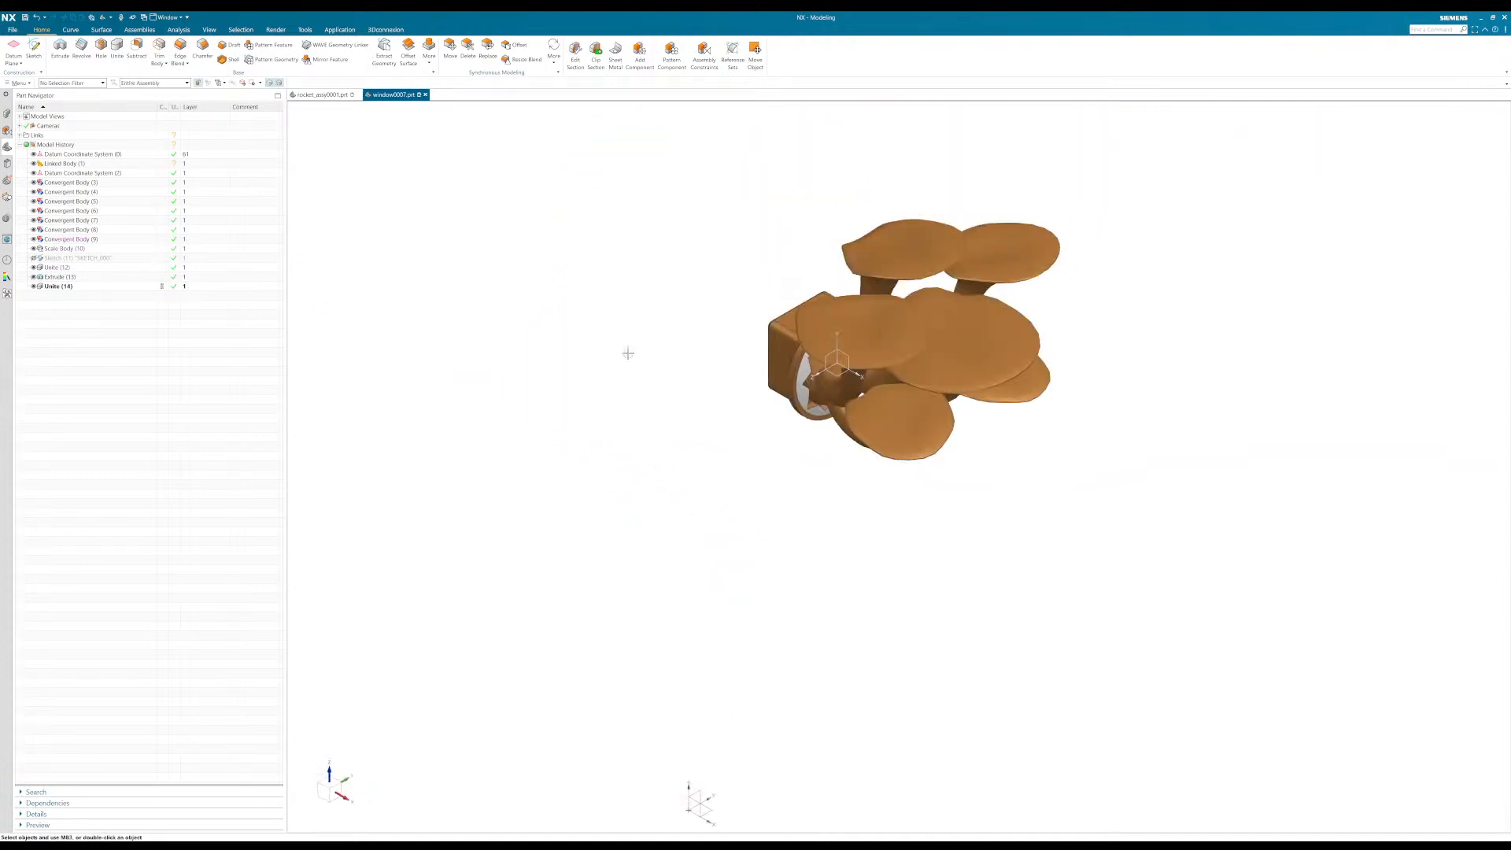
mouse_move(701, 366)
middle_mouse_down()
mouse_move(669, 314)
mouse_move(617, 320)
mouse_move(557, 341)
mouse_move(547, 398)
mouse_move(564, 351)
mouse_move(692, 324)
mouse_move(719, 341)
mouse_move(725, 446)
mouse_move(702, 385)
mouse_move(658, 361)
mouse_move(698, 371)
middle_mouse_up()
left_click(323, 95)
mouse_move(966, 402)
middle_mouse_down()
mouse_move(921, 410)
mouse_move(928, 426)
mouse_move(952, 387)
middle_mouse_up()
middle_click_drag(1038, 451, 862, 449)
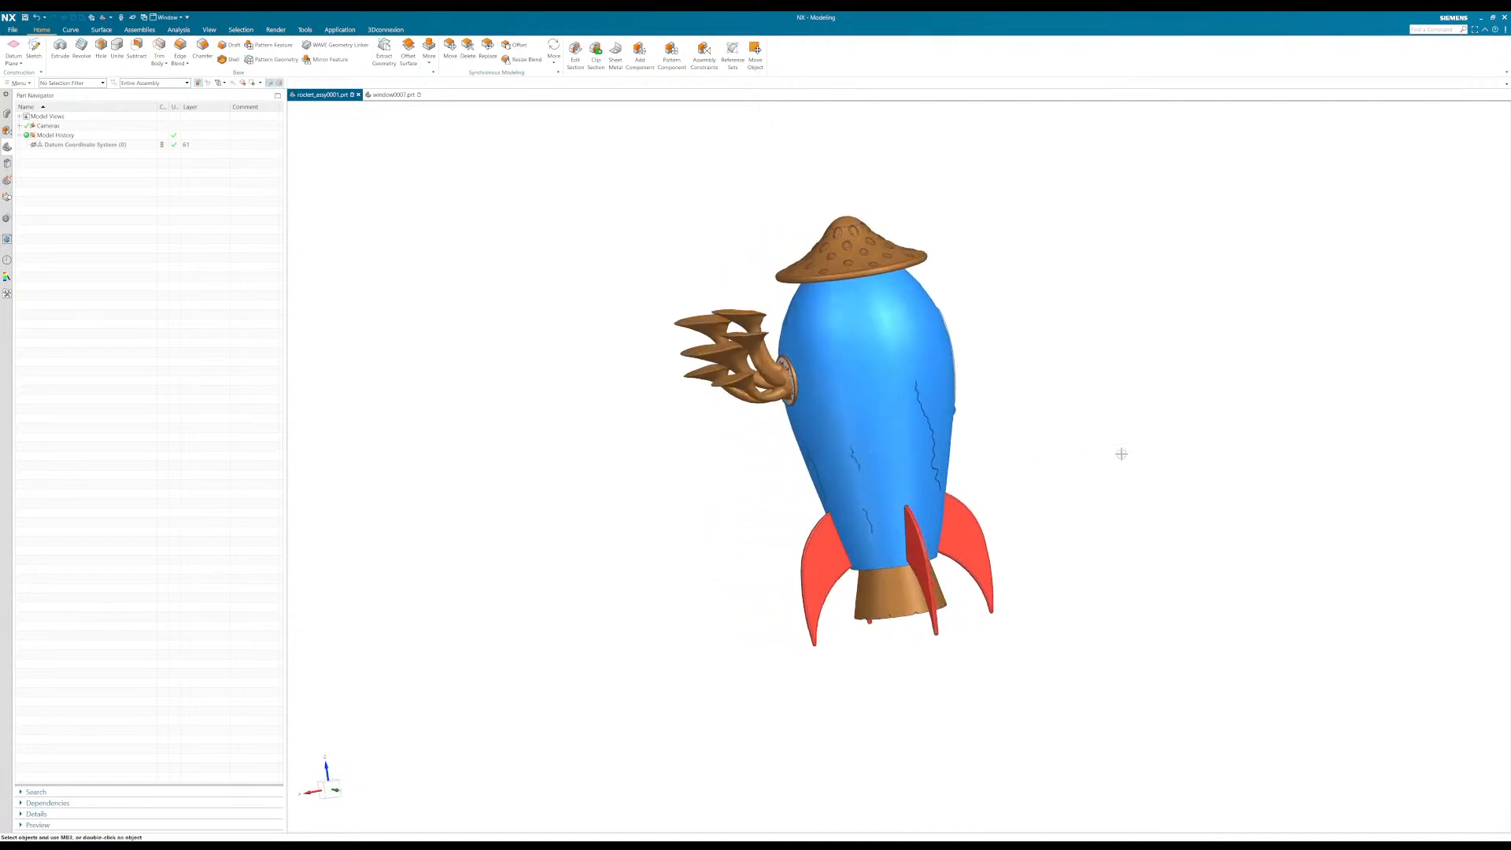
key("F8")
mouse_move(629, 391)
middle_mouse_down()
mouse_move(745, 391)
mouse_move(825, 443)
mouse_move(925, 408)
mouse_move(950, 418)
middle_mouse_up()
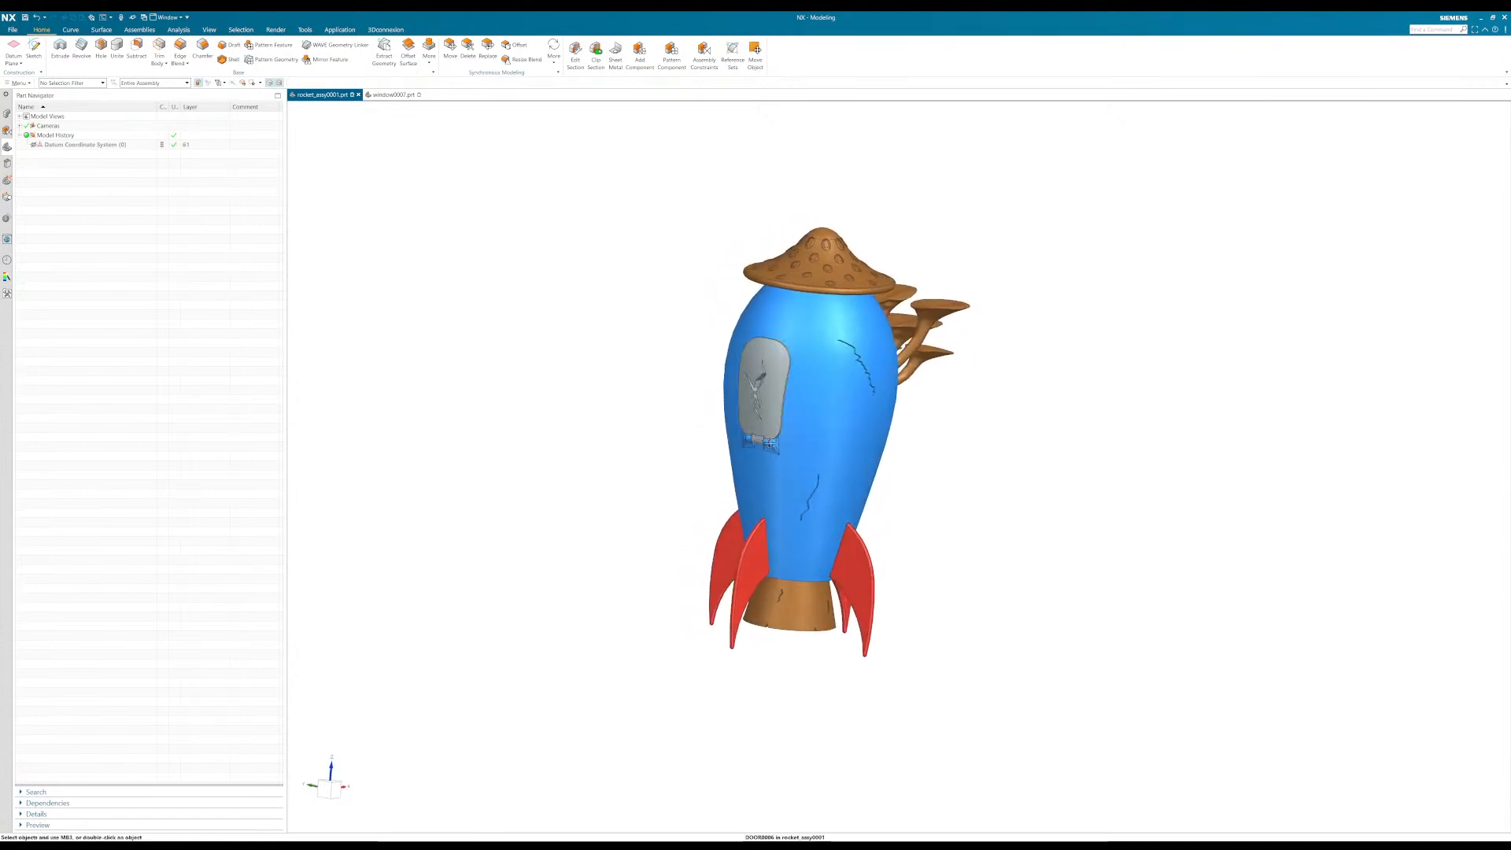
mouse_move(685, 388)
middle_mouse_down()
mouse_move(675, 402)
mouse_move(677, 387)
middle_mouse_up()
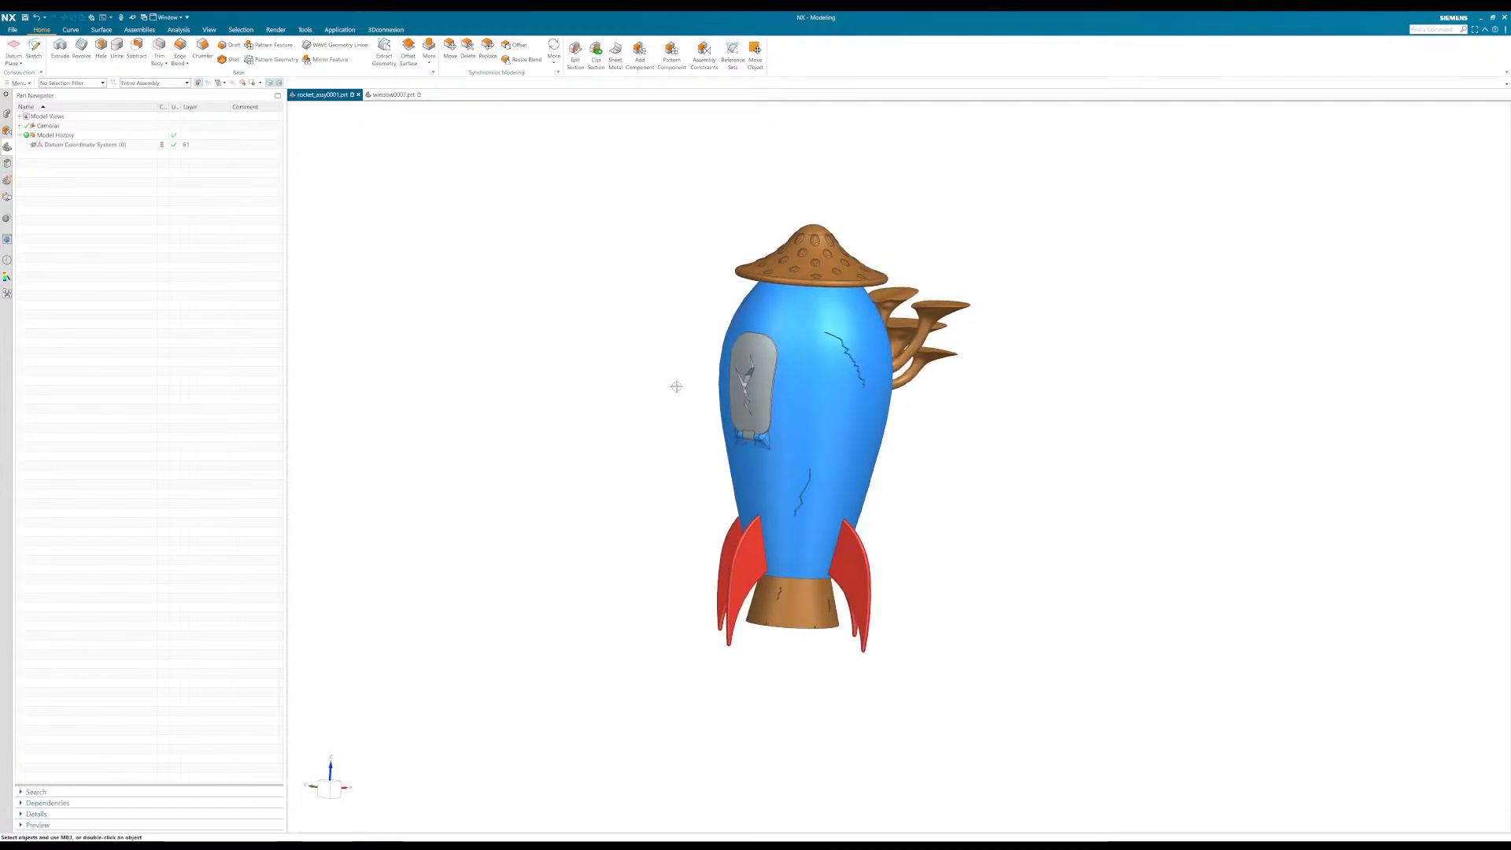
middle_click_drag(662, 398, 656, 397)
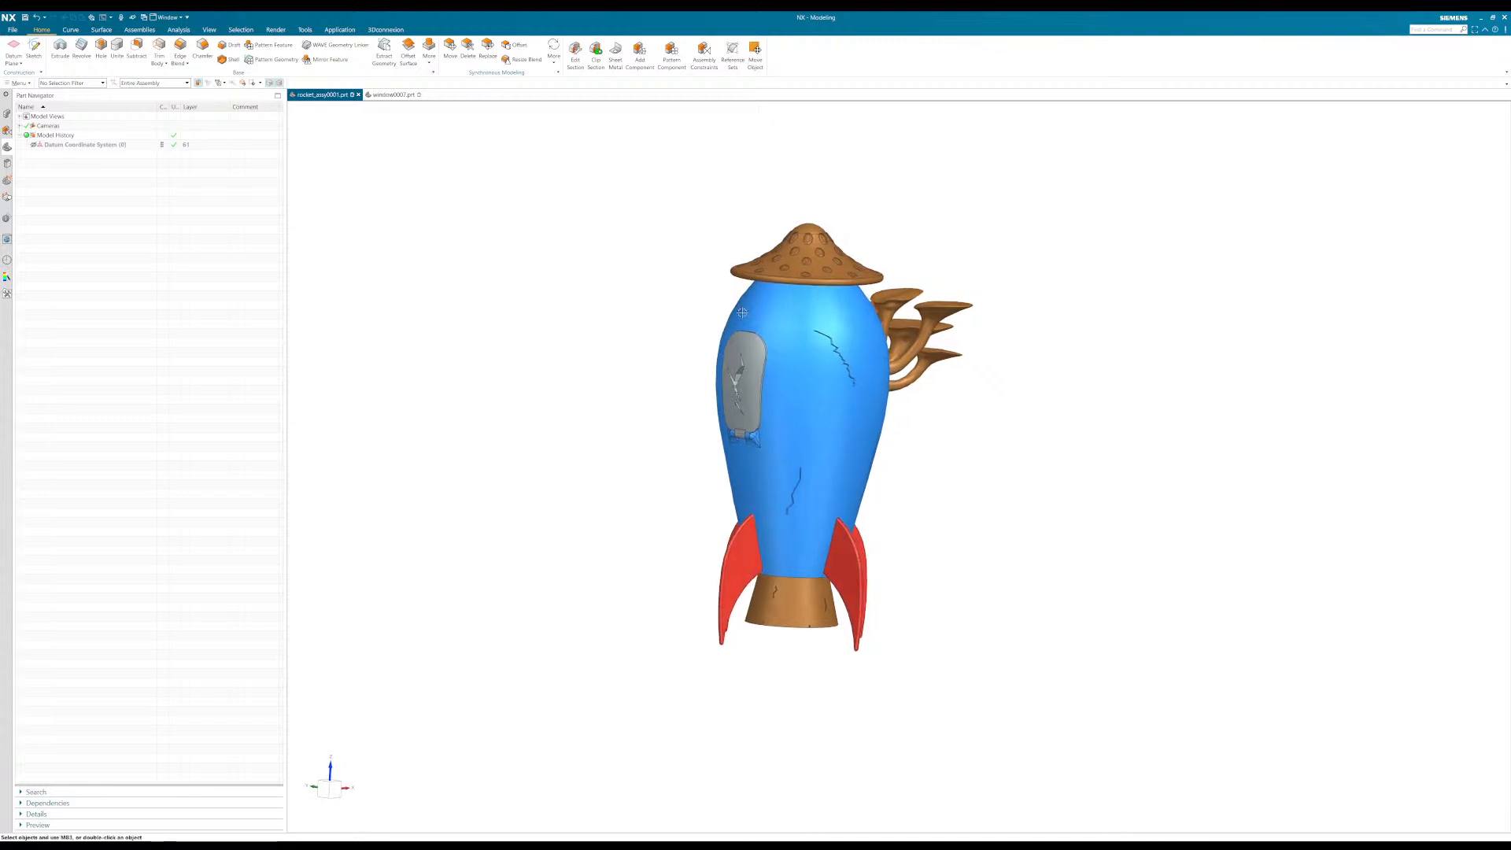
middle_click_drag(600, 476, 555, 475)
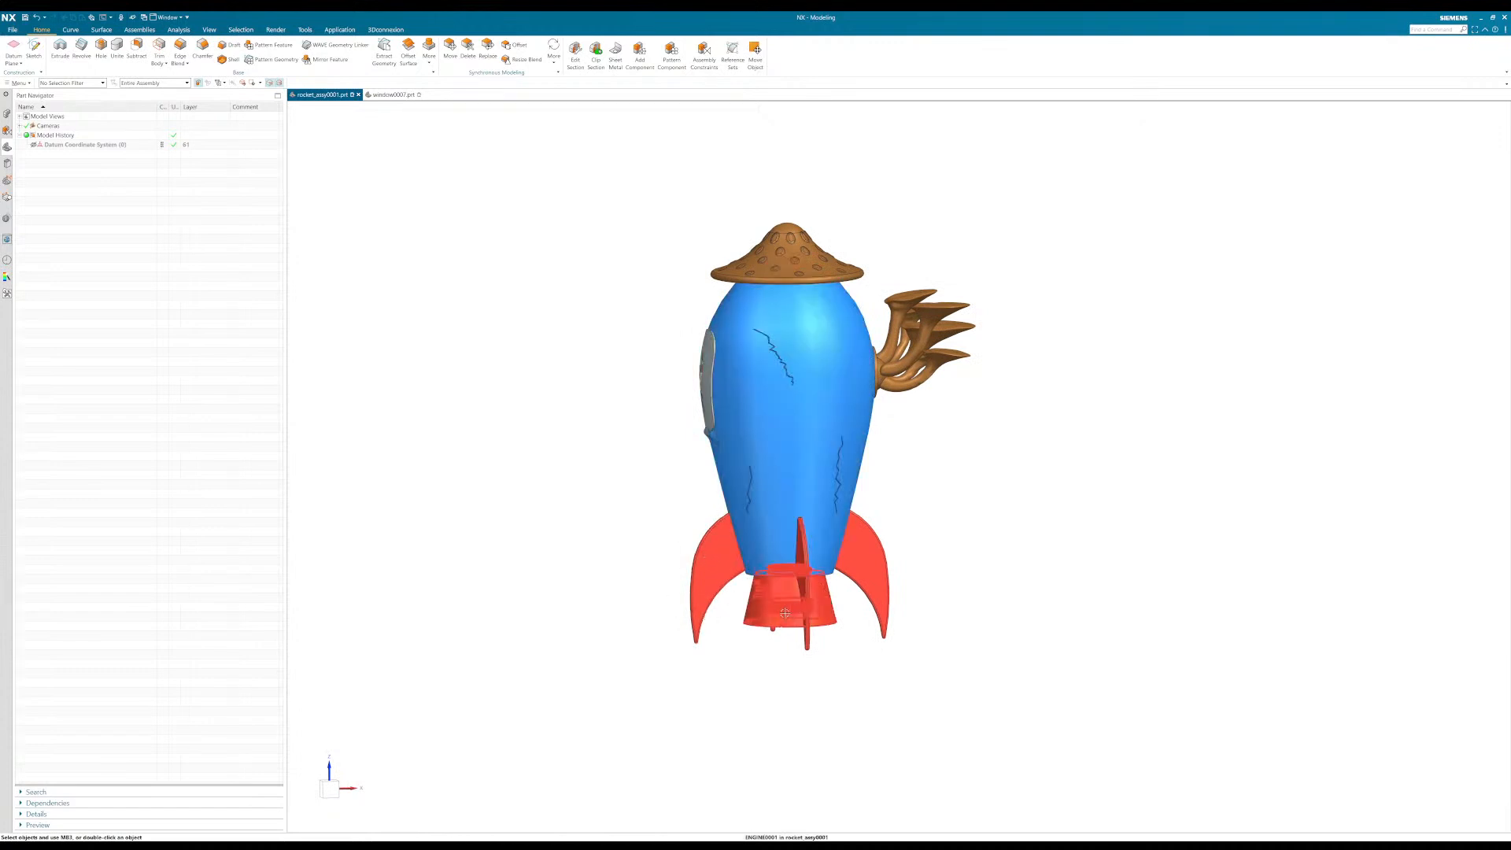
middle_click_drag(952, 530, 844, 545)
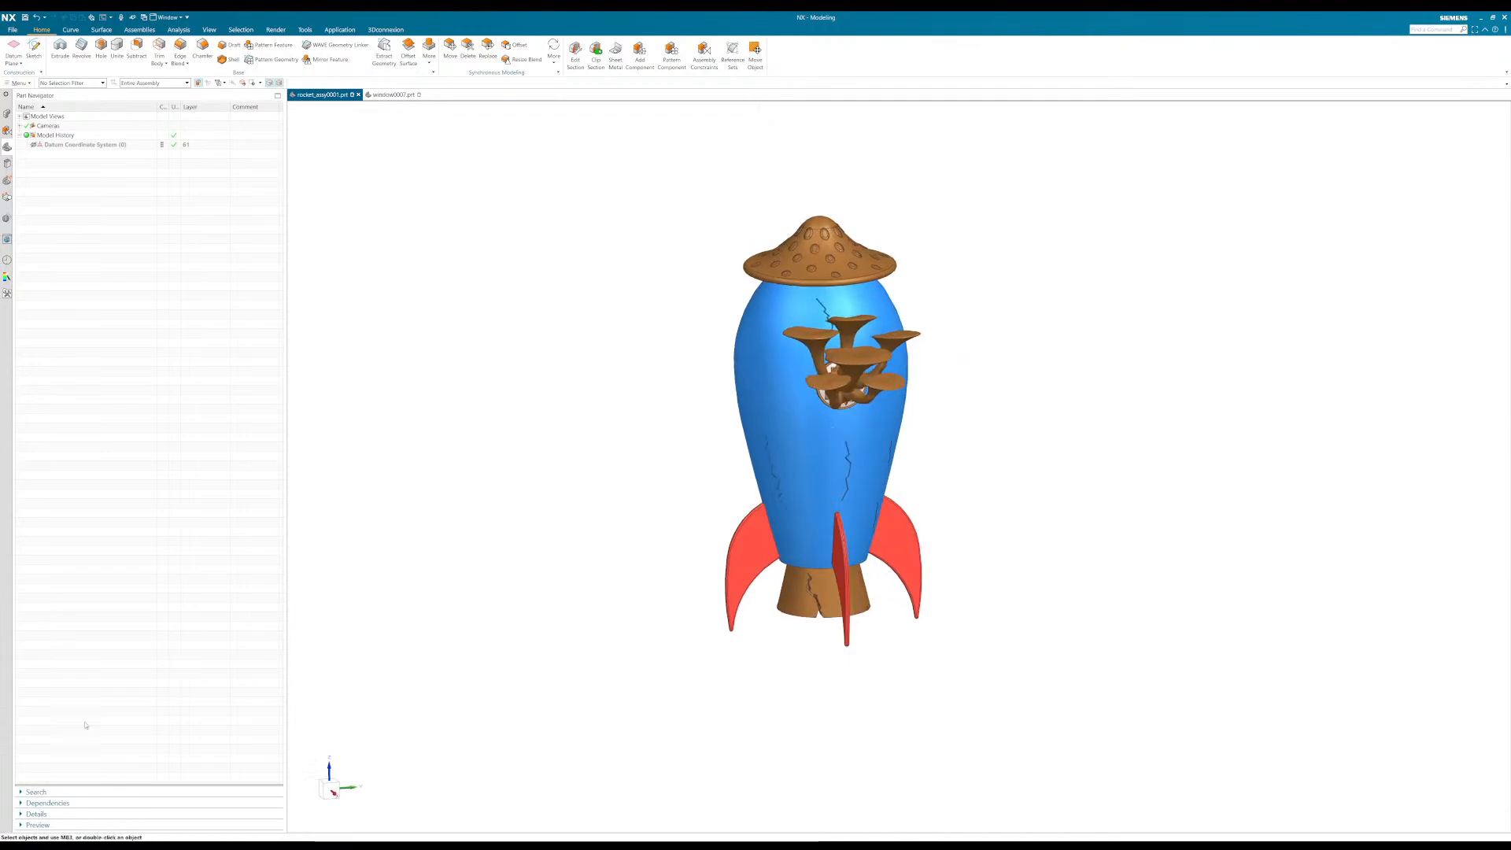